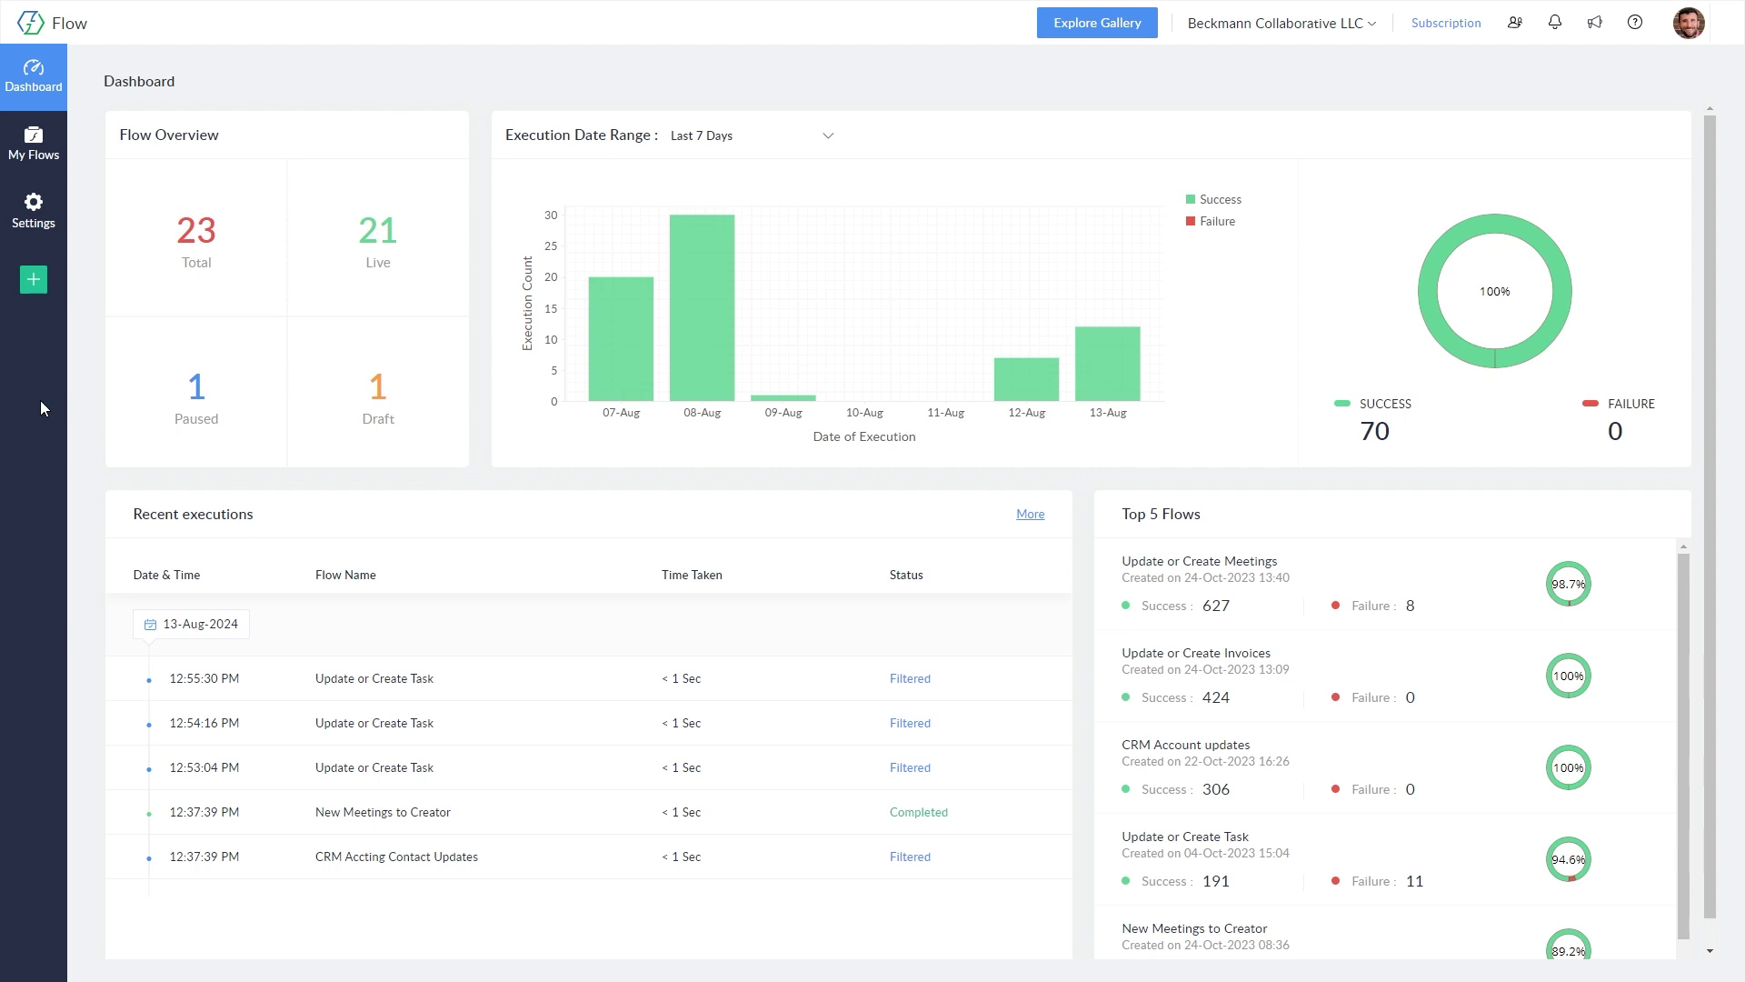
# - Open Settings > Connections, then start a Zoho Books connection and abandon it
pyautogui.click(44, 219)
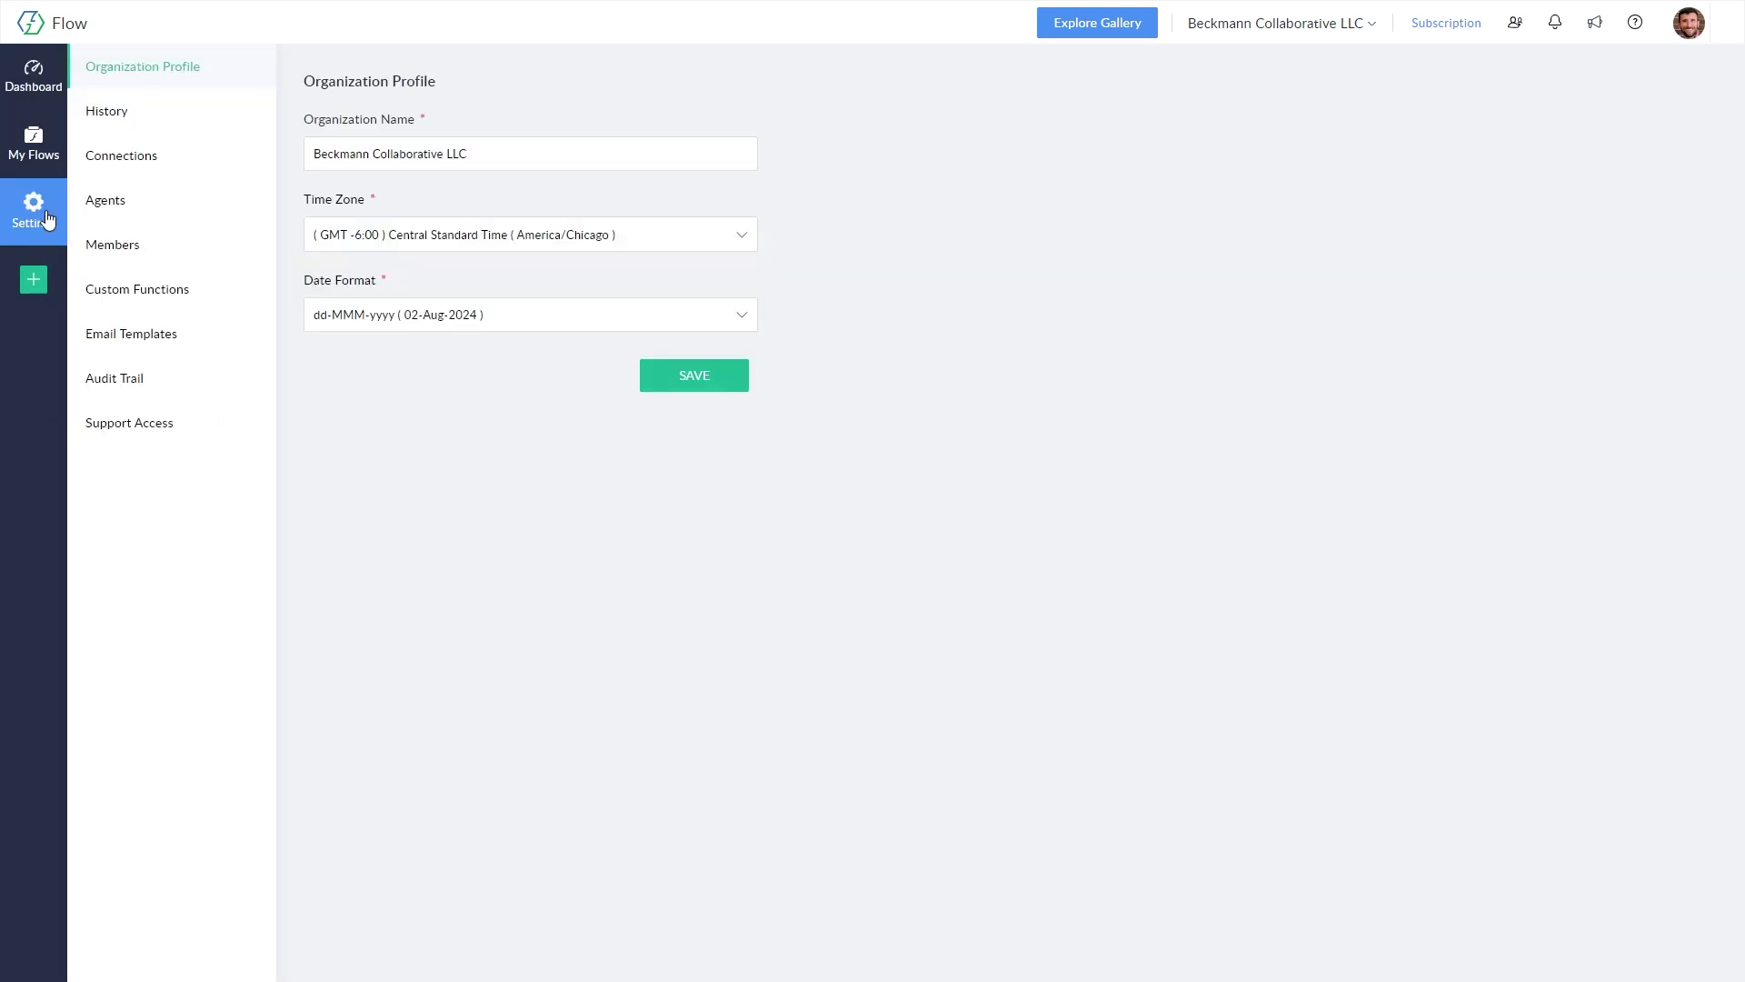
pyautogui.click(119, 164)
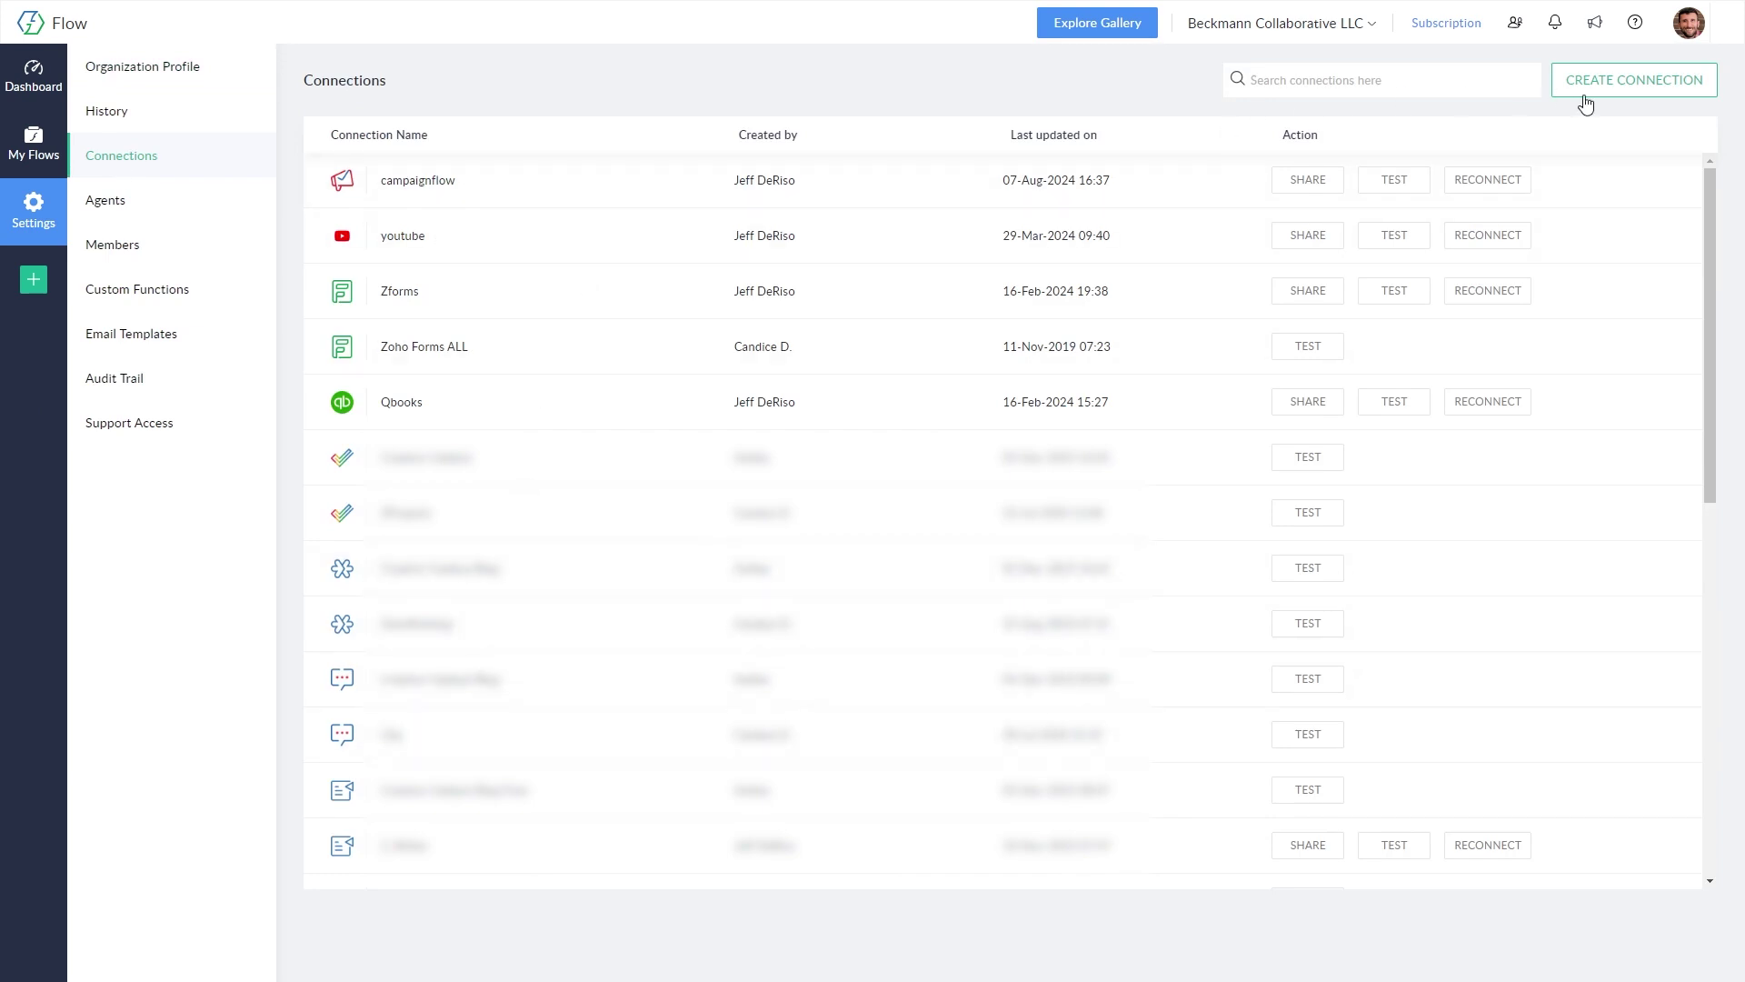
pyautogui.click(1630, 85)
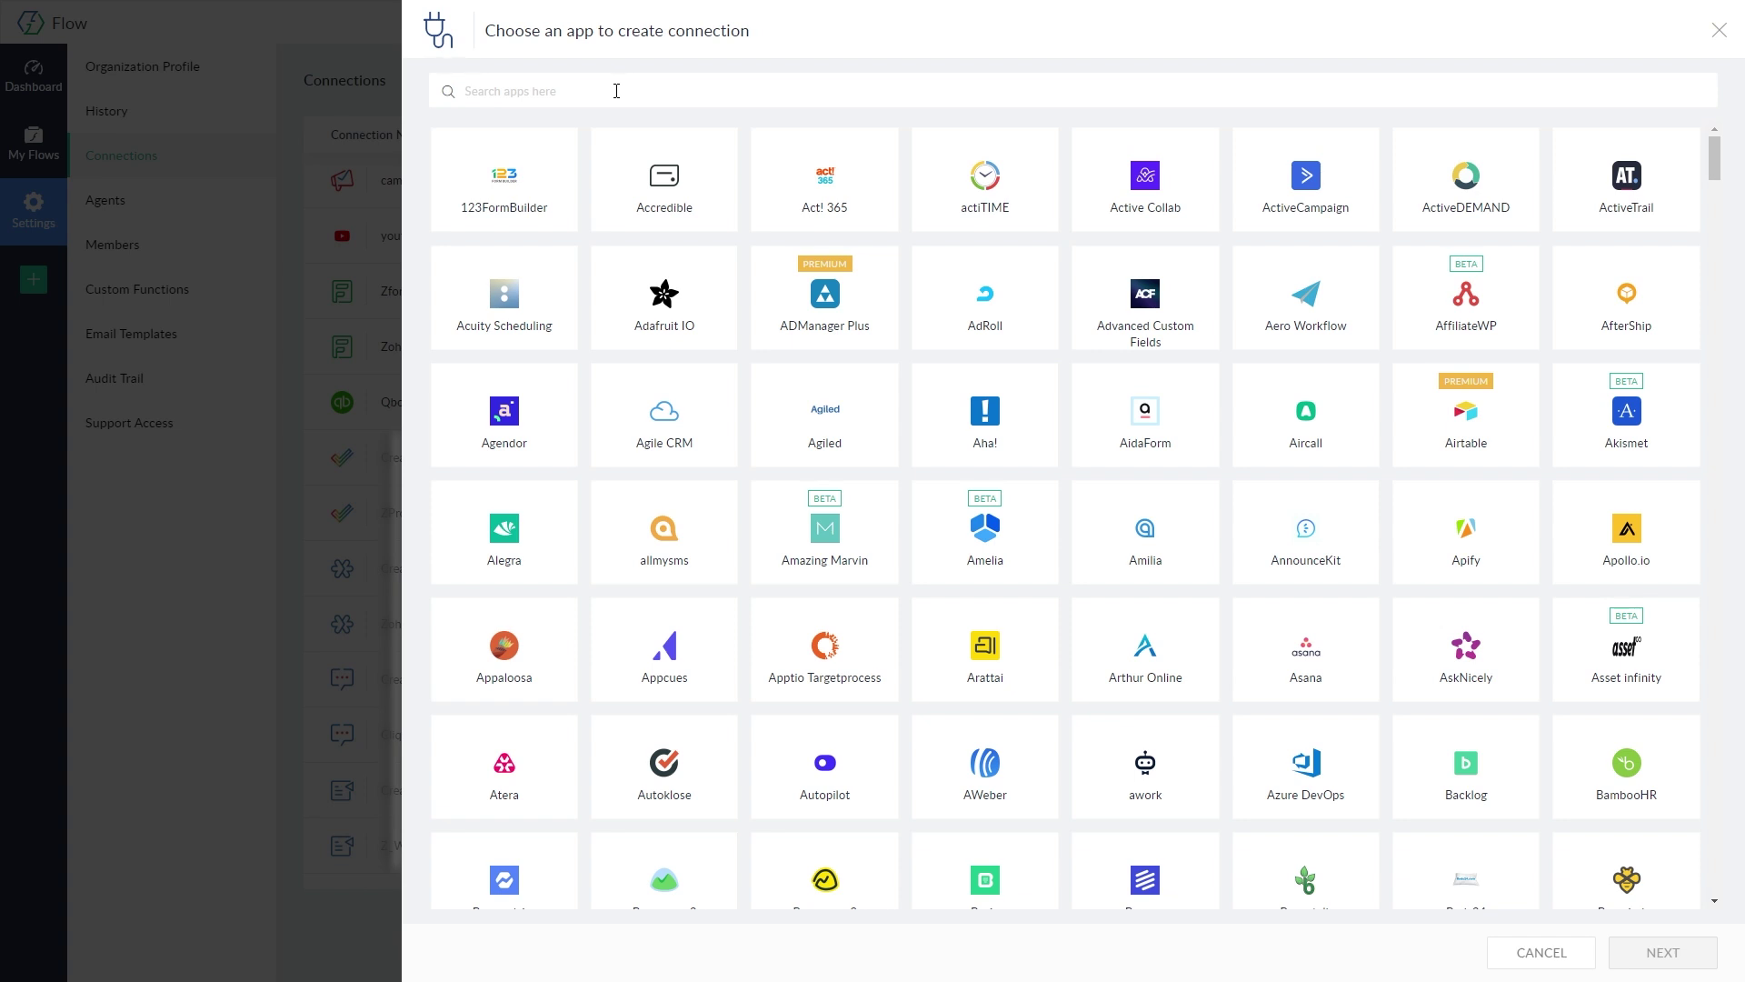
pyautogui.click(618, 90)
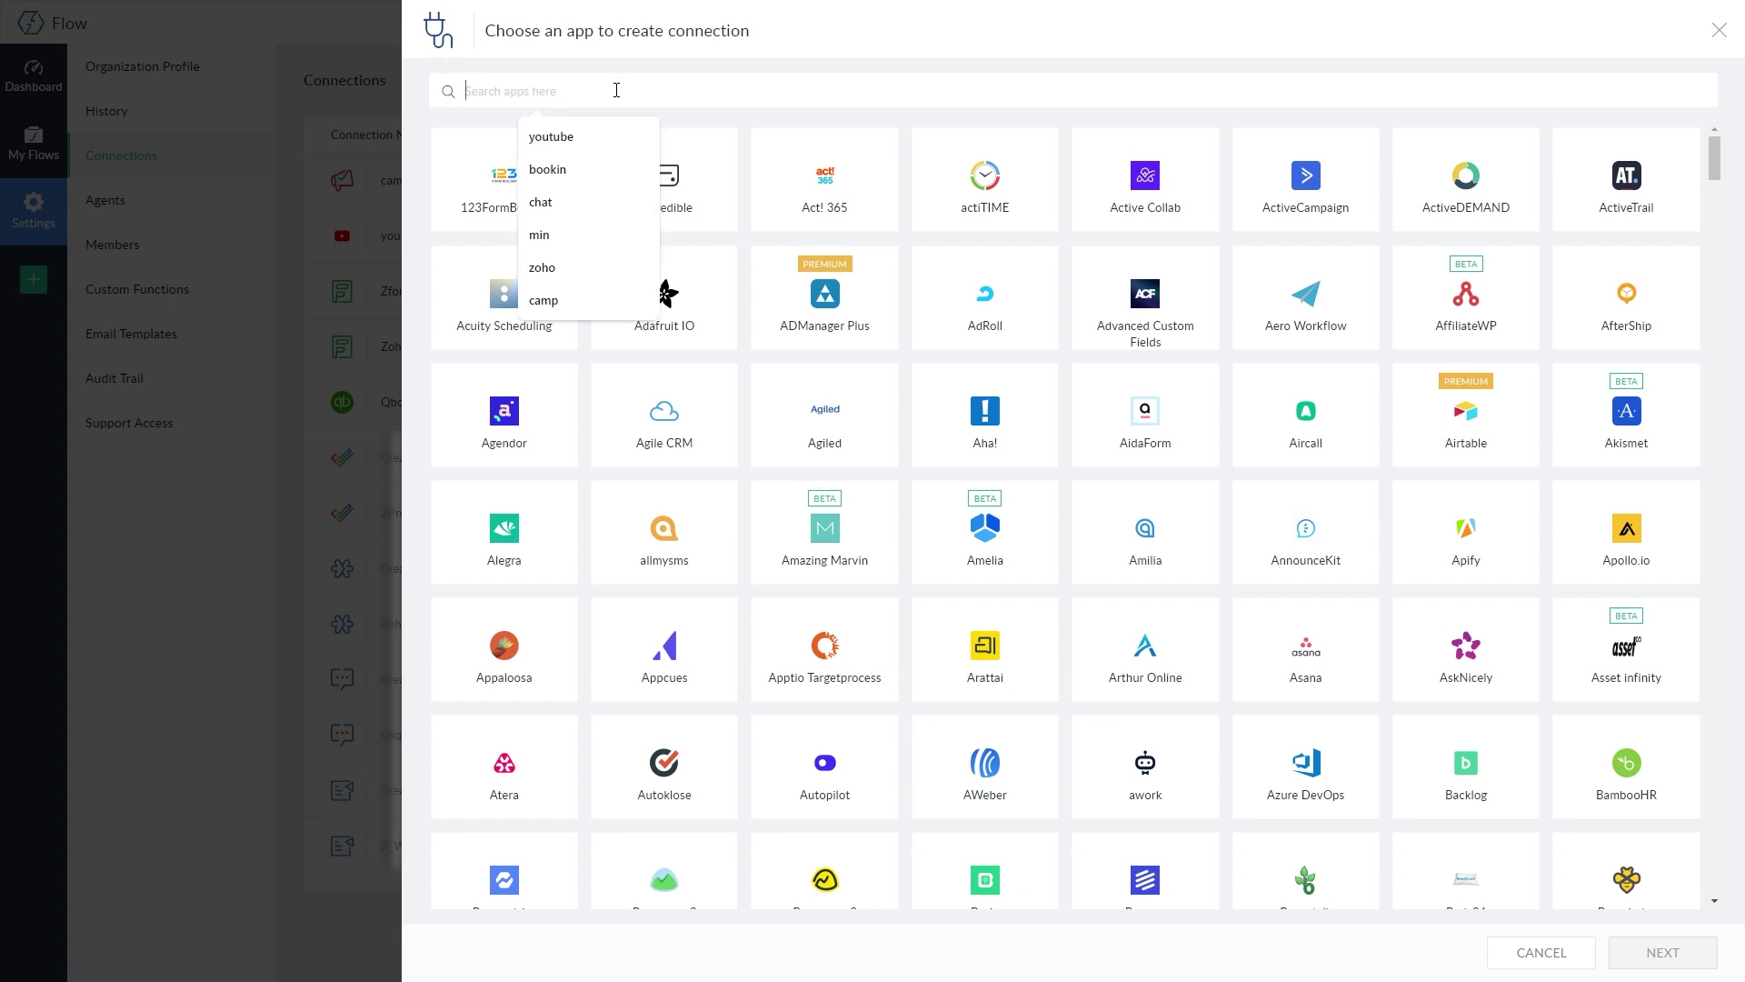
pyautogui.click(621, 99)
pyautogui.write('qui')
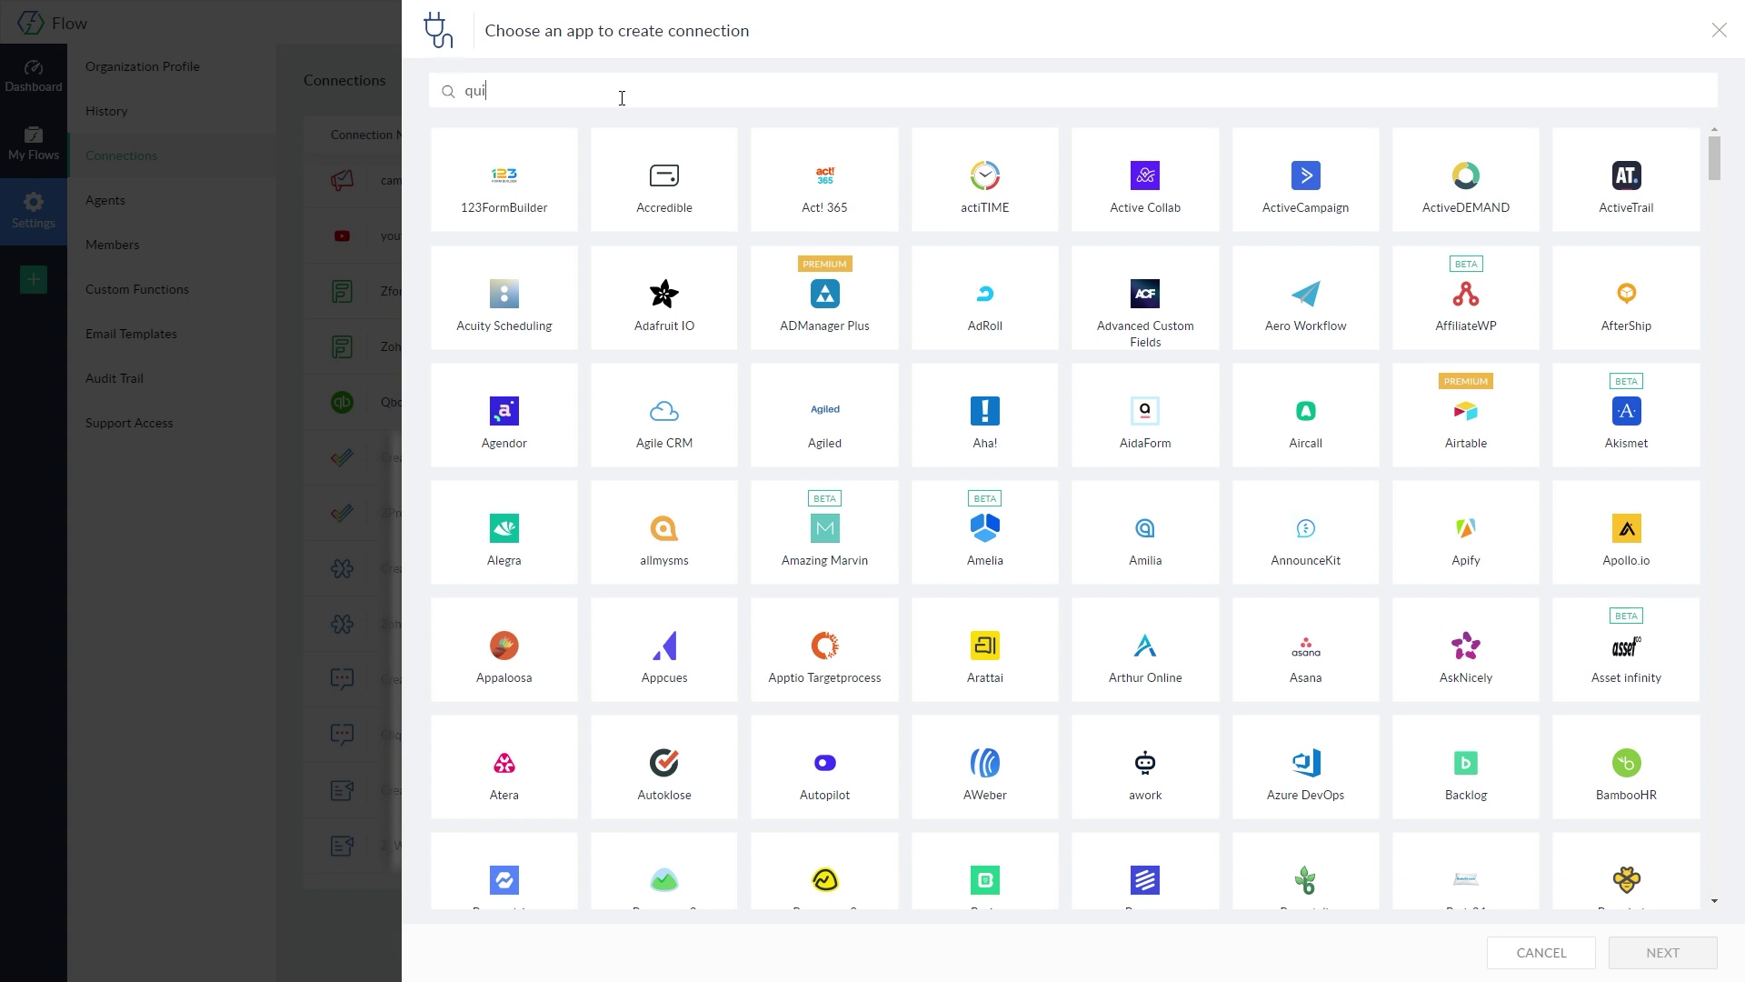
pyautogui.write('ckb')
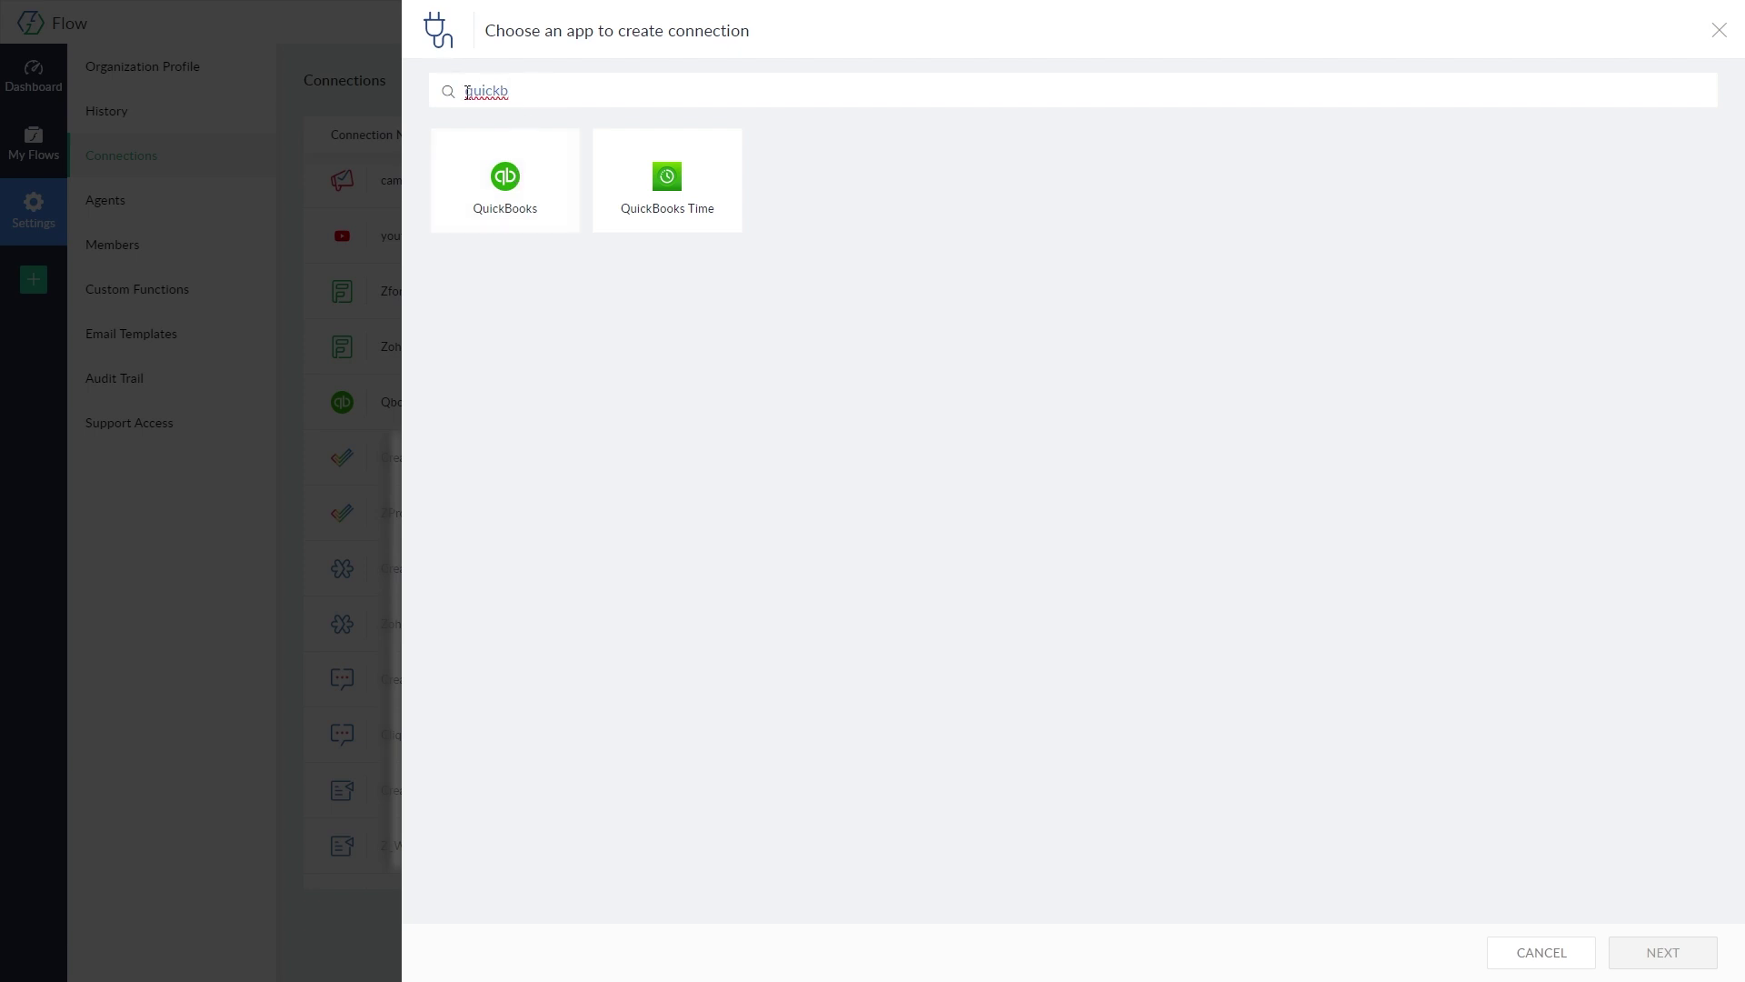
pyautogui.write('Zoho')
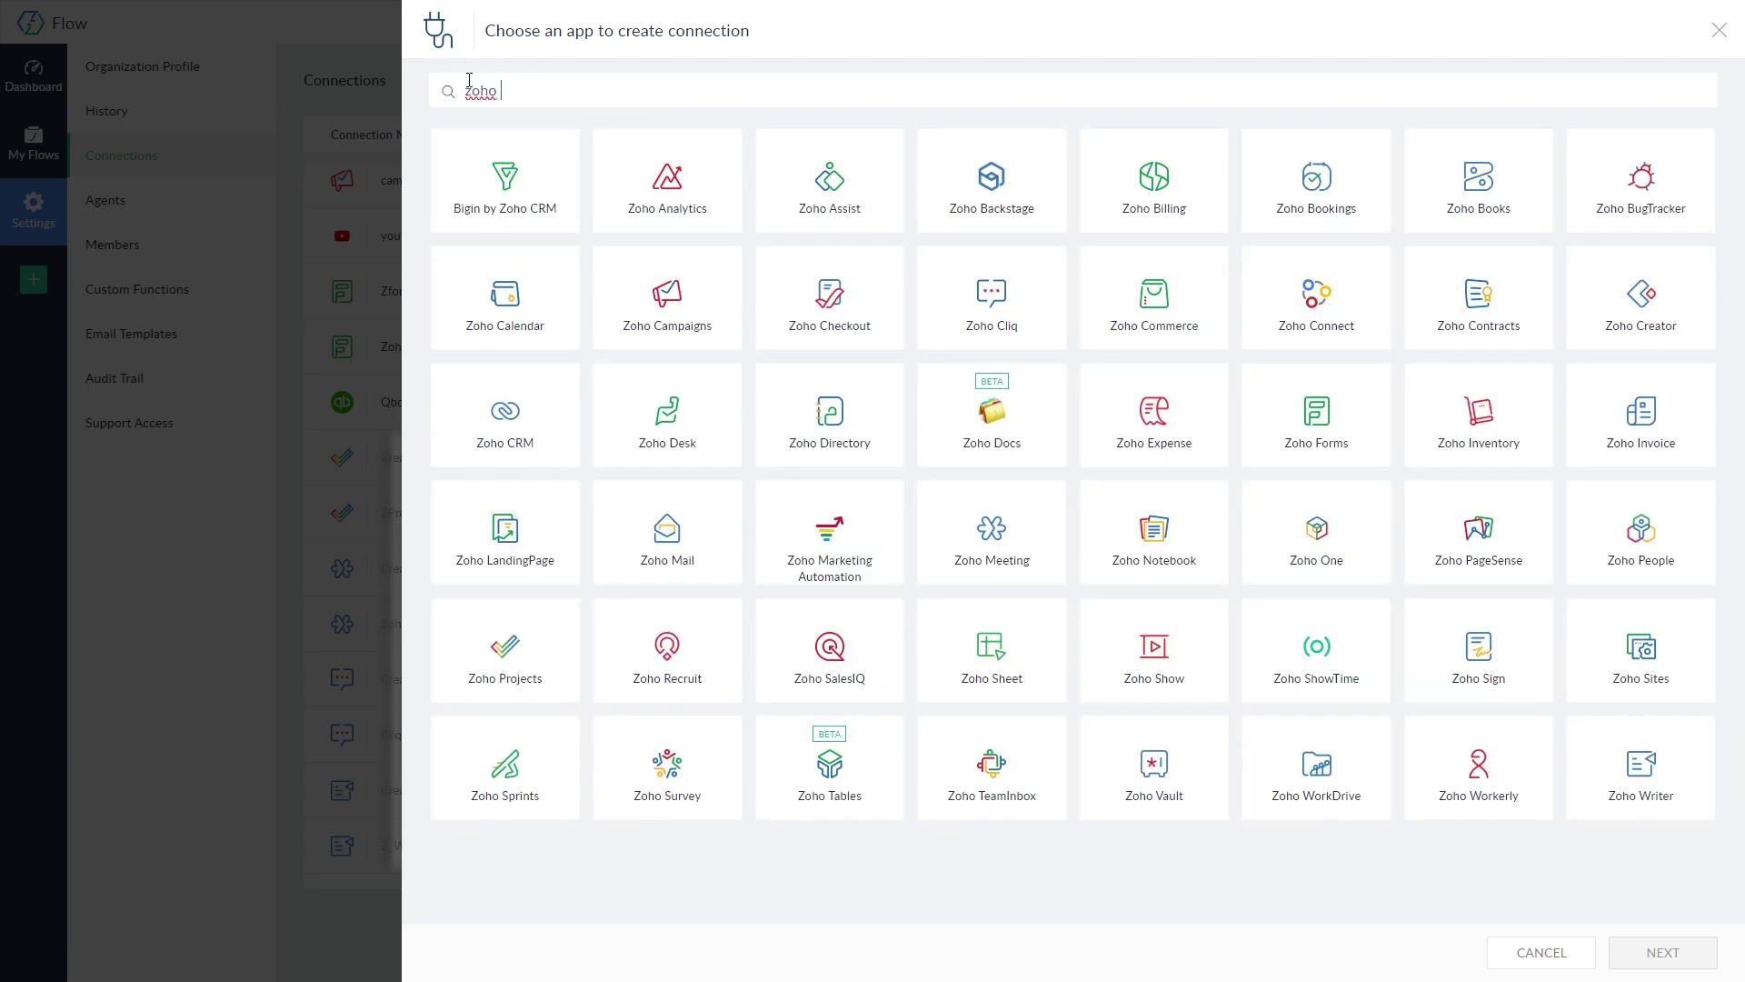
pyautogui.write(' book')
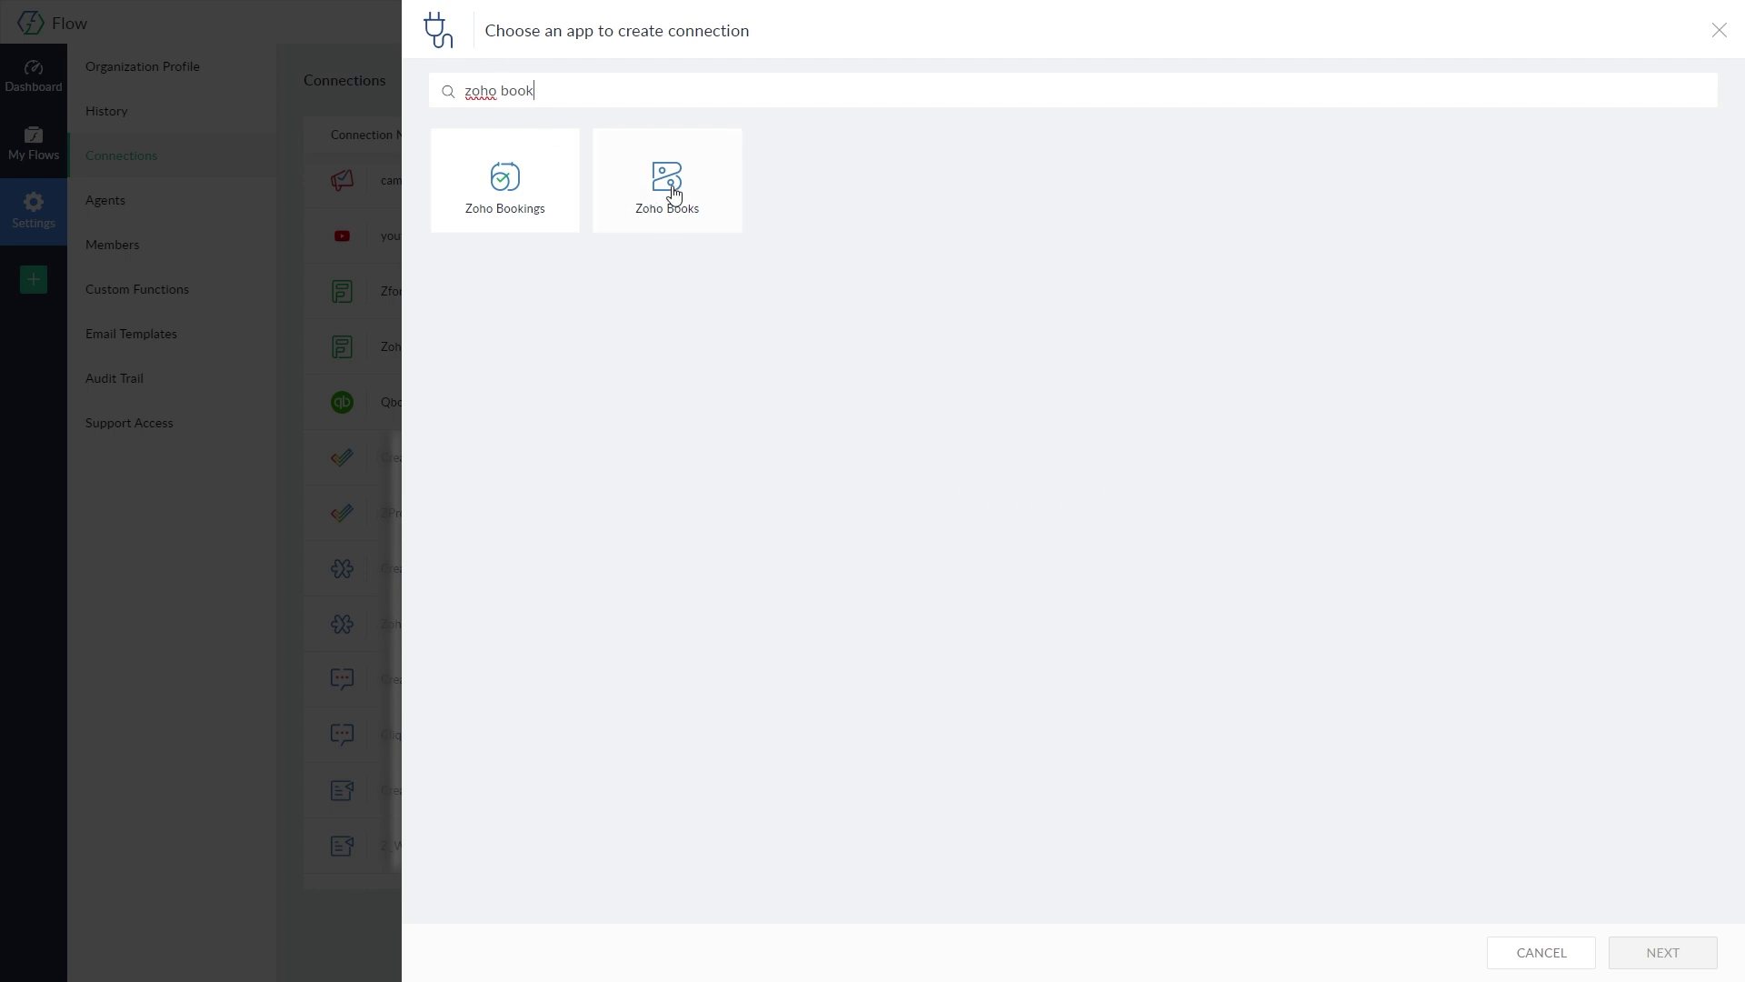
pyautogui.click(666, 182)
pyautogui.click(1714, 962)
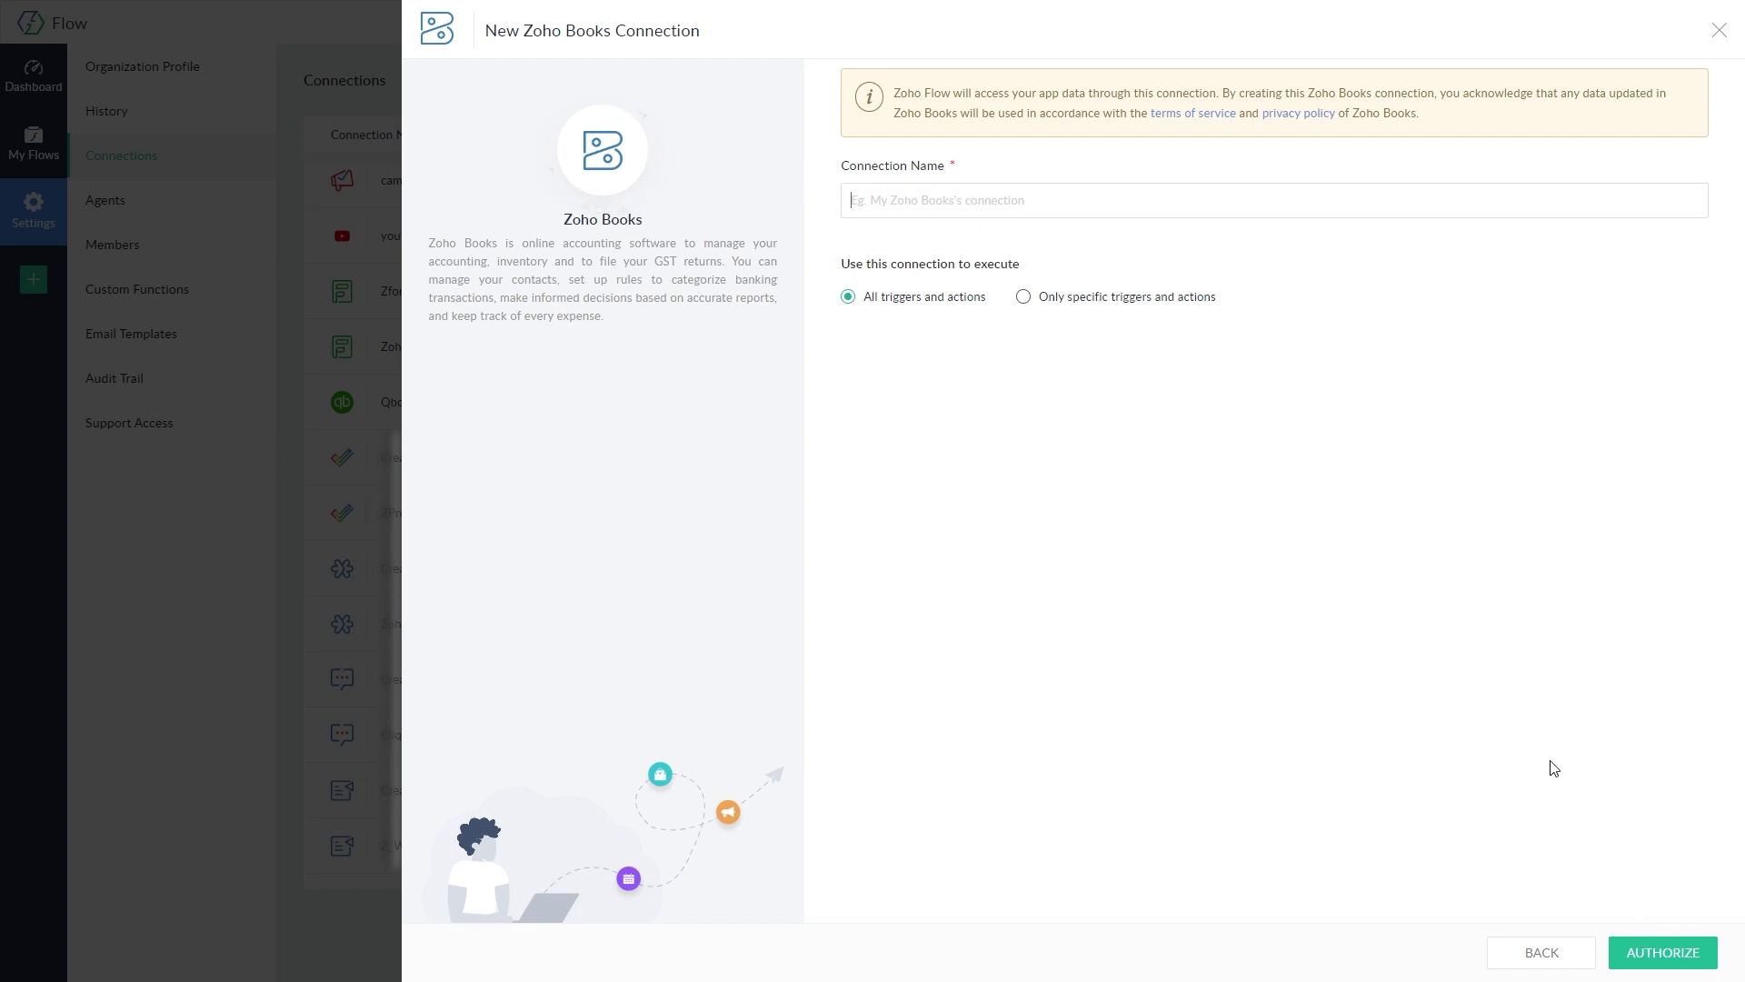
pyautogui.click(1720, 34)
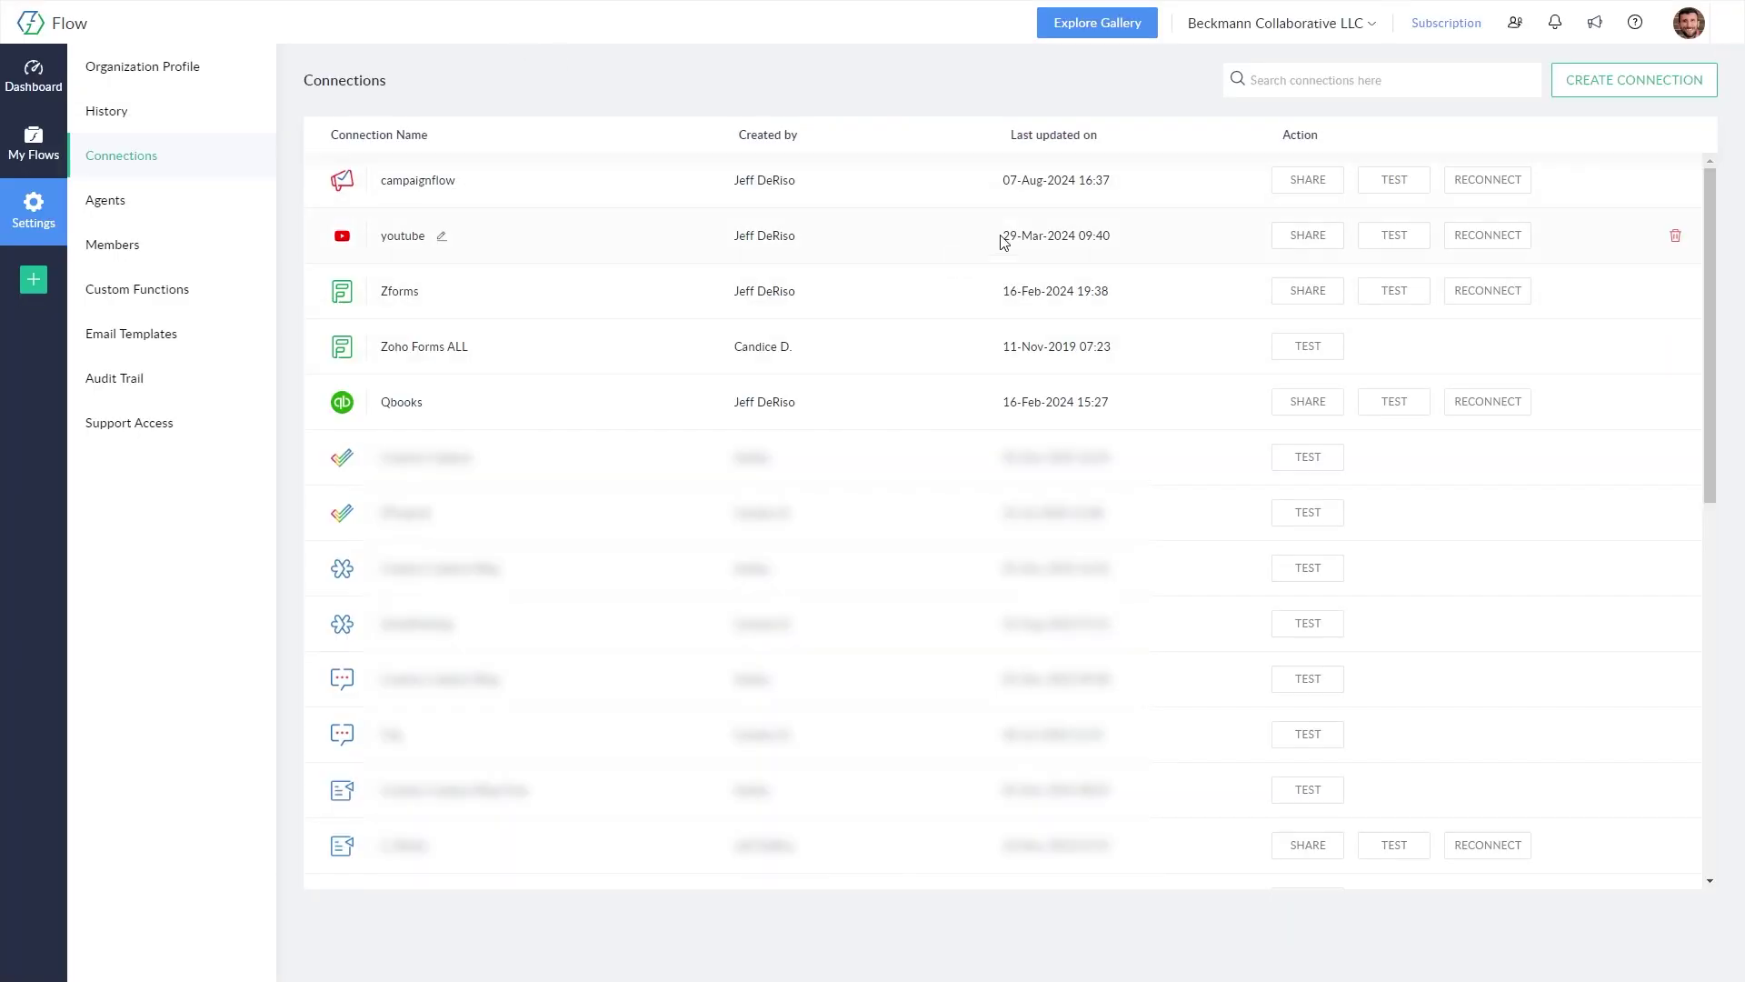
# - Create the 'Post purchase Email' flow using the + Create flow form
pyautogui.moveTo(707, 180)
pyautogui.click(32, 290)
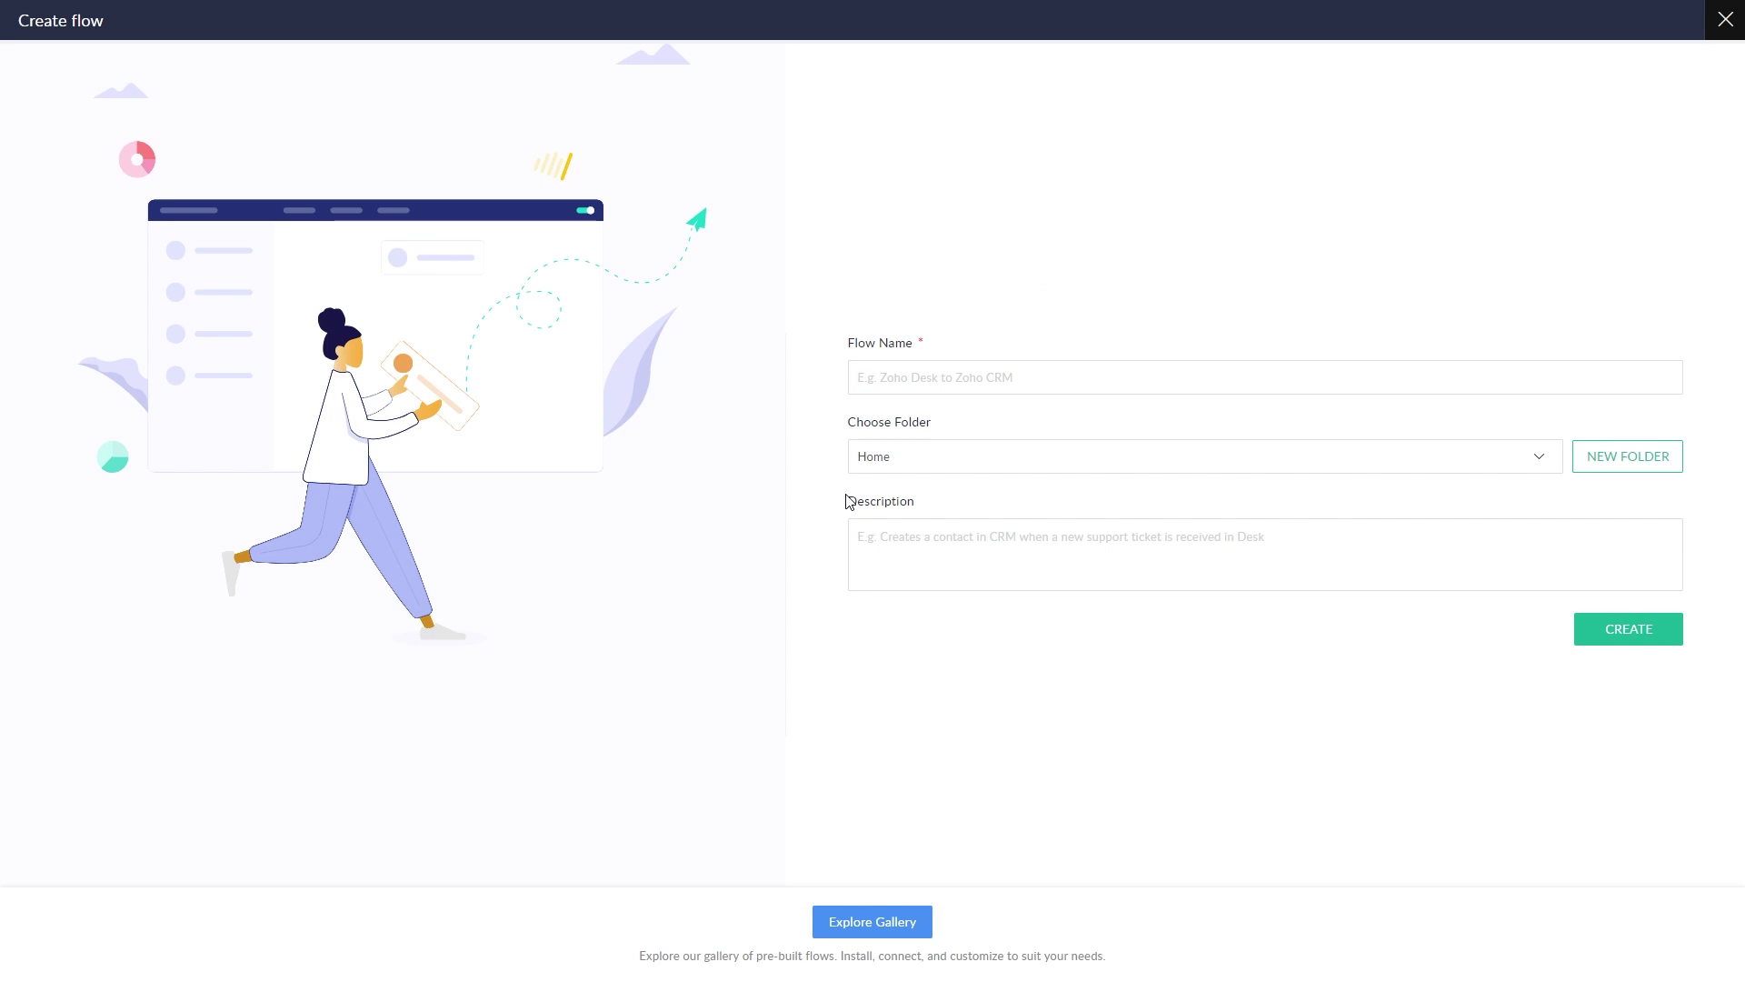
pyautogui.write('Post purch')
pyautogui.write('ase Email')
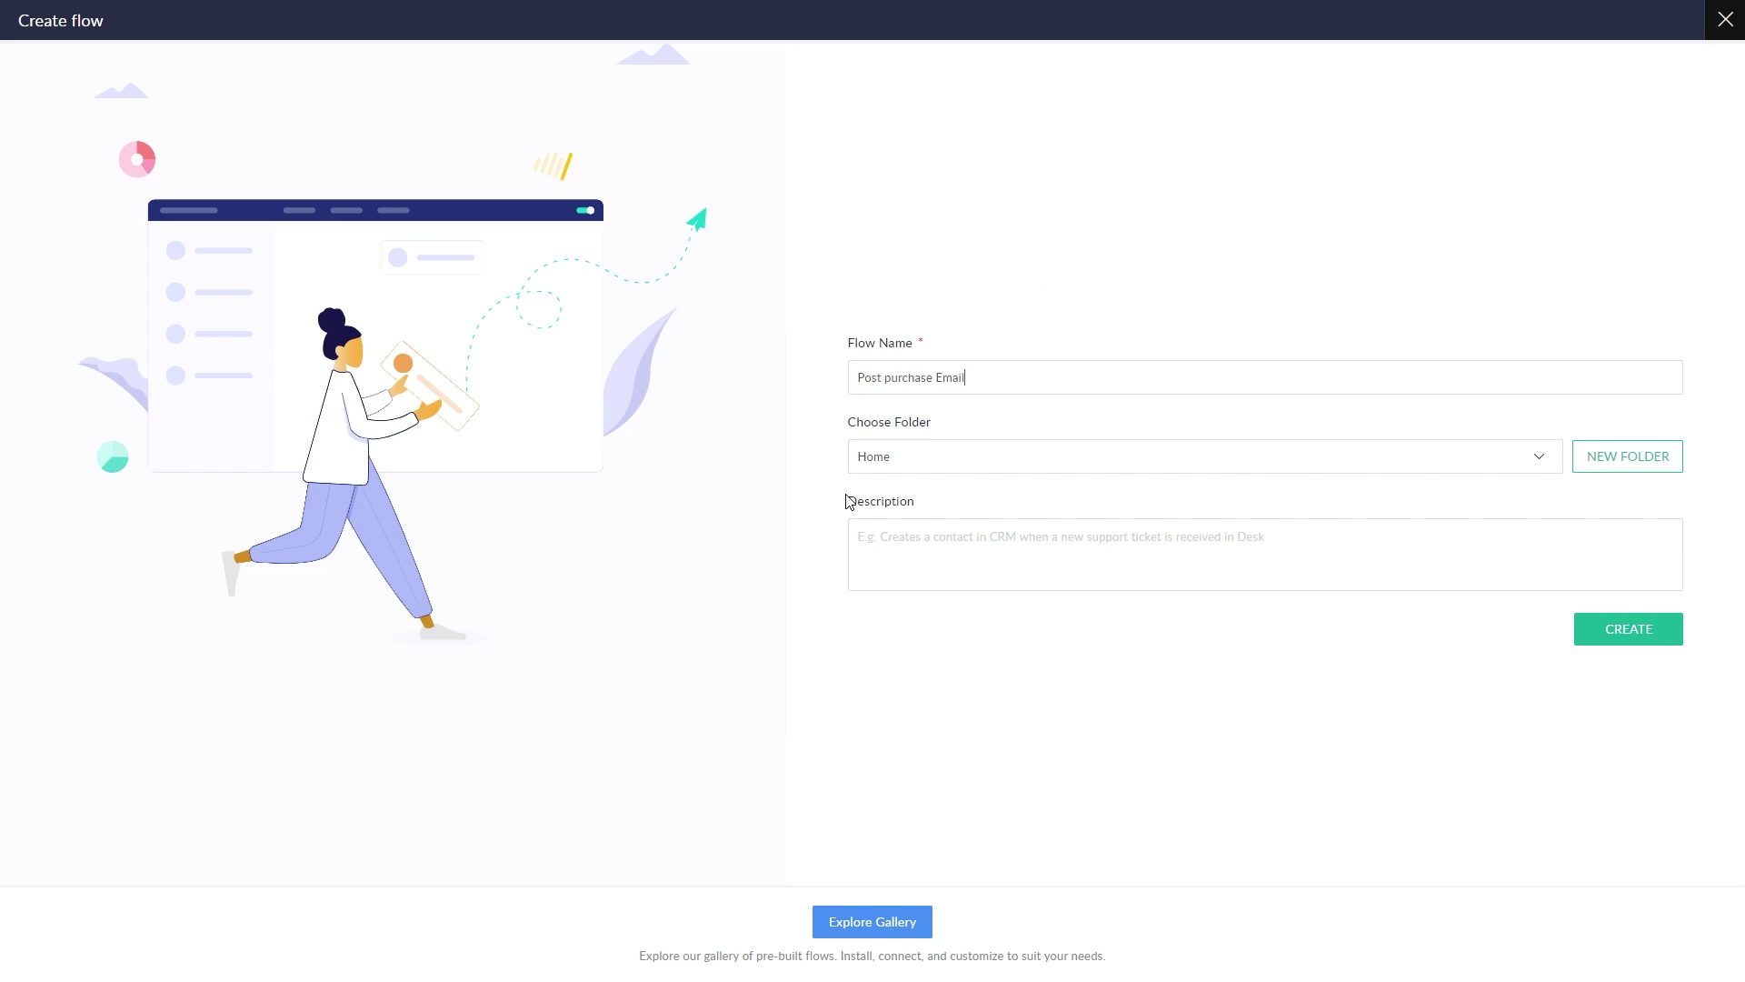
pyautogui.click(1634, 639)
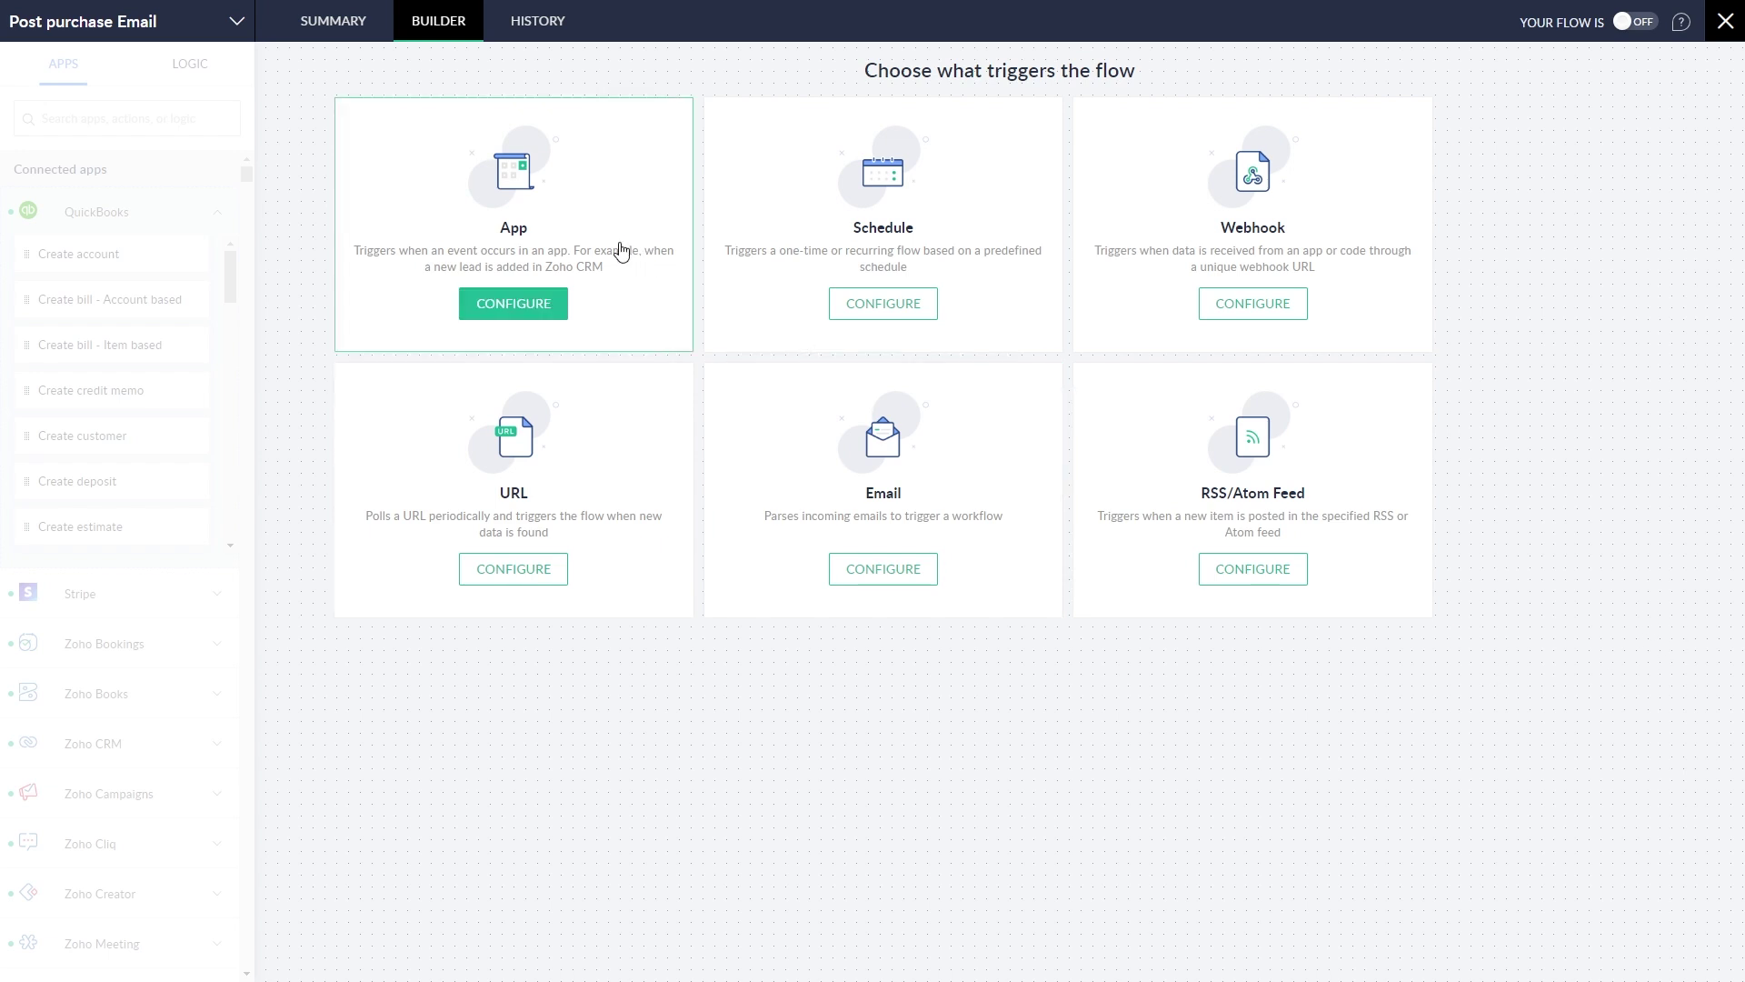
# - Set the flow's trigger to the Zoho Books 'Invoice updated' app event
pyautogui.click(517, 304)
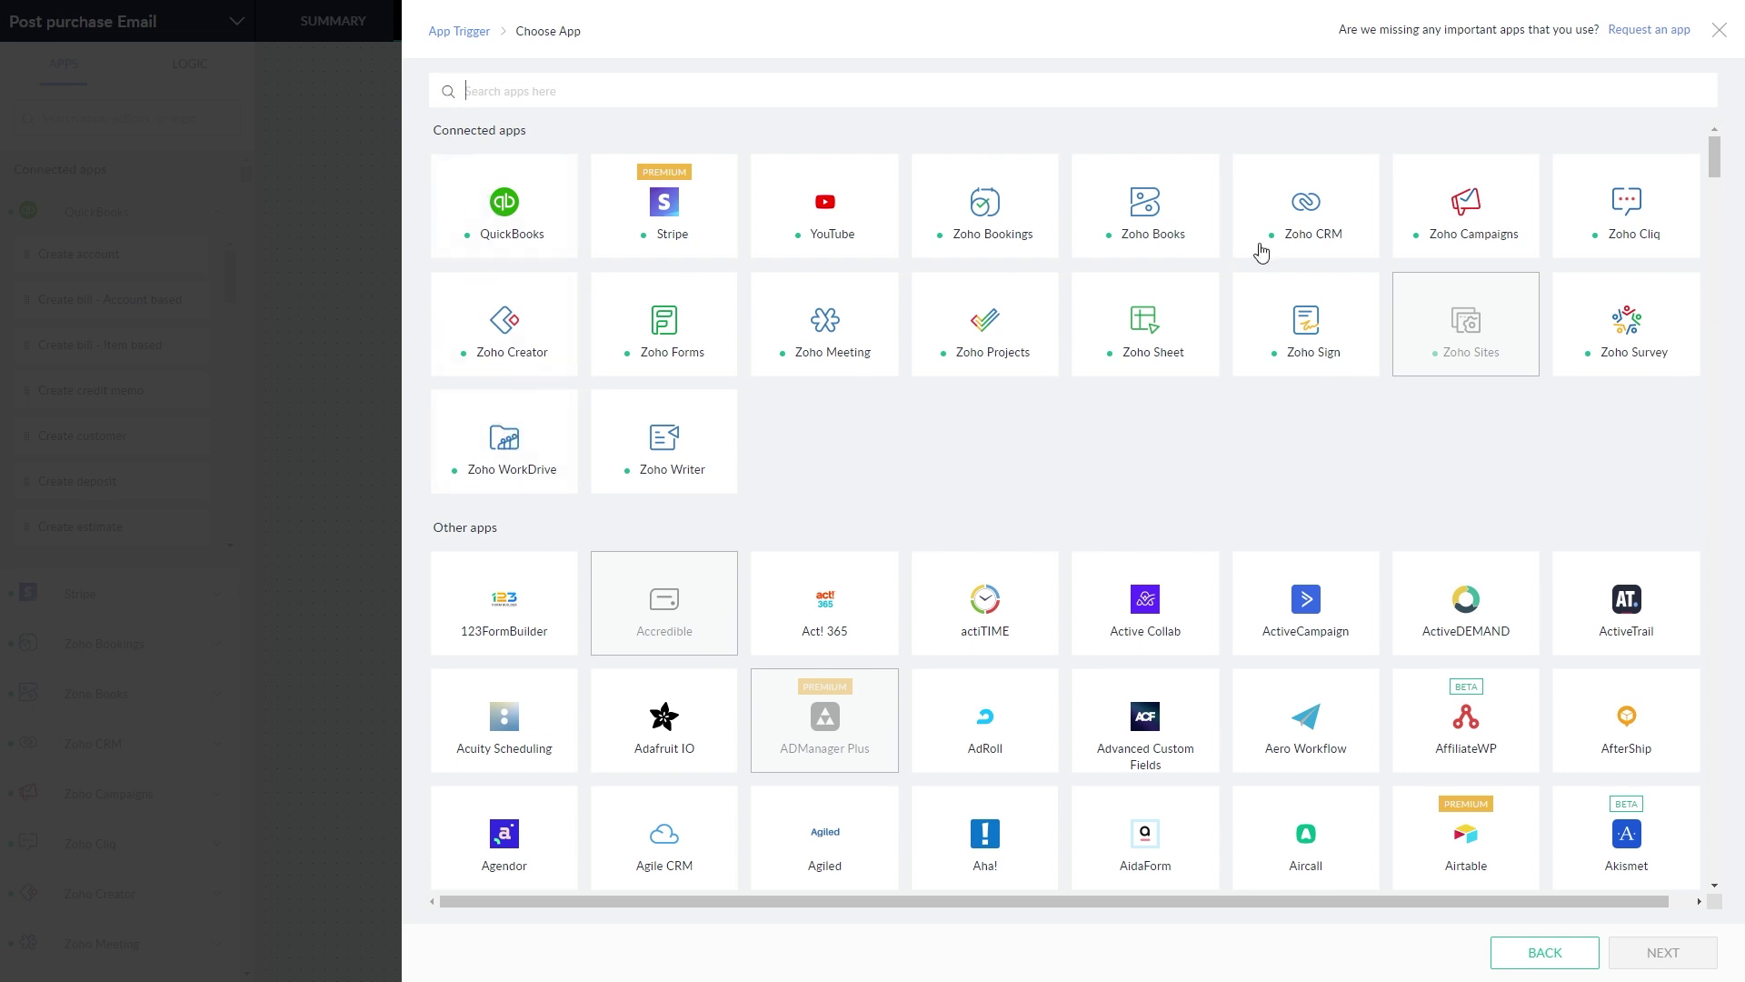
pyautogui.click(1166, 194)
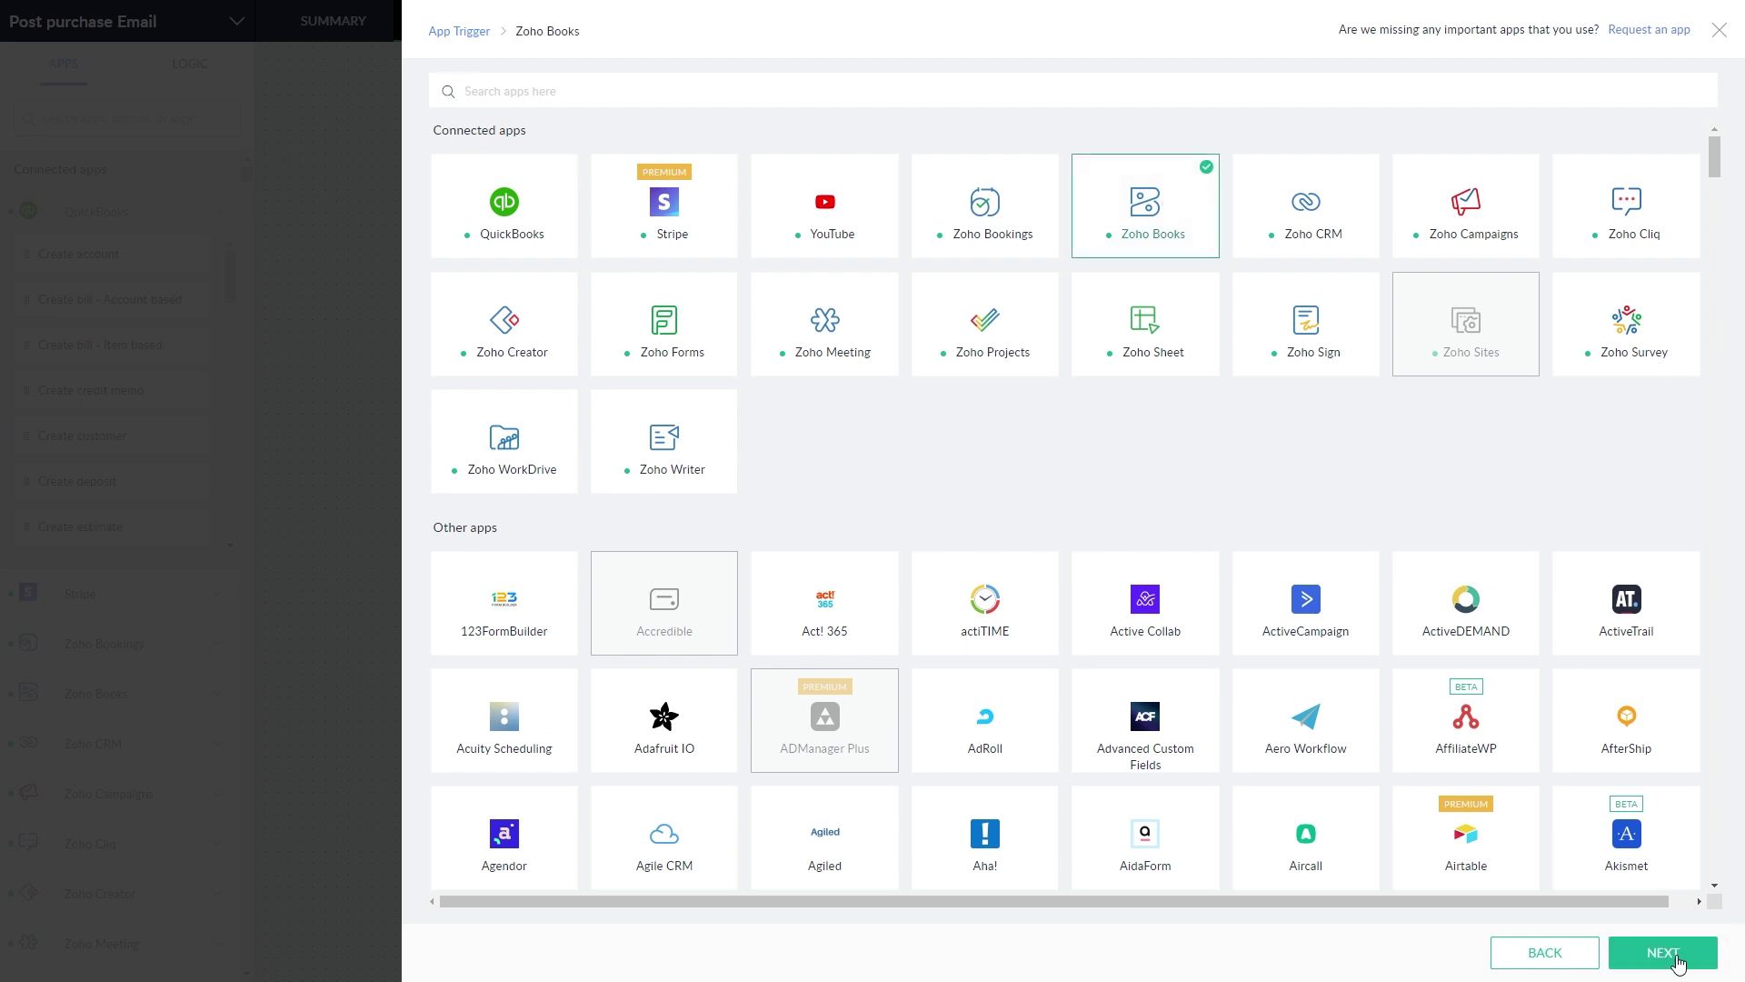
pyautogui.click(1685, 951)
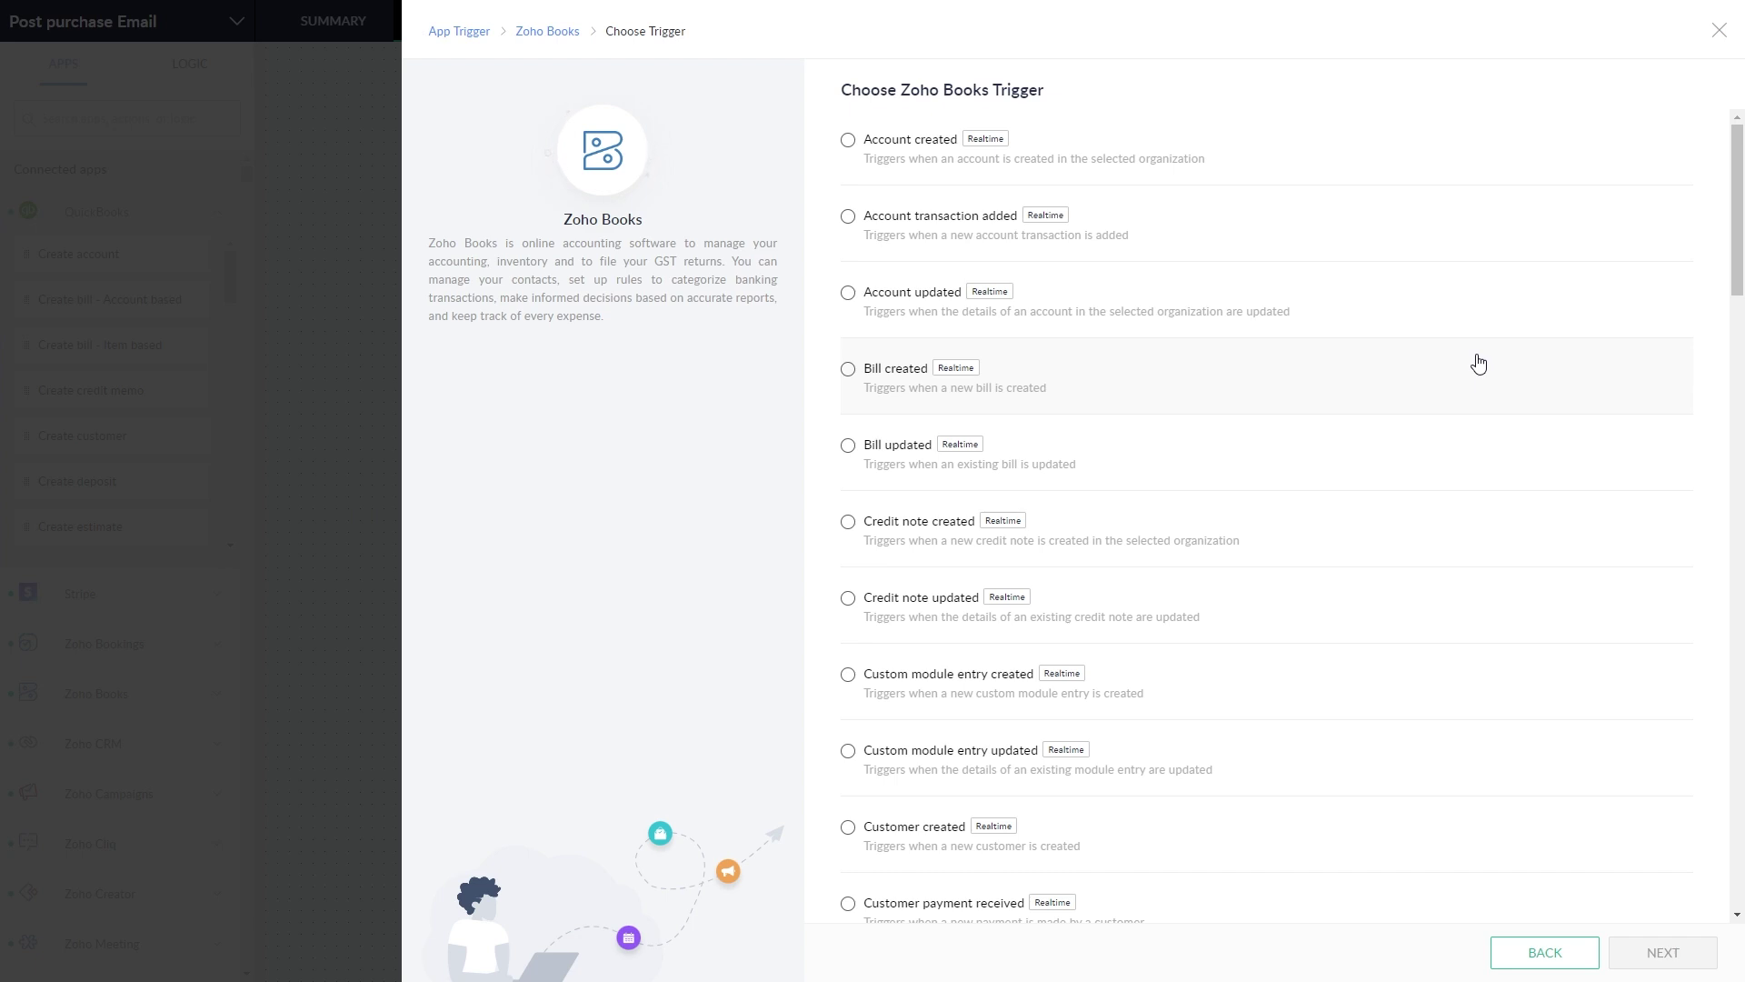
pyautogui.scroll(-4, 1480, 363)
pyautogui.scroll(-3, 1480, 363)
pyautogui.scroll(-2, 1480, 362)
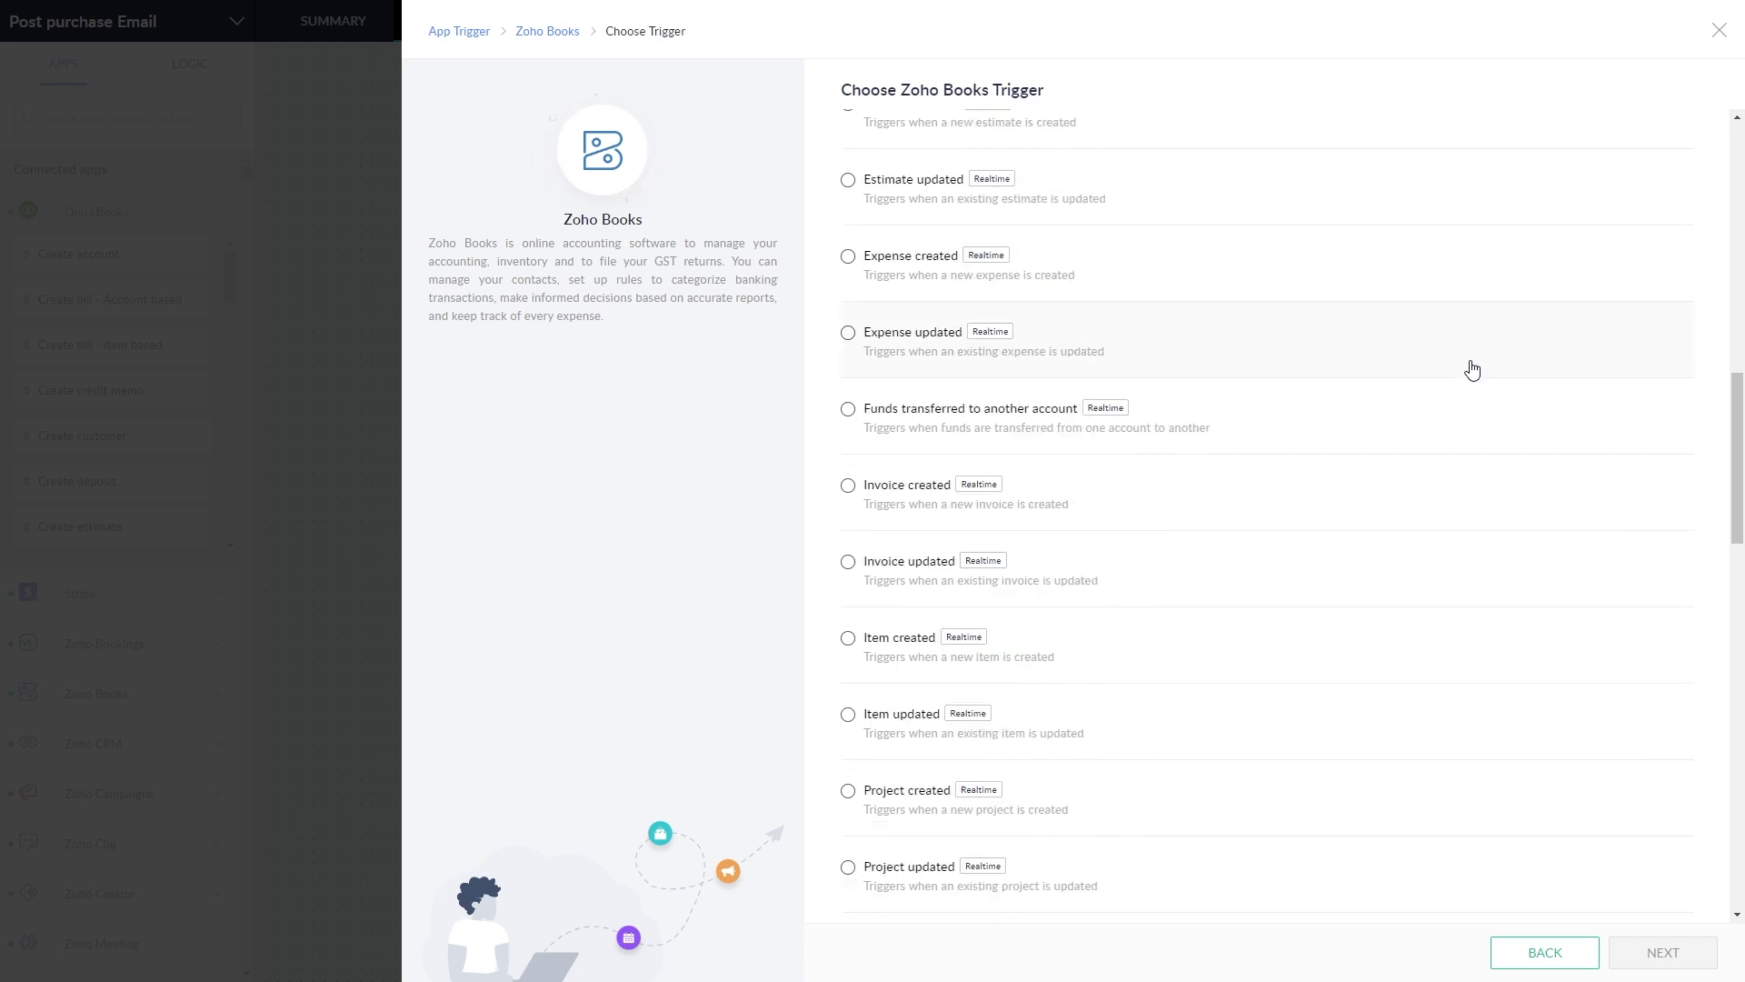
pyautogui.click(847, 574)
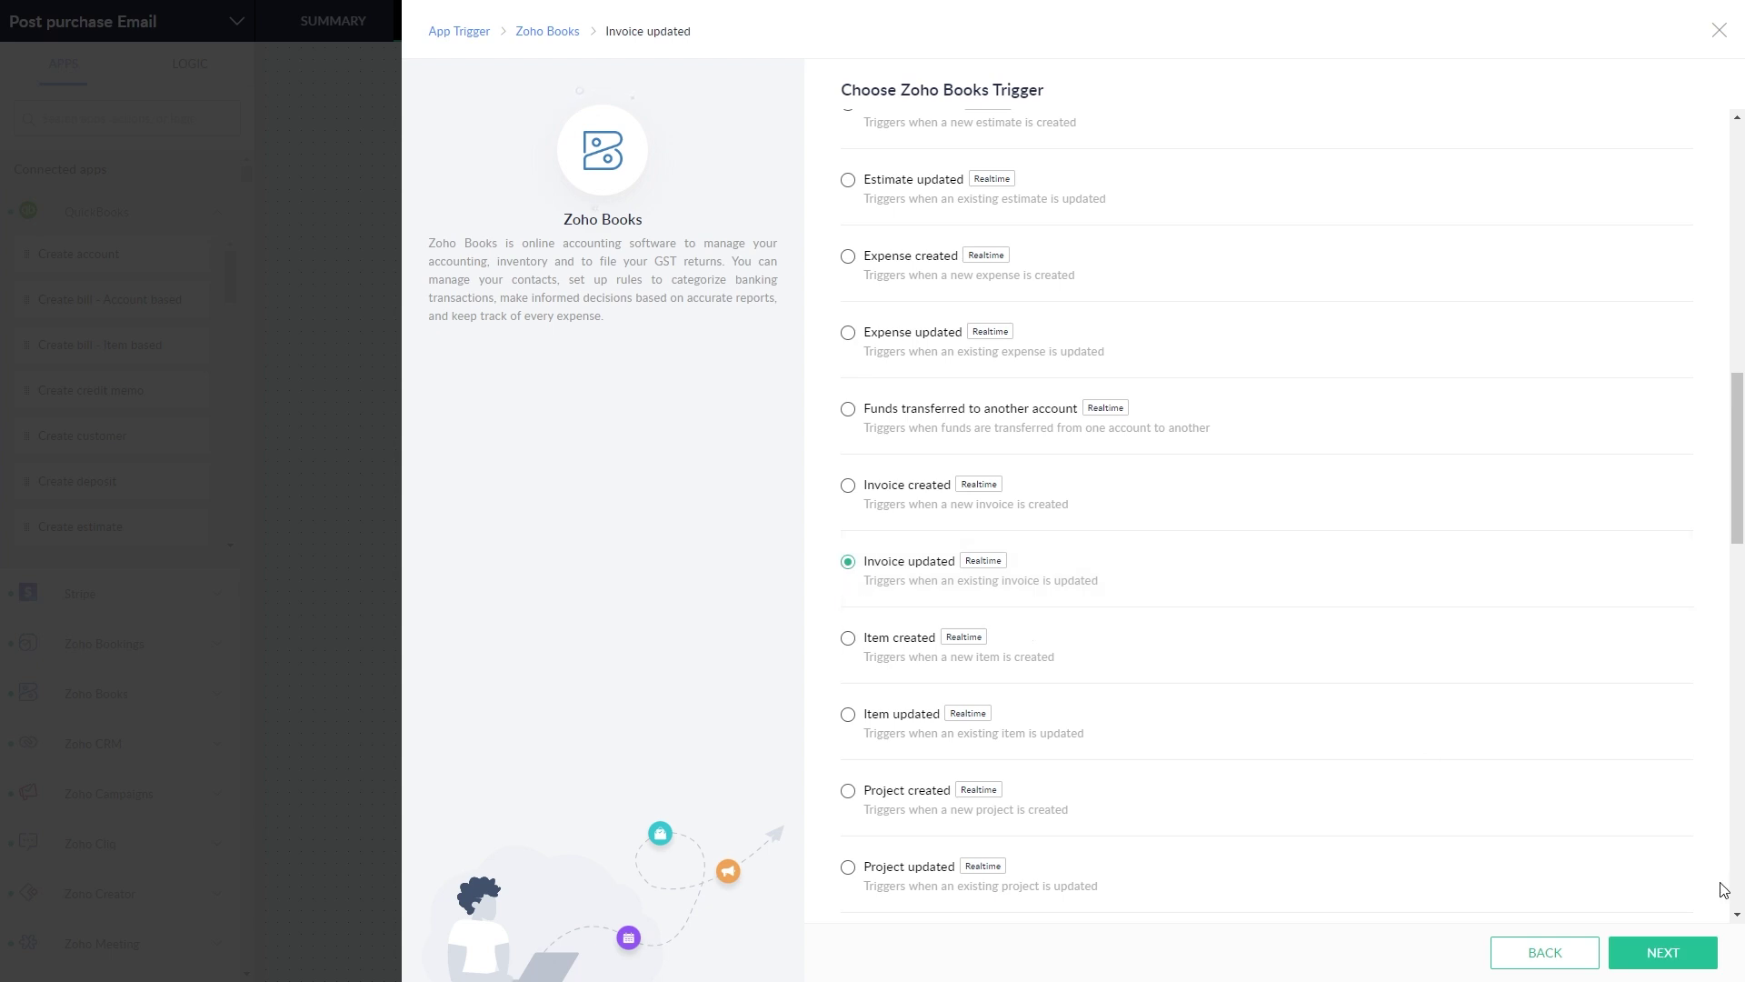
pyautogui.click(1673, 954)
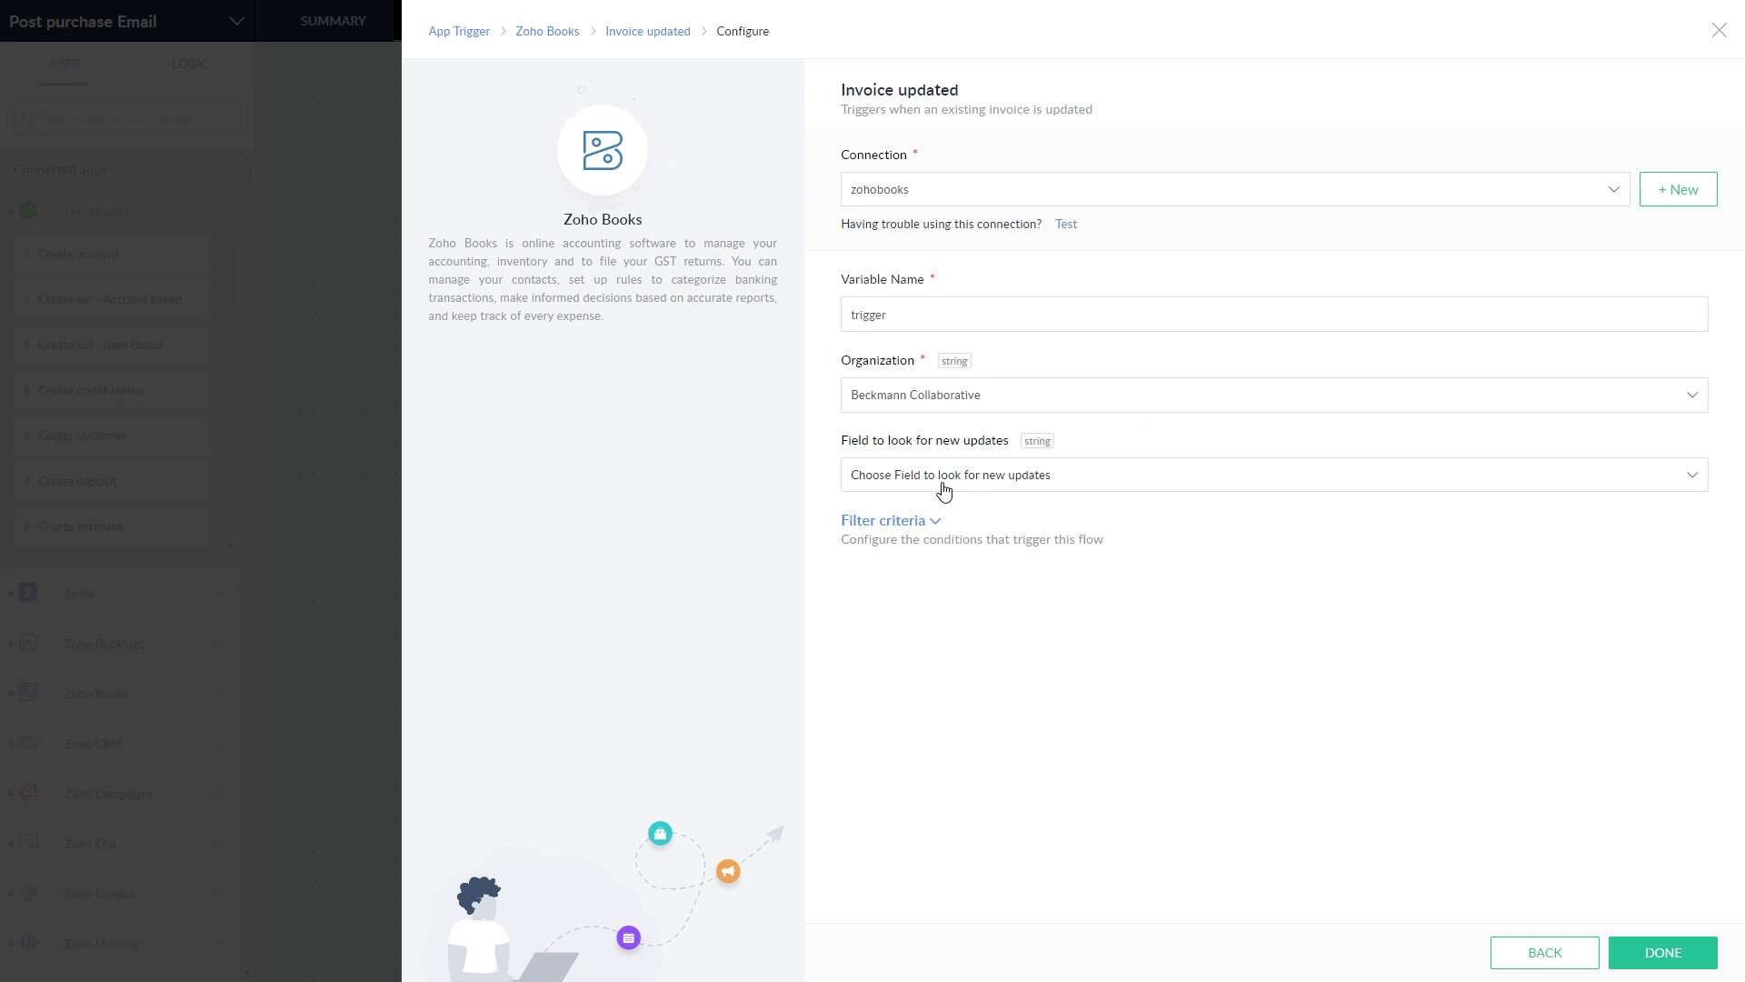
# - Watch the Status field, add the filter 'Status equals Paid', and save the trigger
pyautogui.click(944, 491)
pyautogui.click(898, 699)
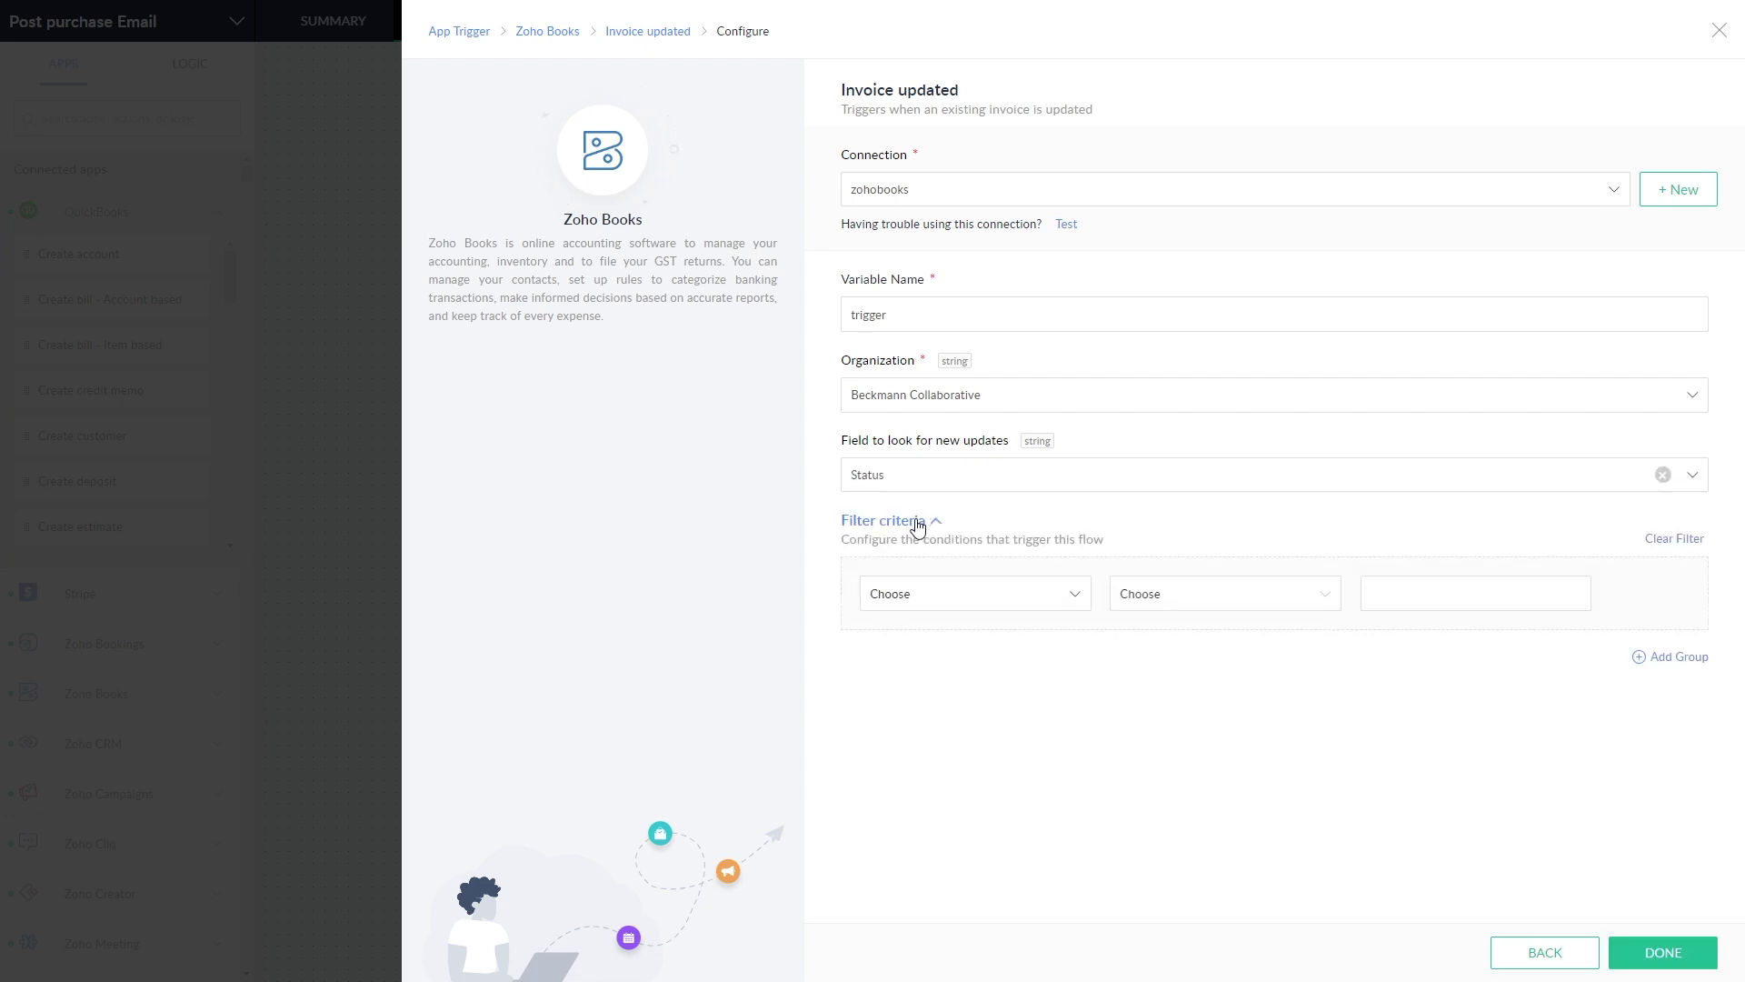
pyautogui.moveTo(975, 593)
pyautogui.click(952, 606)
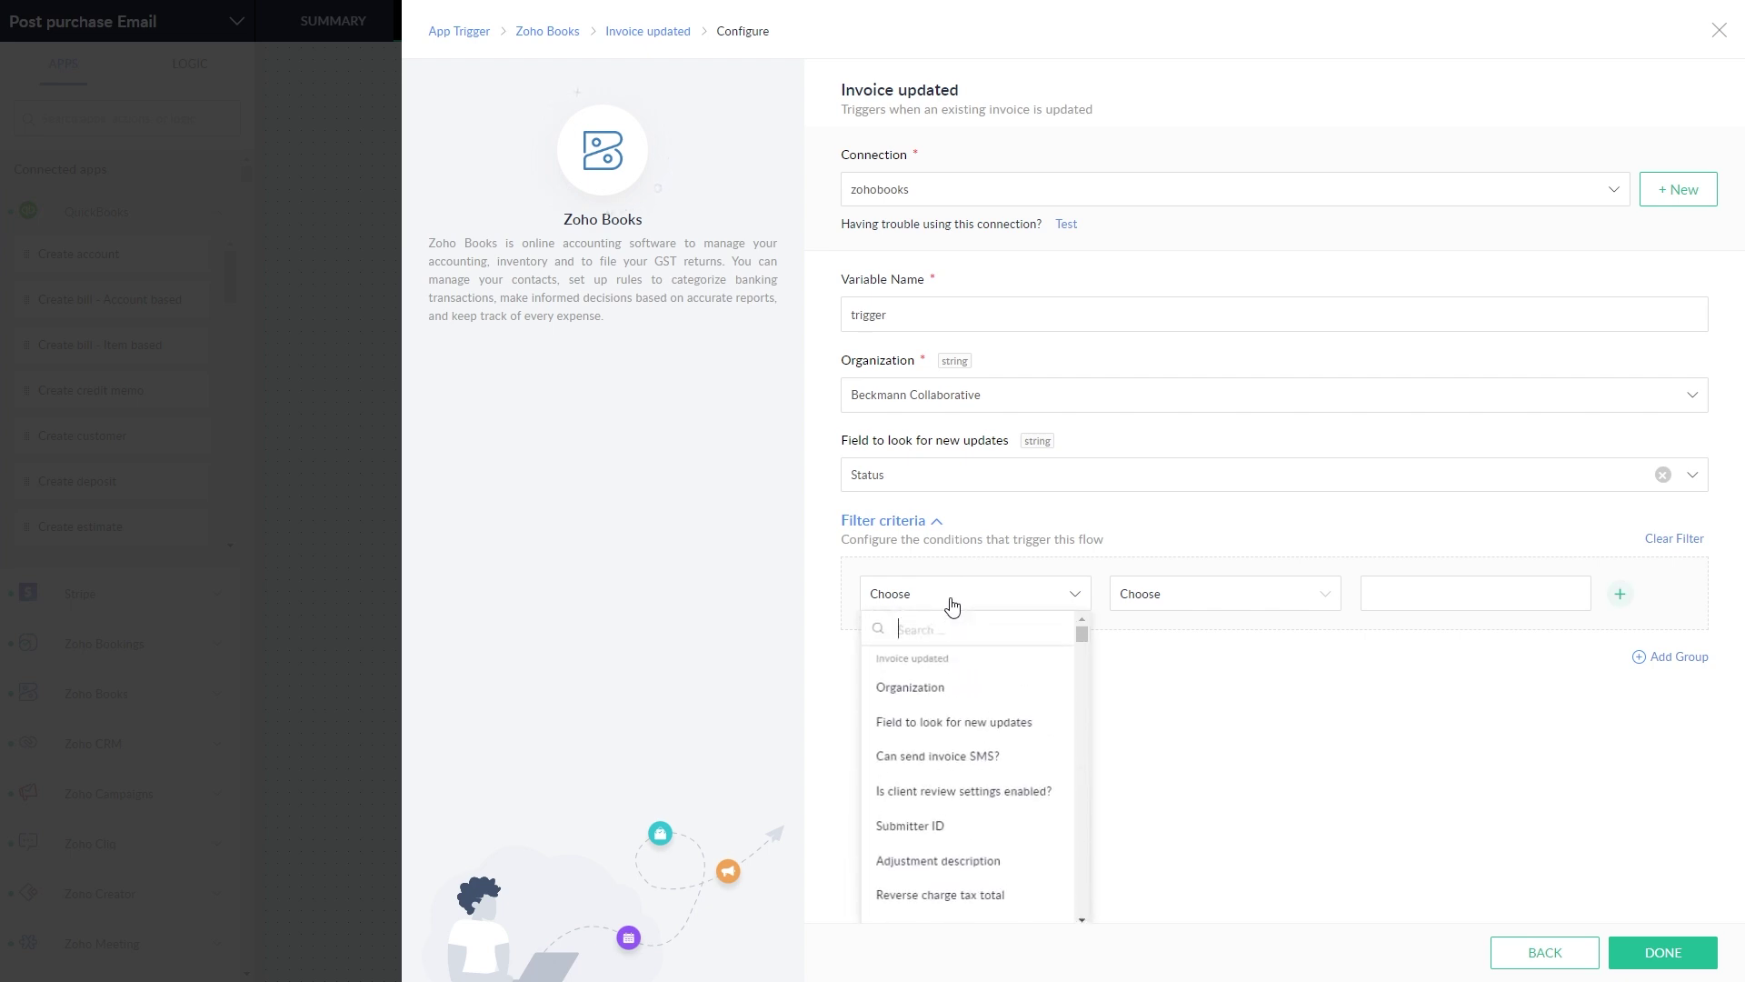
pyautogui.write('status')
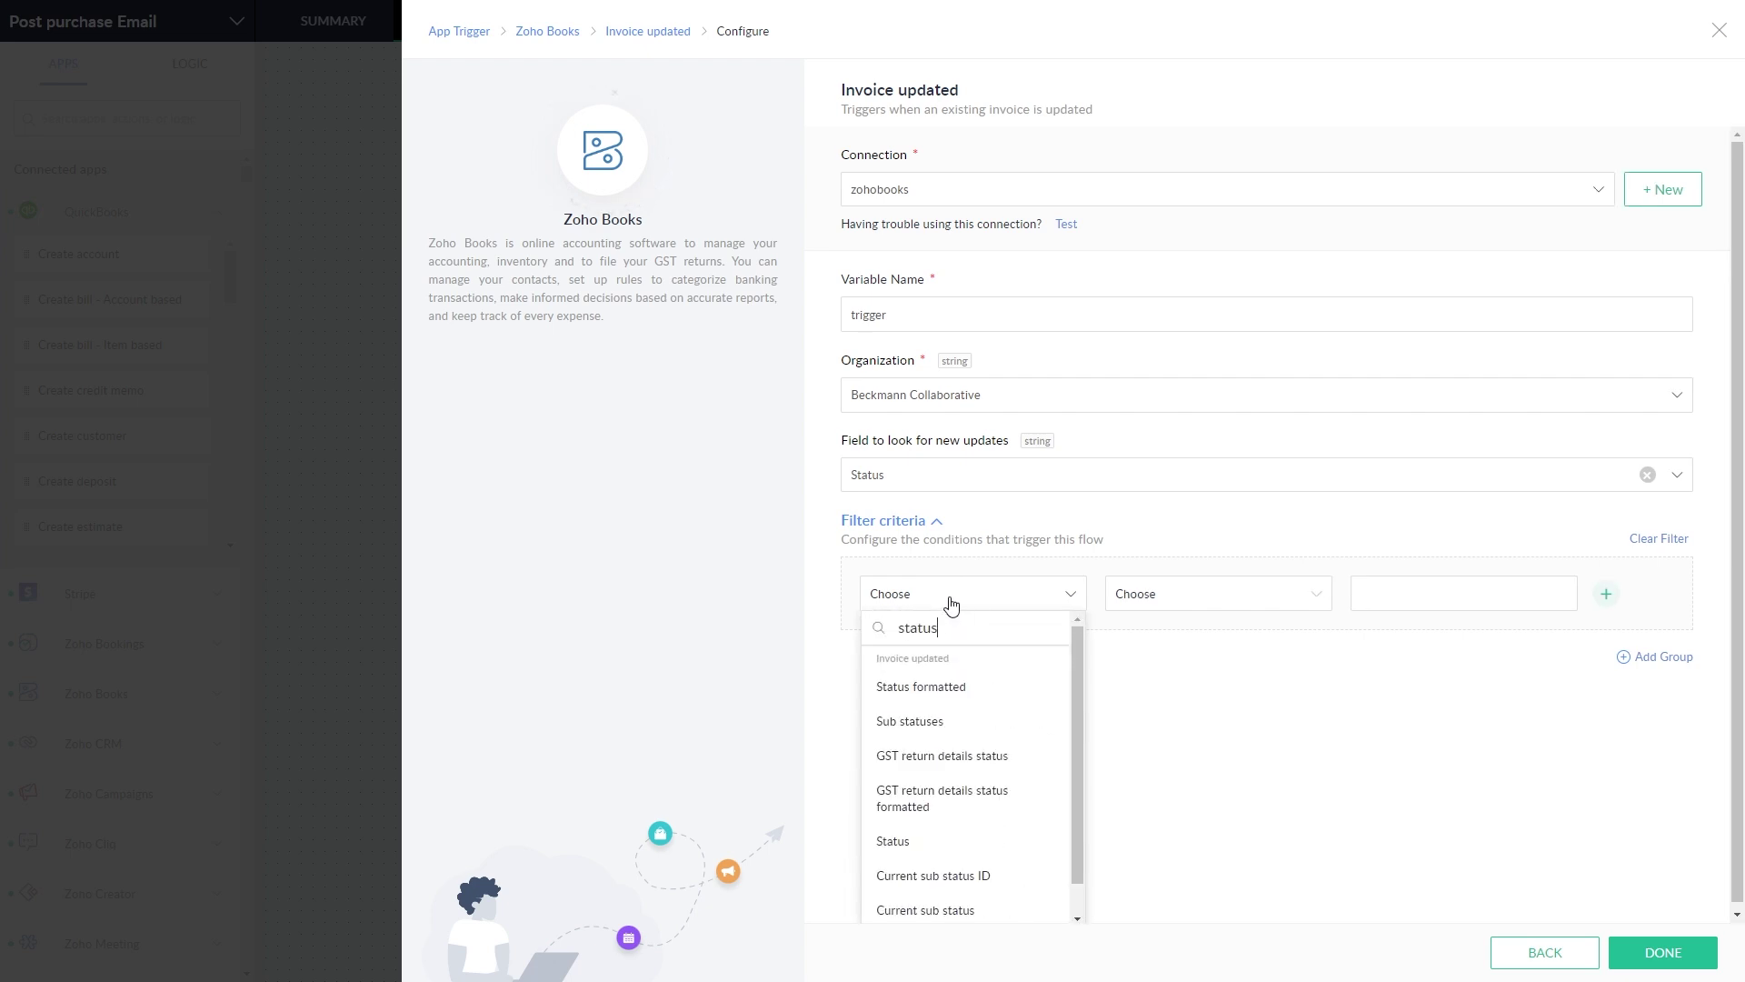
pyautogui.click(939, 848)
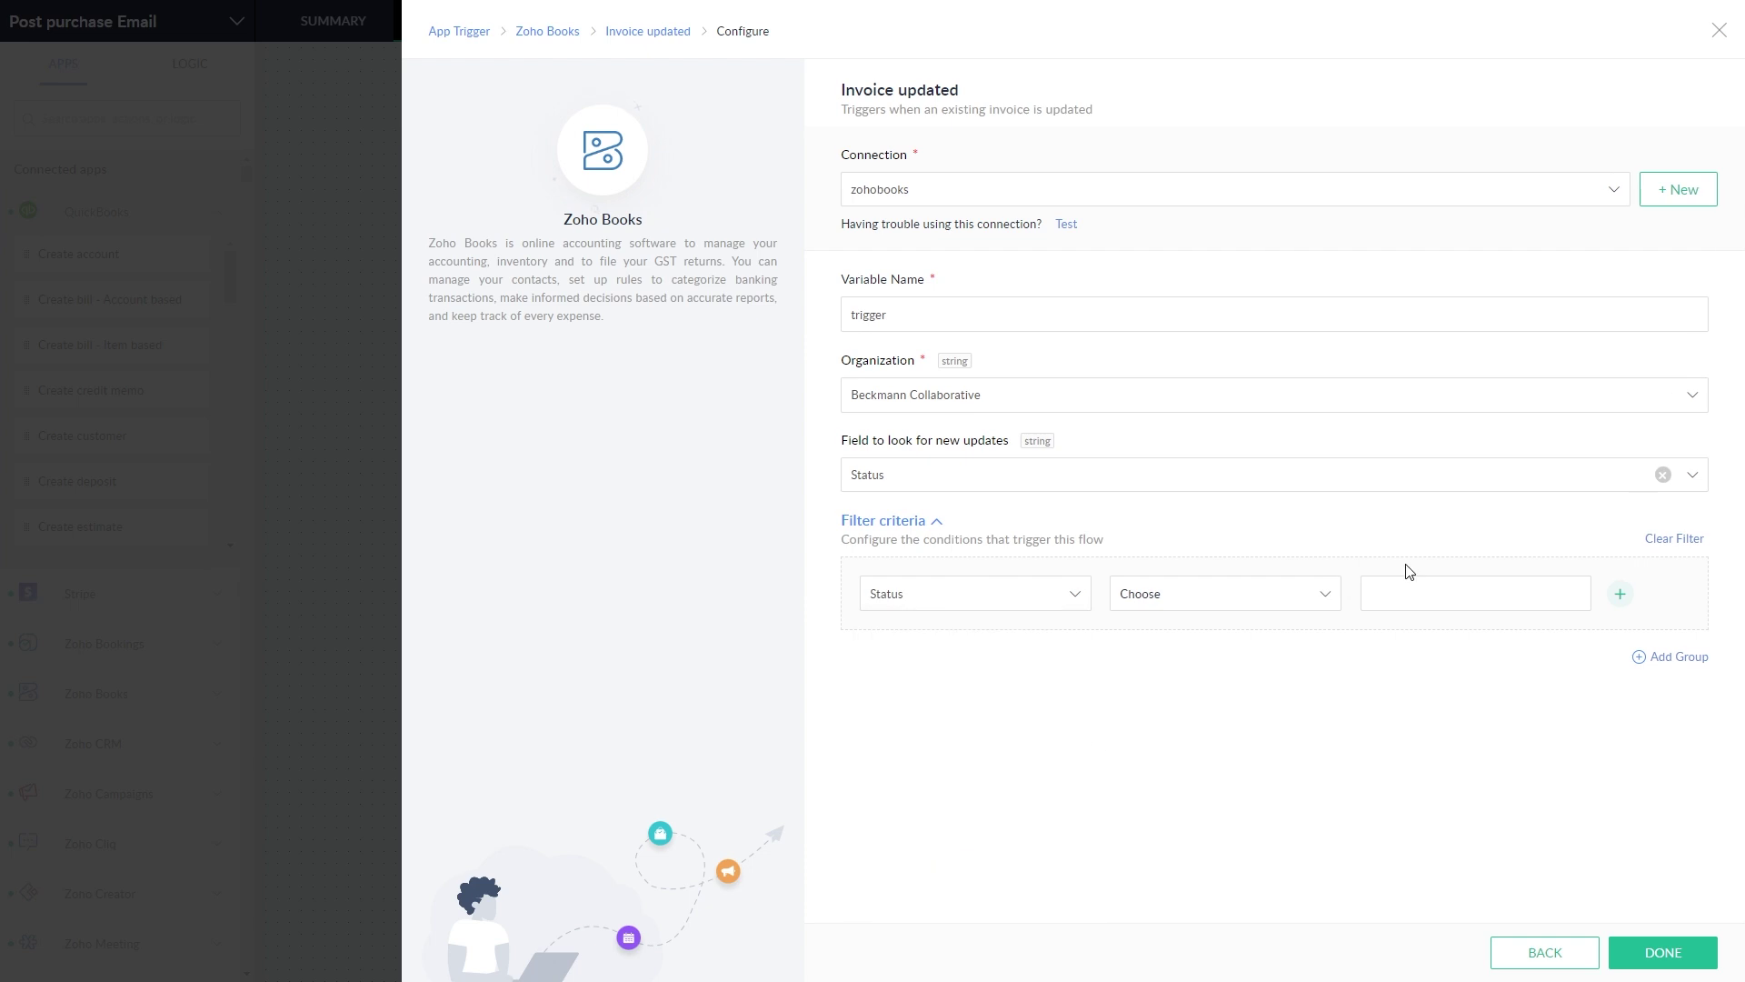
pyautogui.click(1260, 604)
pyautogui.click(1178, 800)
pyautogui.click(1523, 593)
pyautogui.write('P')
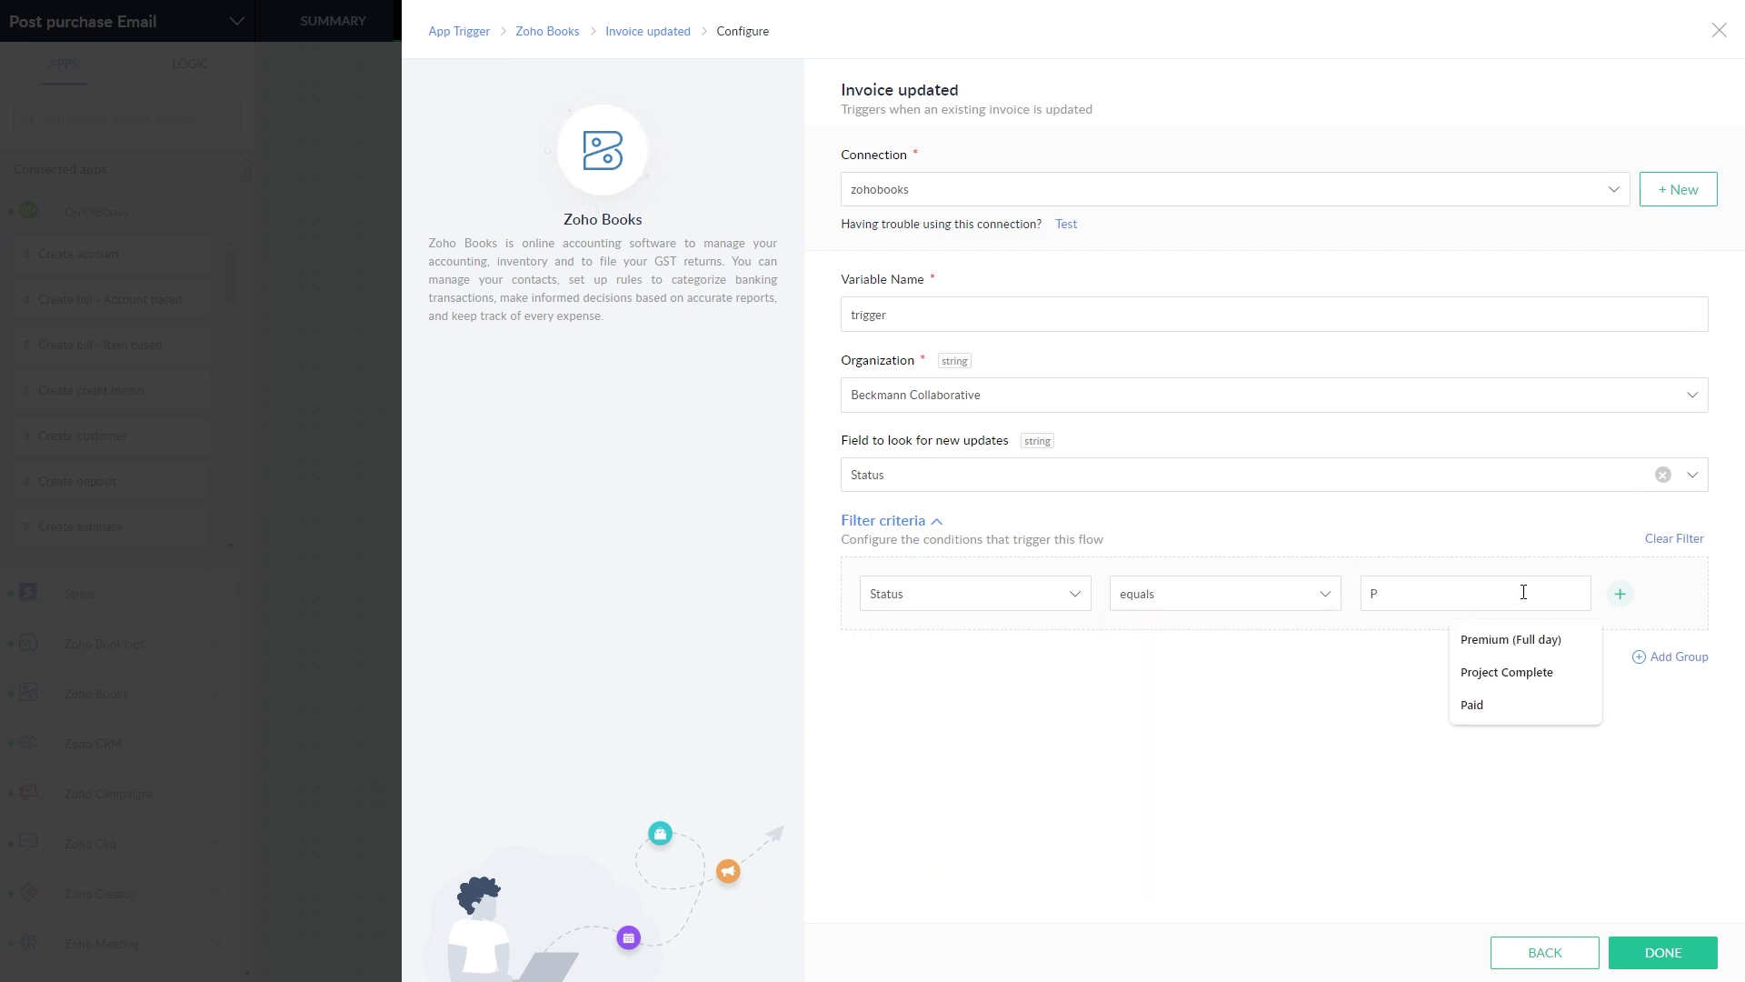
pyautogui.write('a')
pyautogui.click(1480, 639)
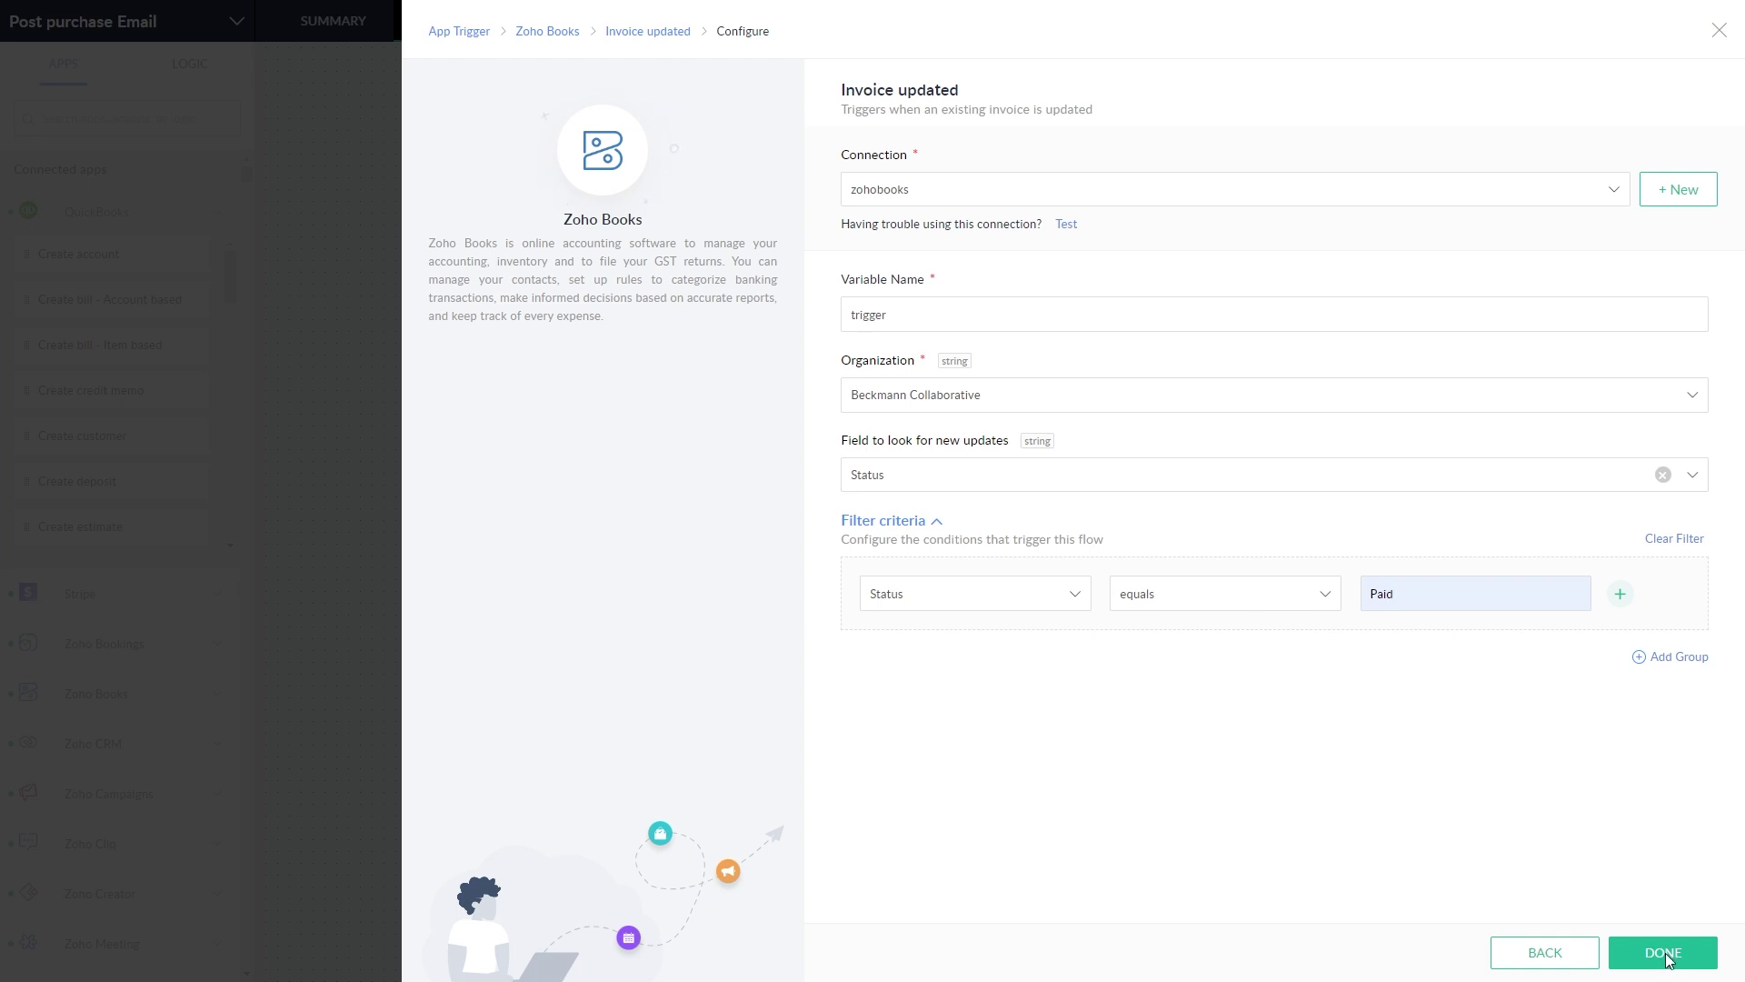
pyautogui.click(1663, 953)
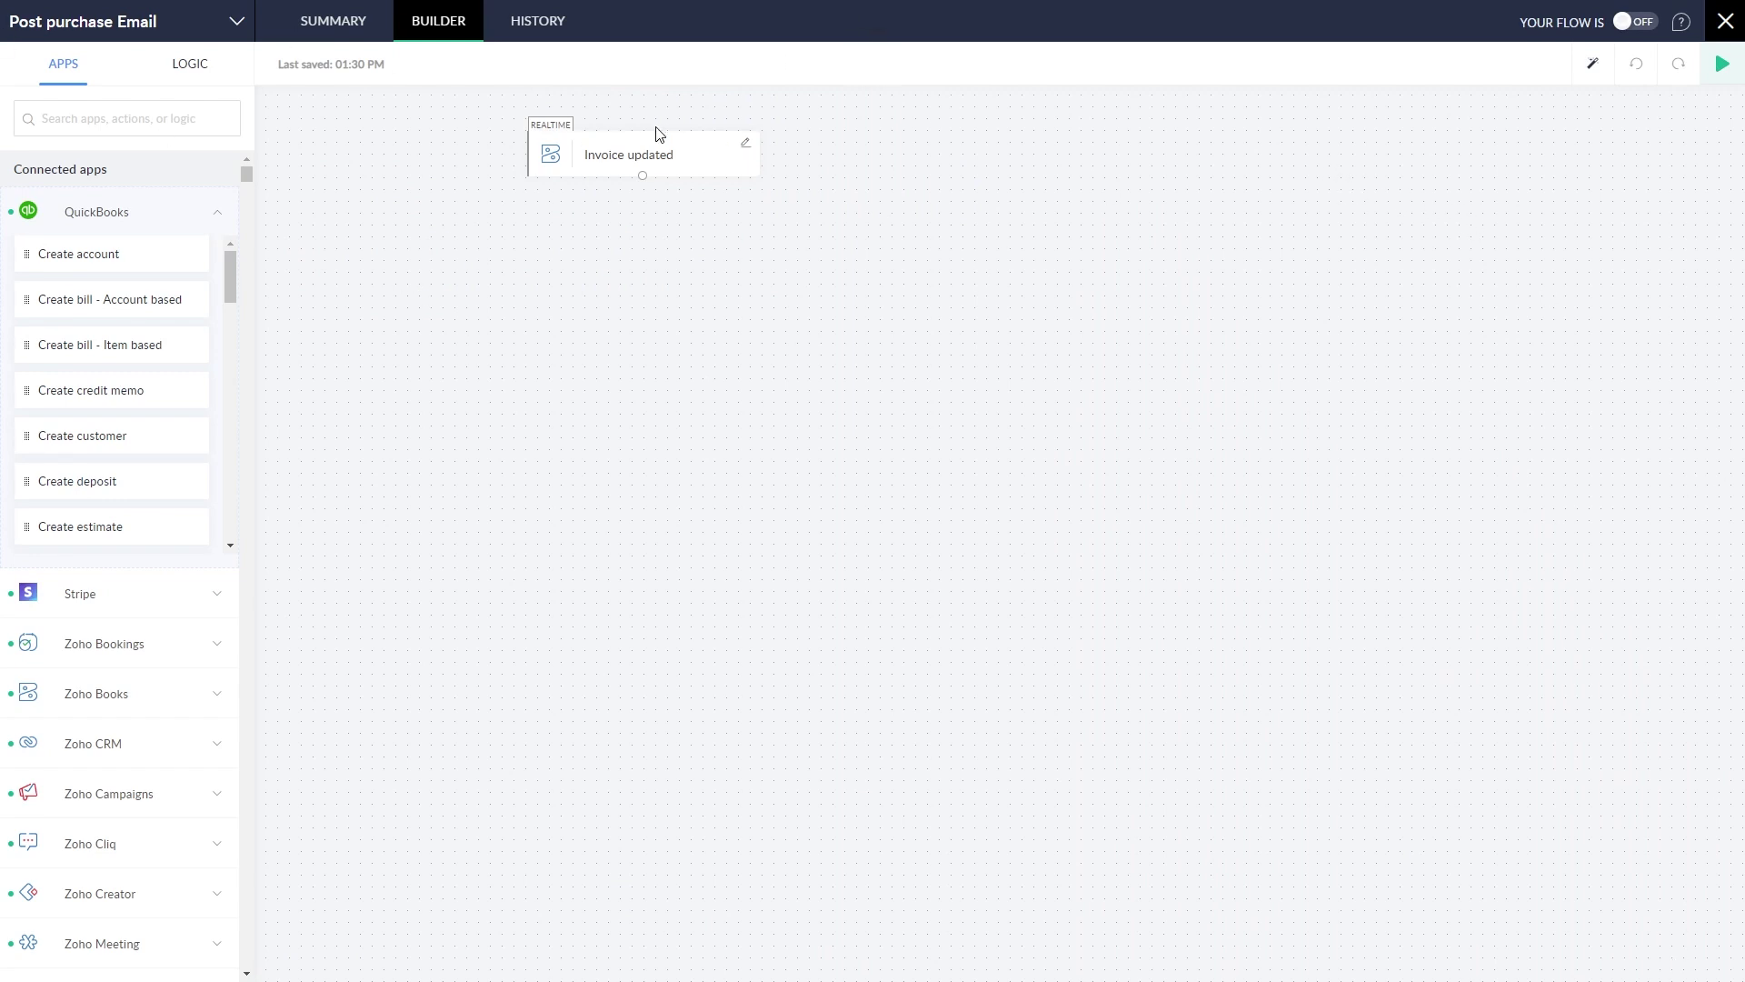
# - Shift the Invoice updated node slightly right and down on the canvas
pyautogui.moveTo(665, 136); pyautogui.dragTo(771, 156)
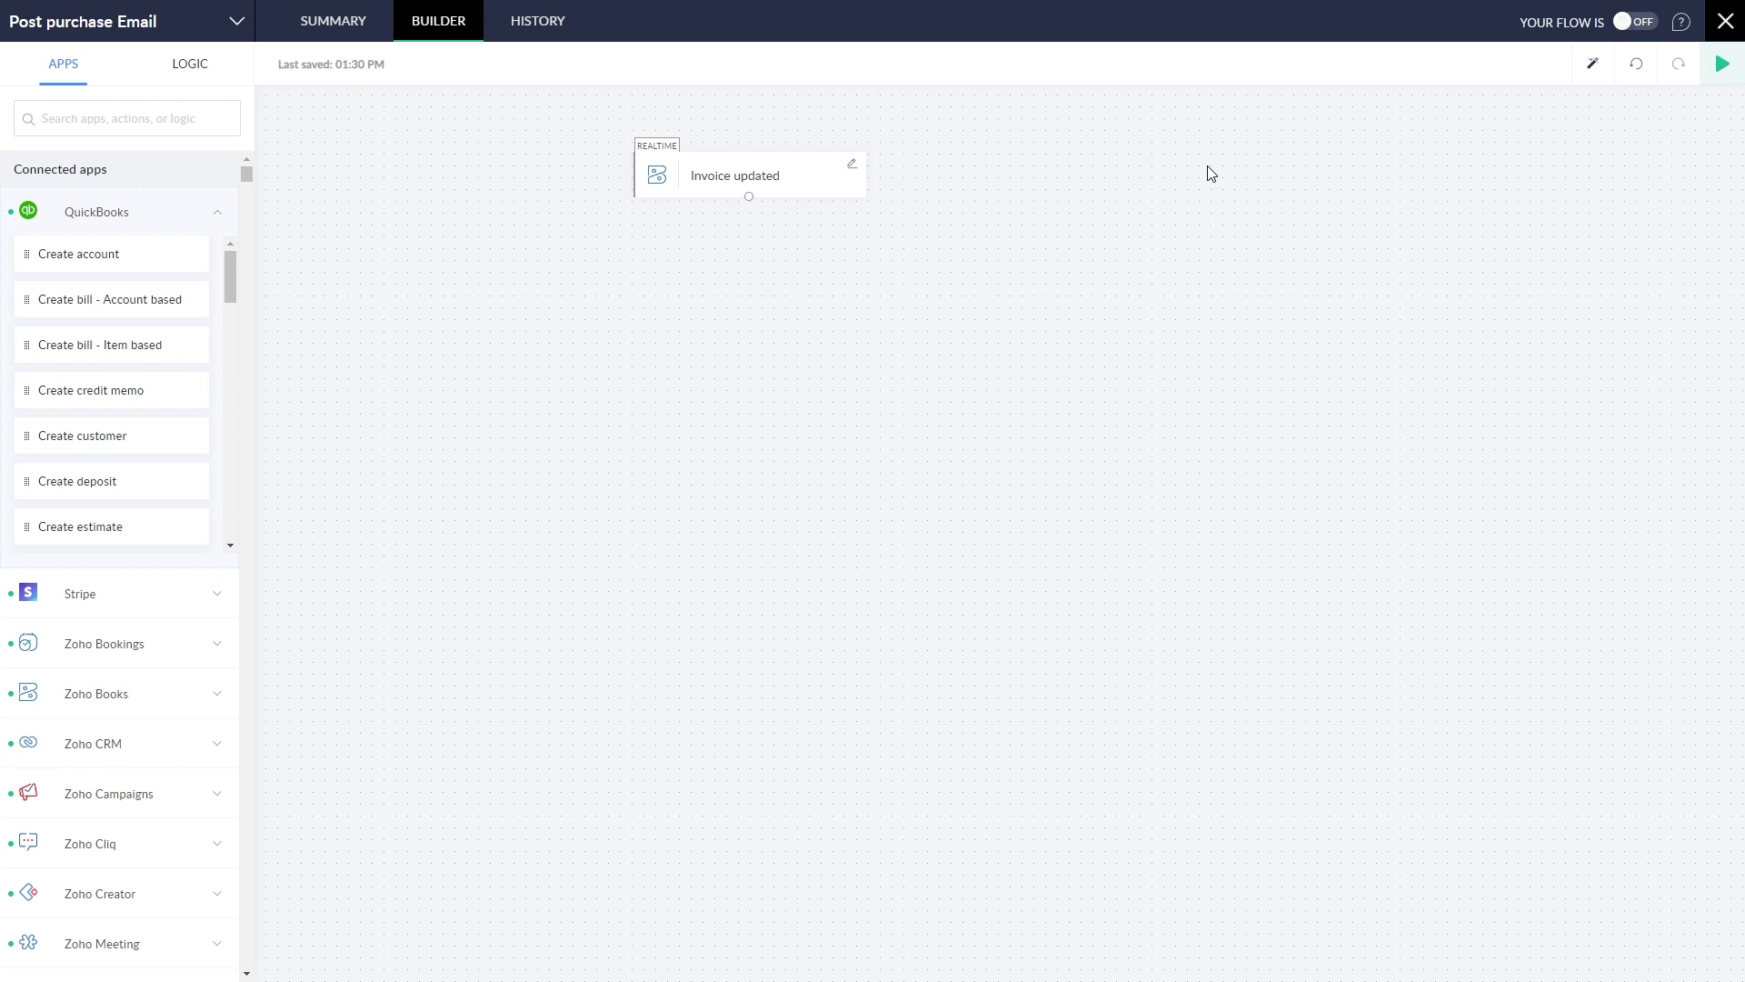
pyautogui.click(196, 69)
# - Add a Decision step whose condition1 checks that Line items contains 'Test Product'
pyautogui.moveTo(66, 261); pyautogui.dragTo(741, 266)
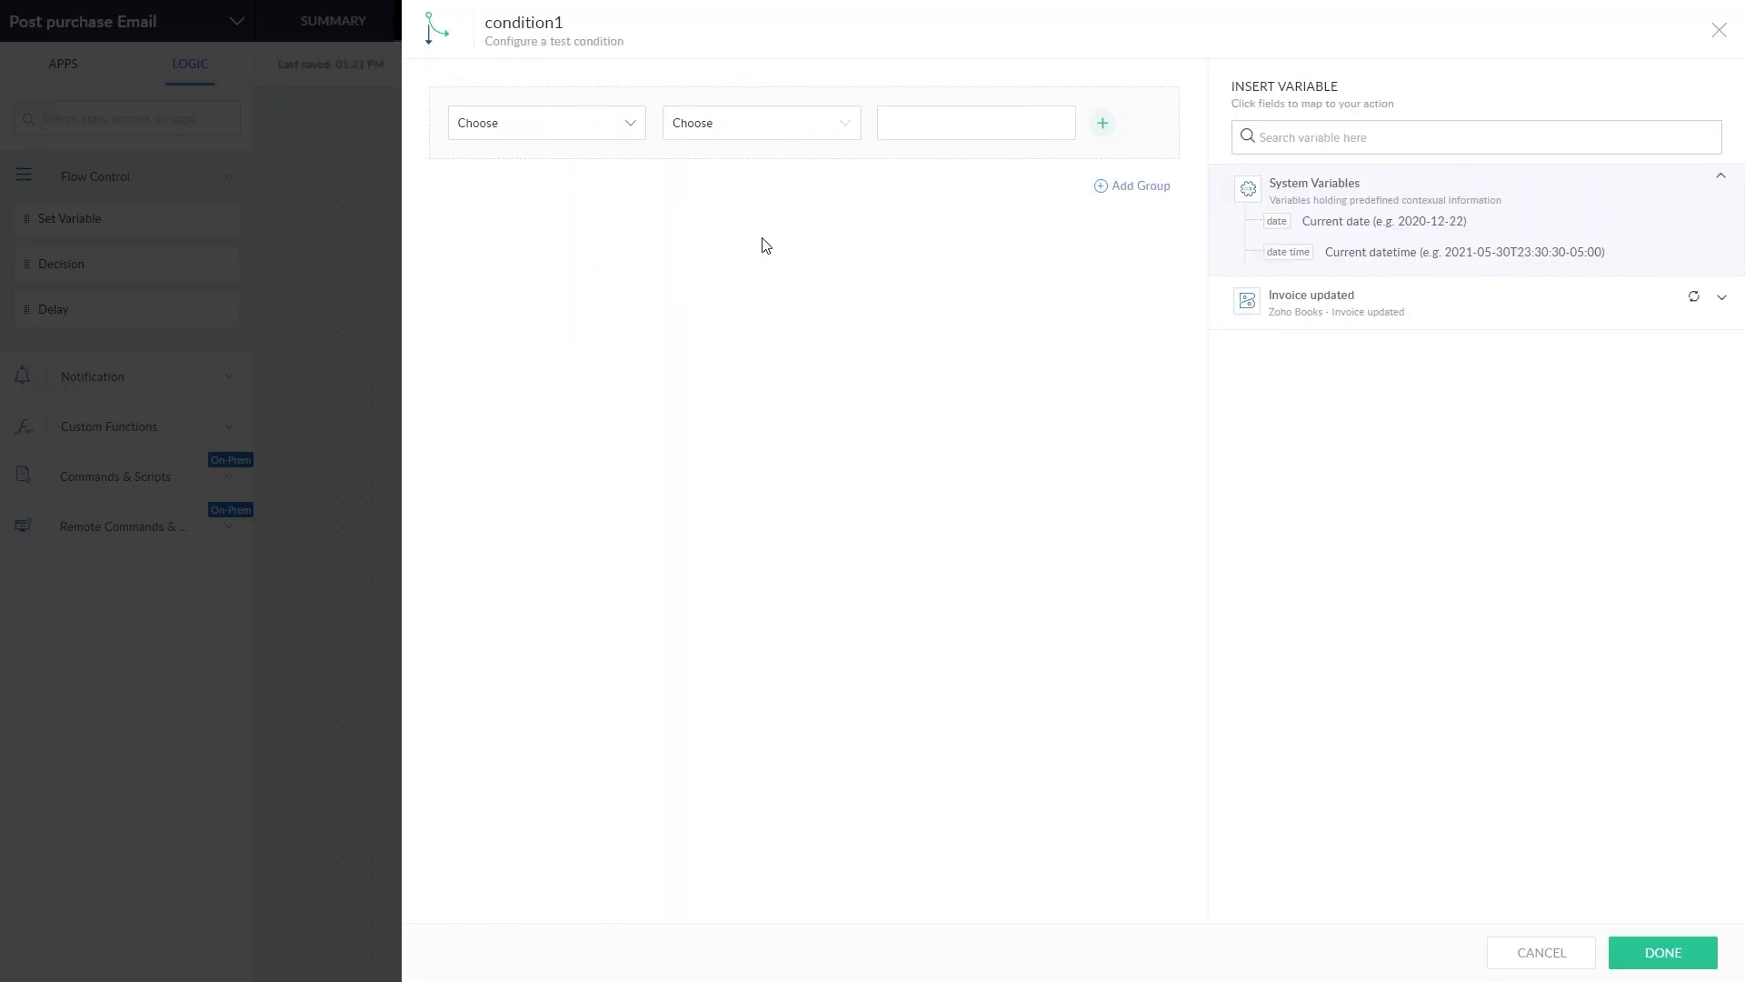
pyautogui.click(558, 142)
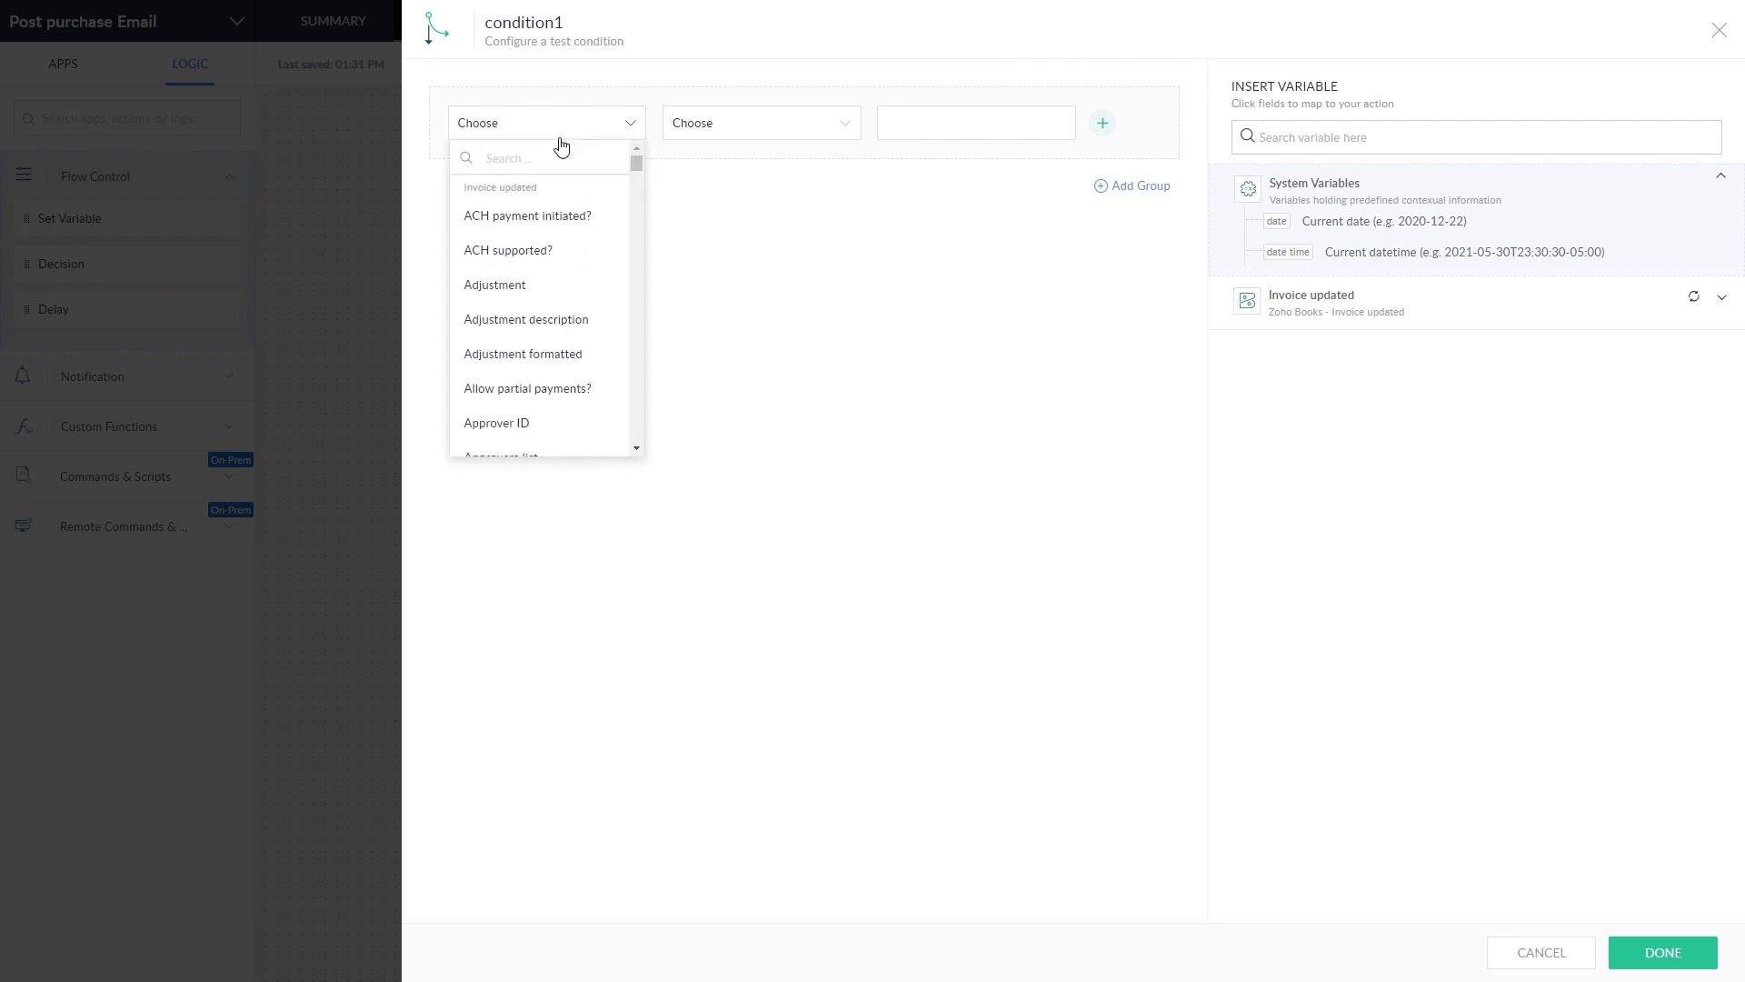
pyautogui.write('line')
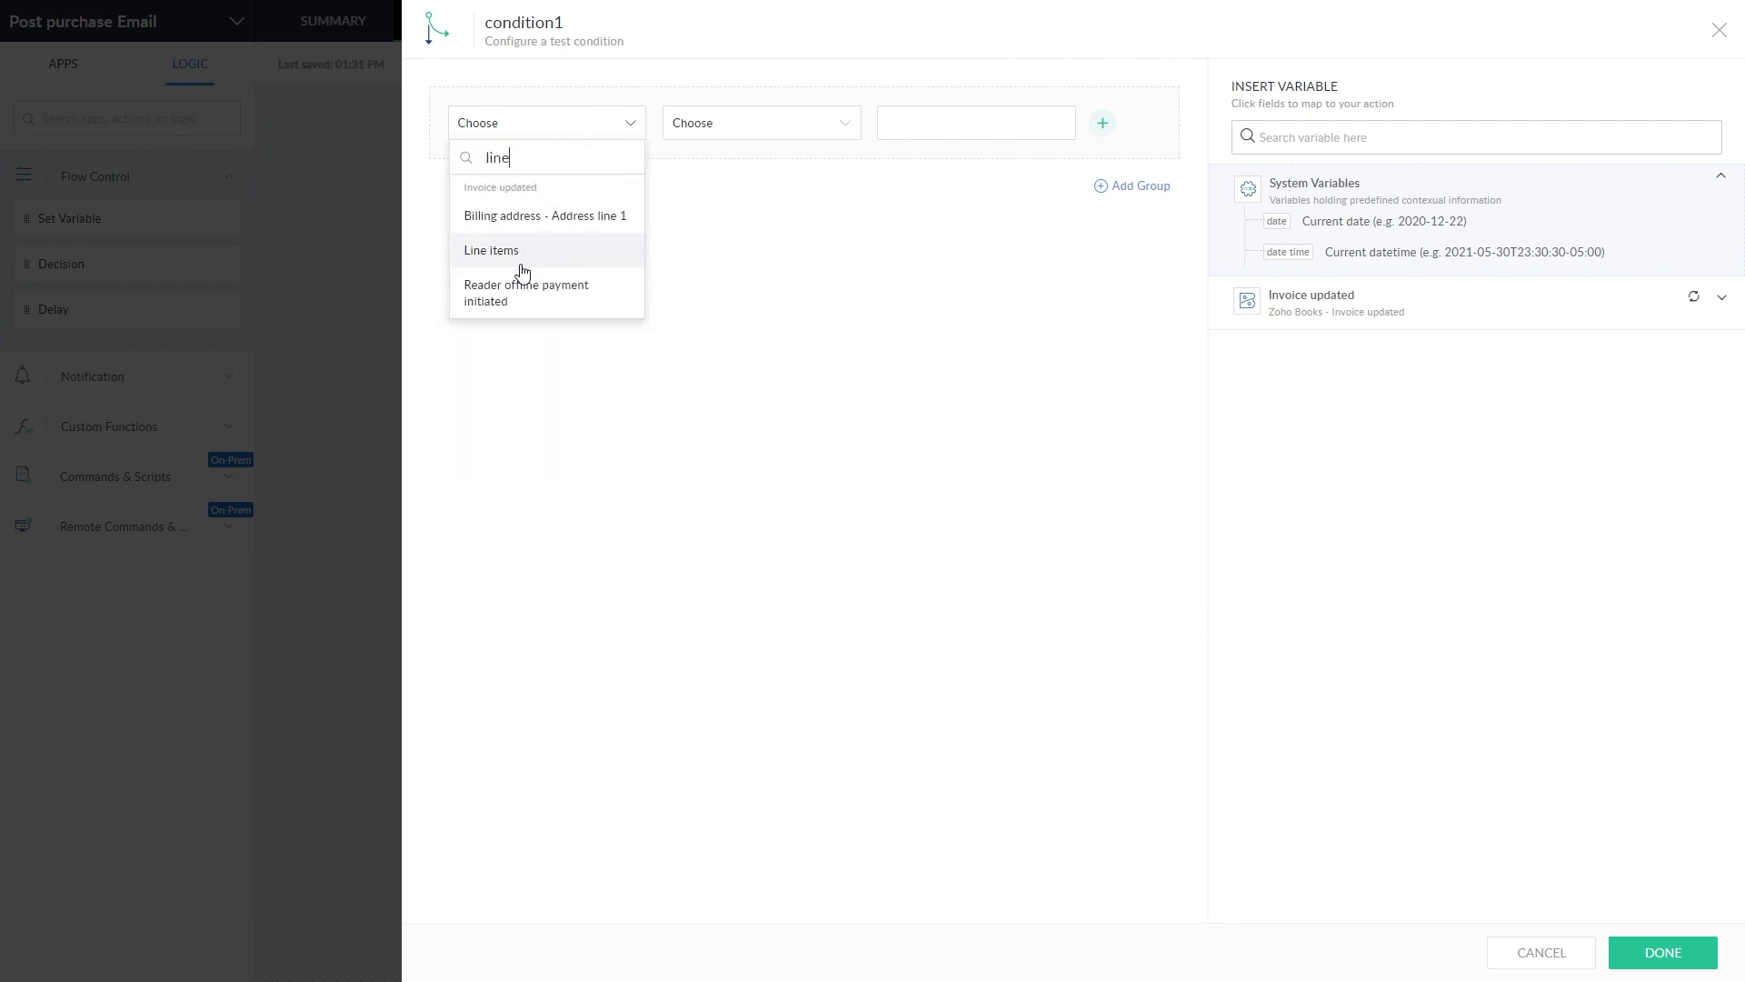
pyautogui.click(519, 260)
pyautogui.click(774, 123)
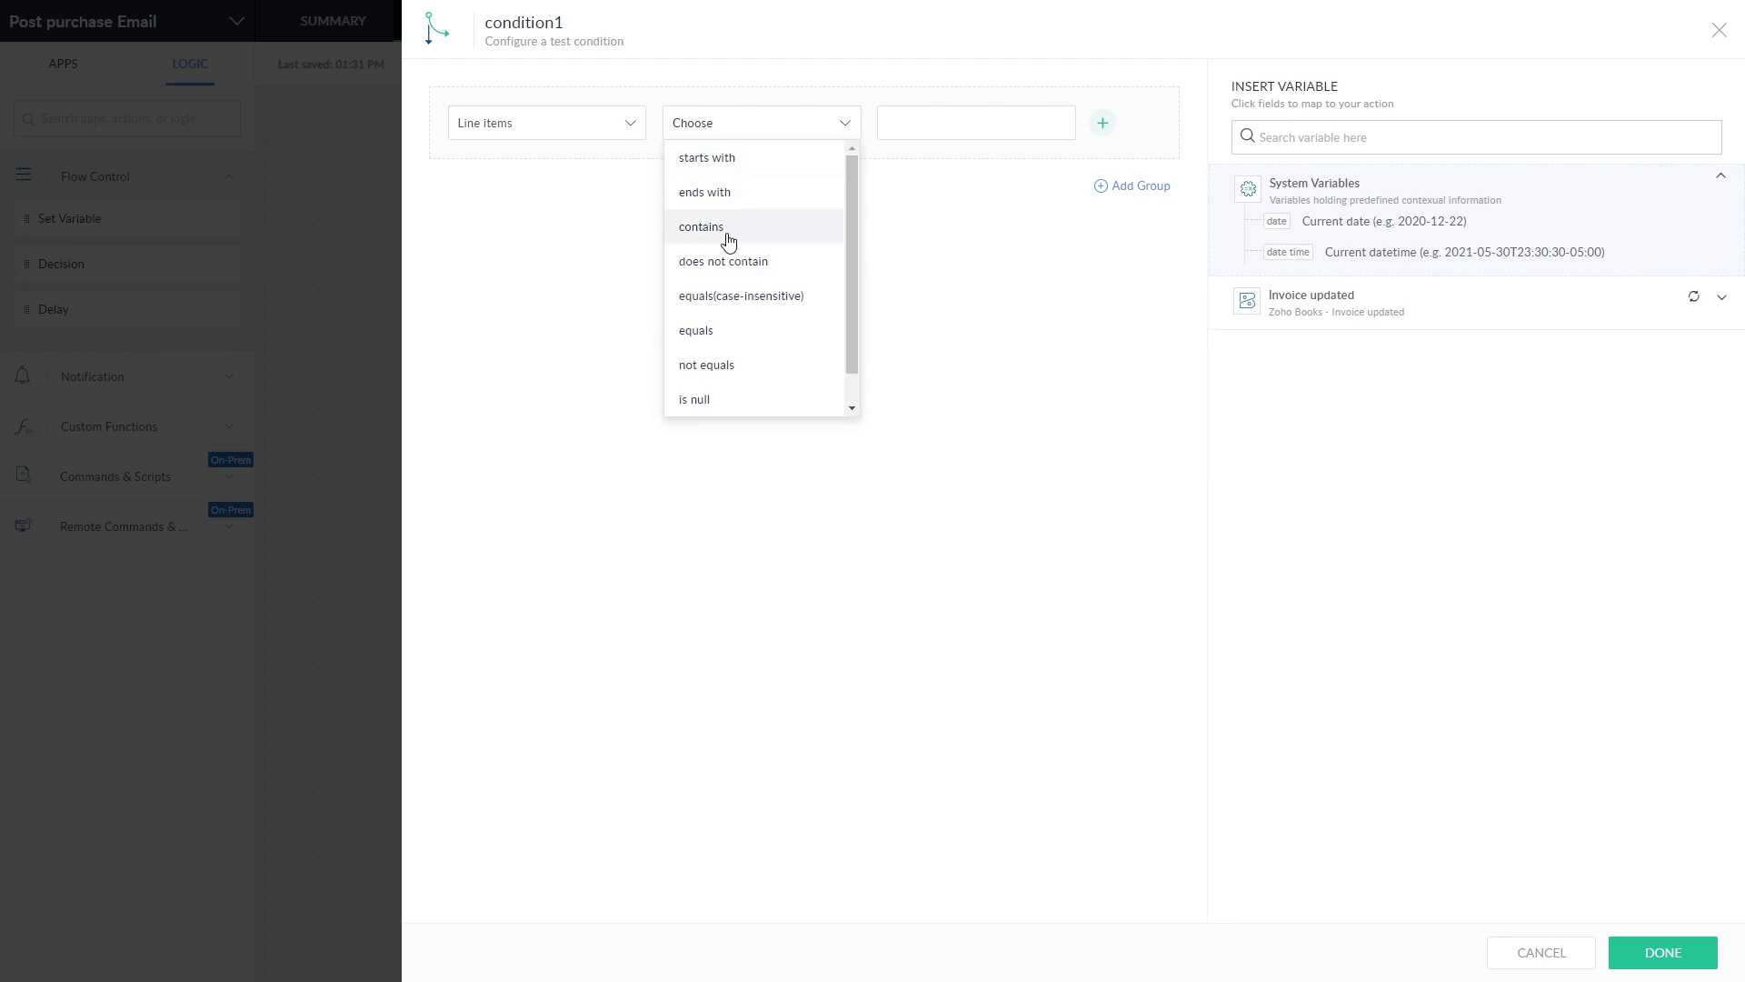
pyautogui.click(724, 230)
pyautogui.click(913, 123)
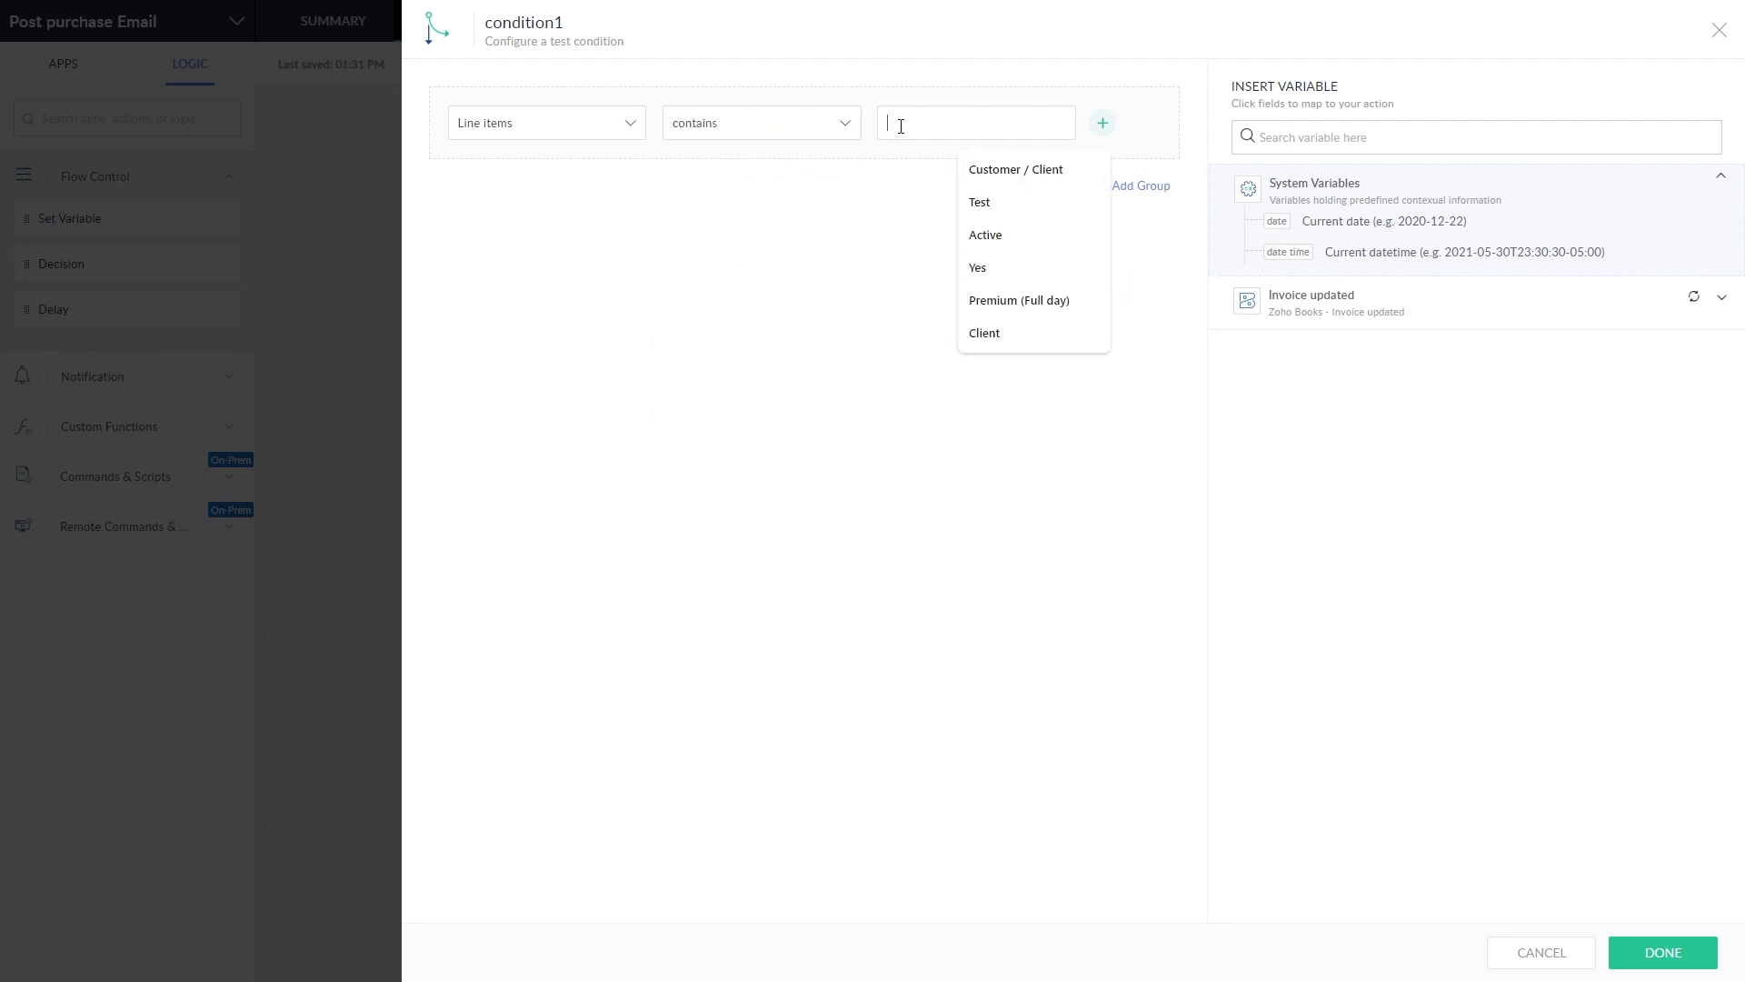
pyautogui.write('T')
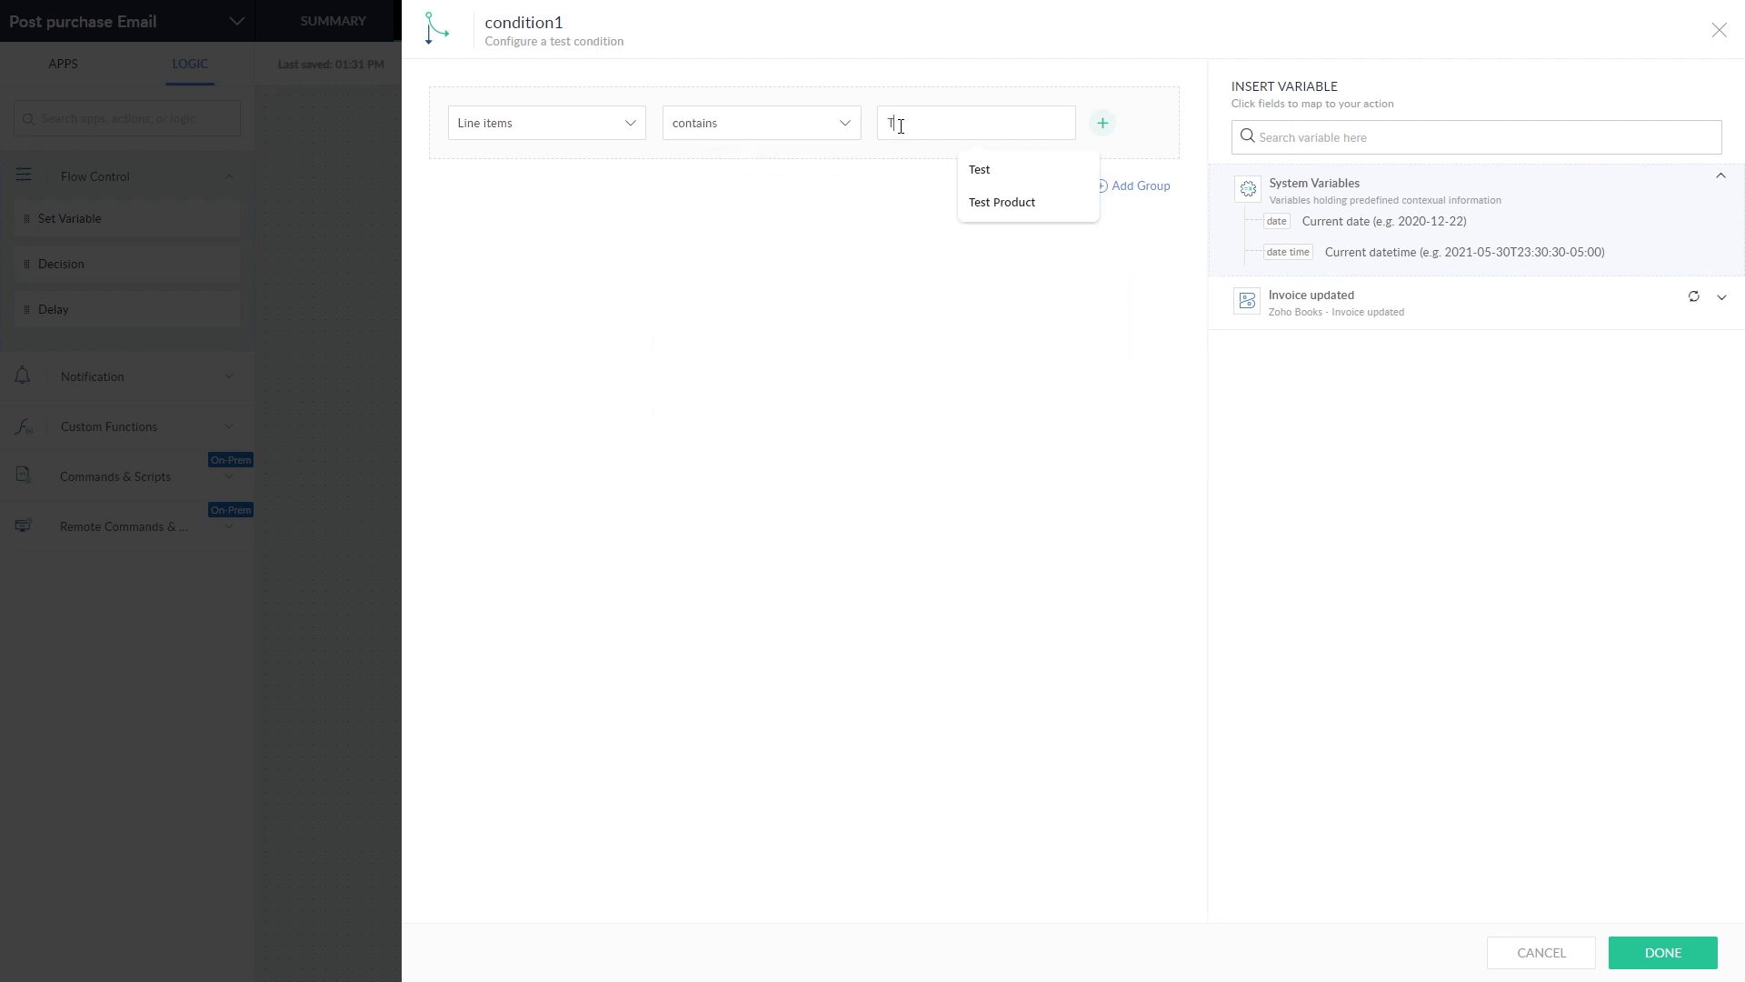
pyautogui.write('est Product')
pyautogui.click(1702, 962)
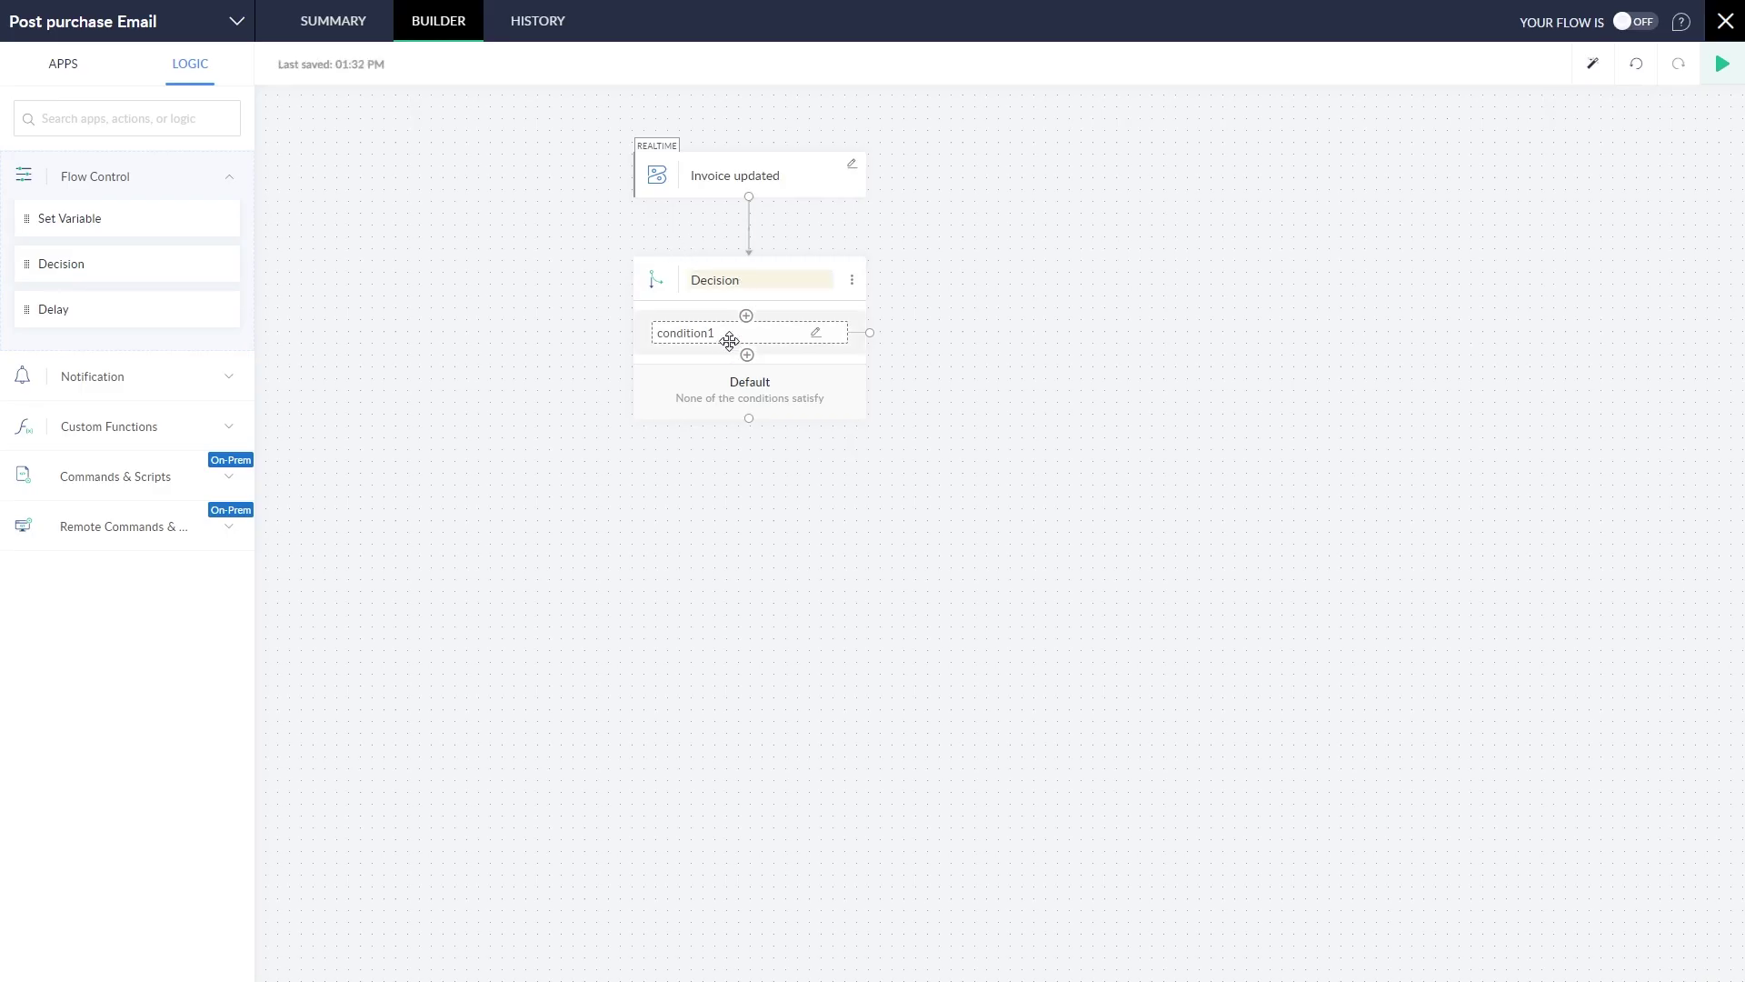
pyautogui.doubleClick(743, 283)
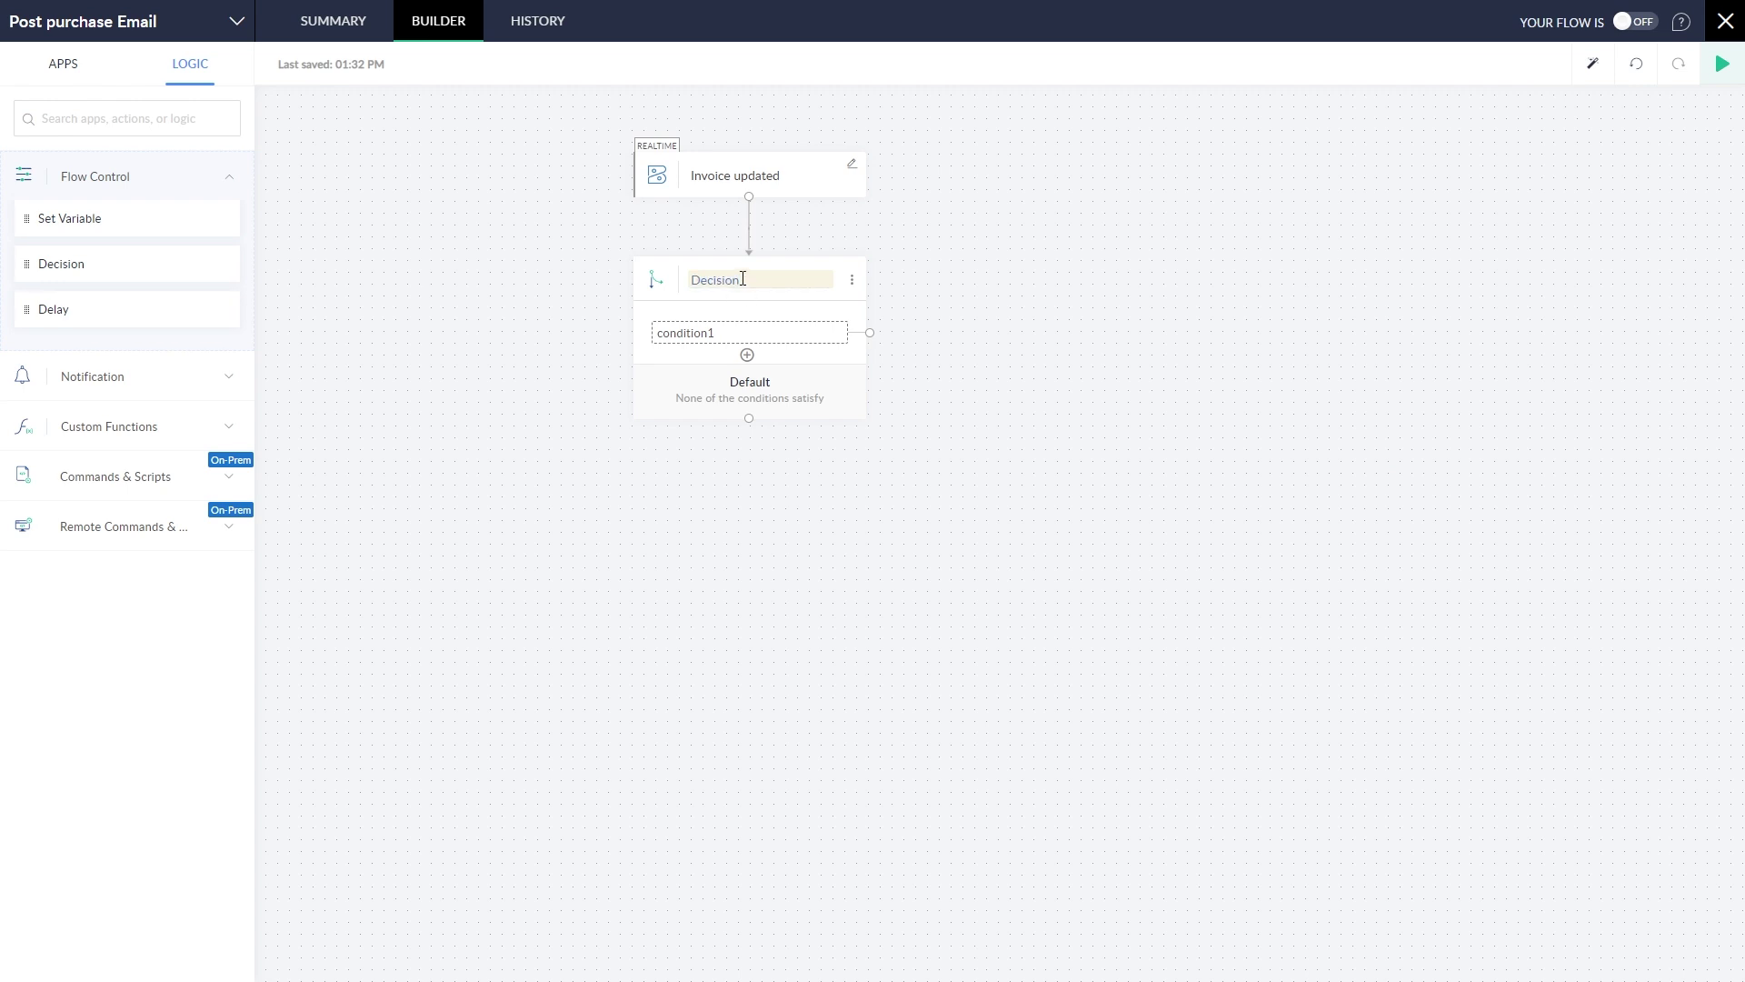
pyautogui.write('Which p')
pyautogui.write('rodu')
pyautogui.write('h')
pyautogui.write('?')
# - Title the decision 'Which product?' and label condition1 'product=test product'
pyautogui.click(717, 333)
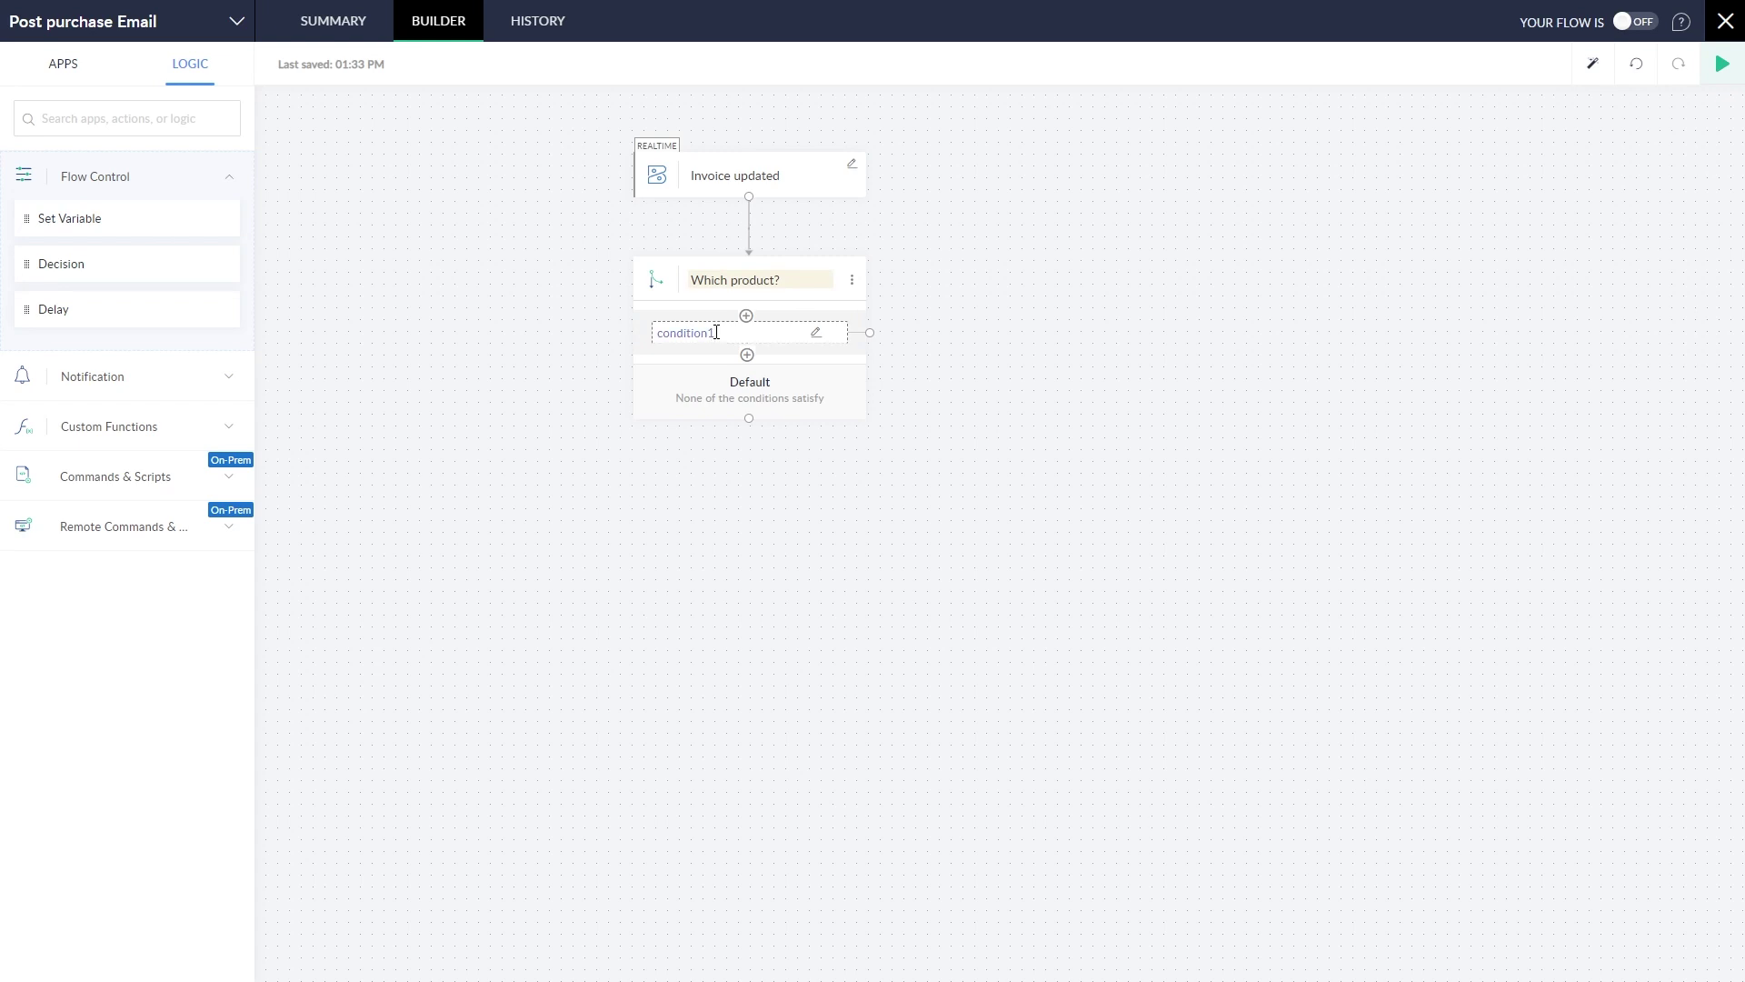
pyautogui.write('prod')
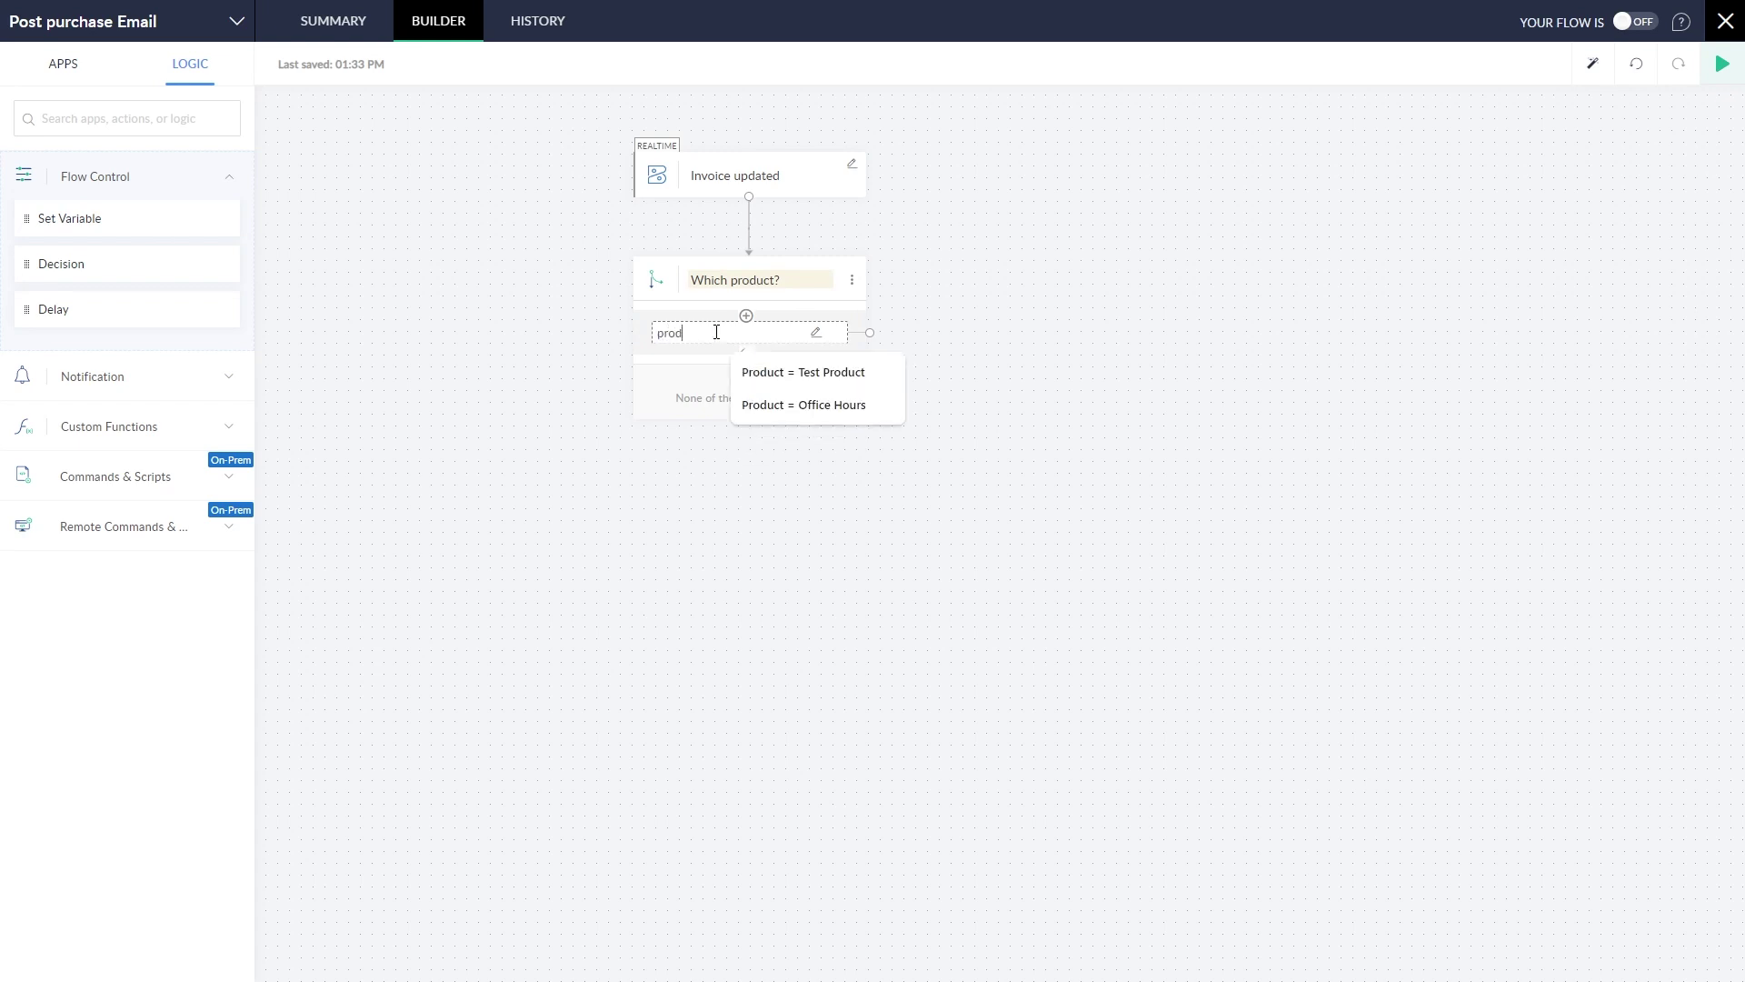
pyautogui.write('uct=')
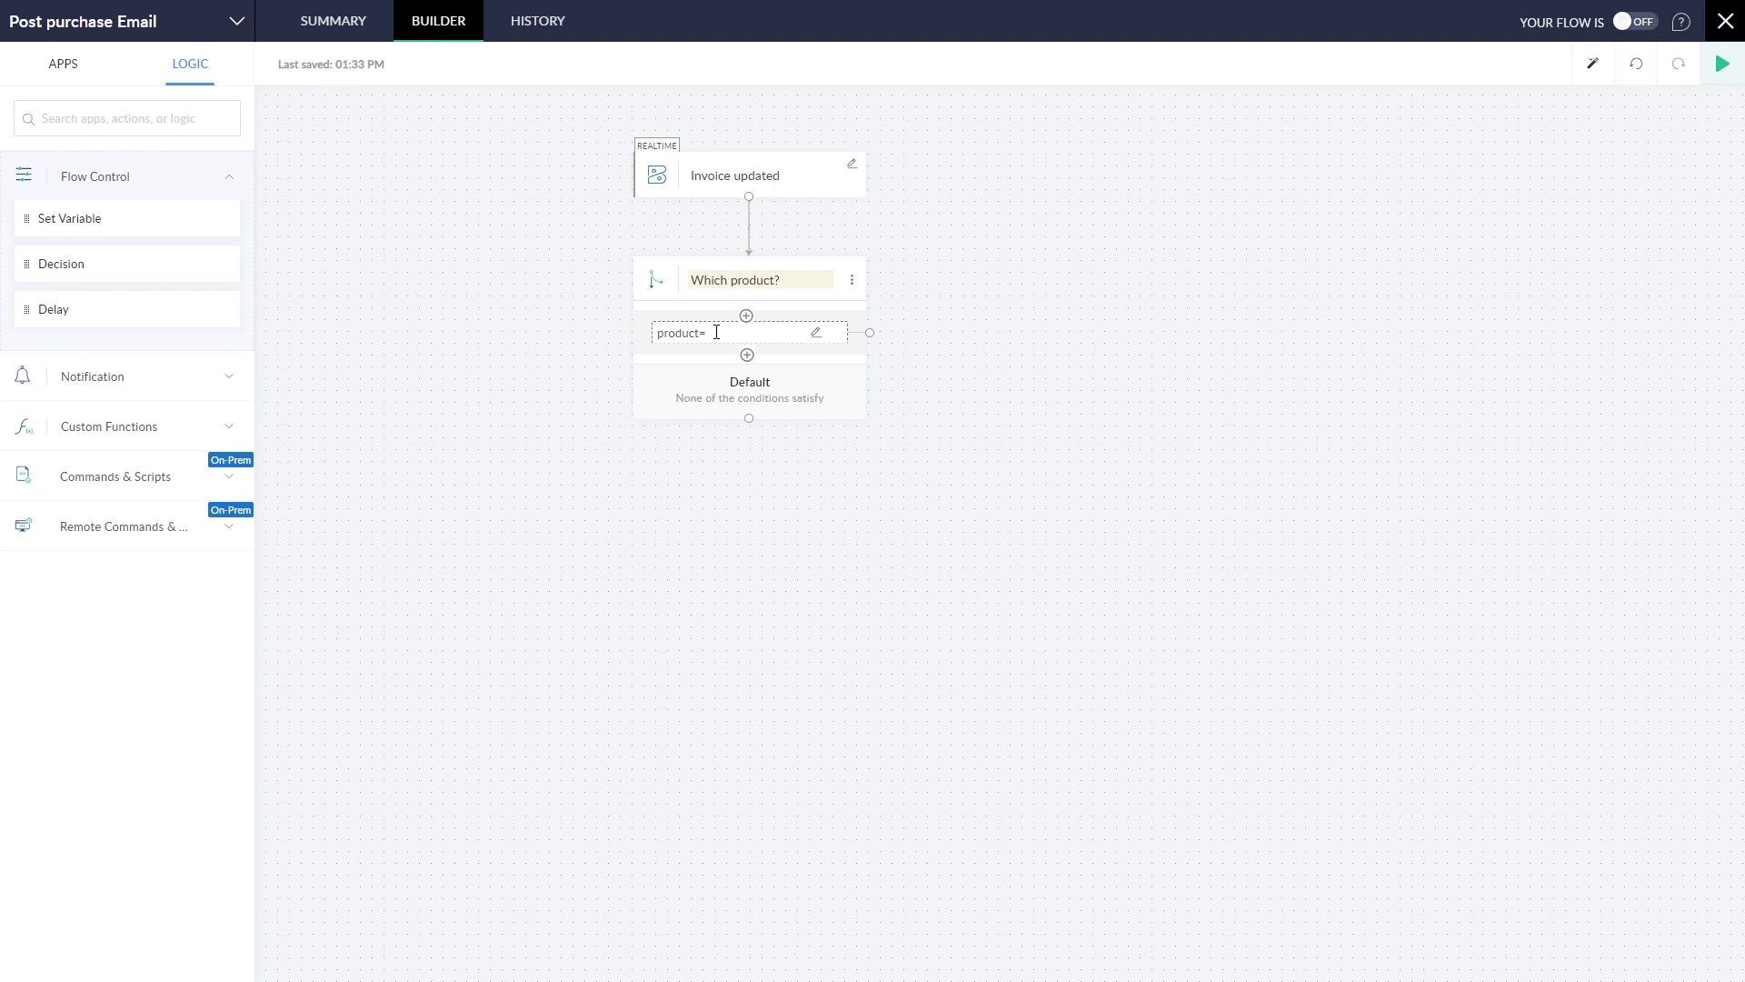
pyautogui.write('test product')
pyautogui.moveTo(869, 332)
pyautogui.mouseDown()
pyautogui.moveTo(1011, 352)
pyautogui.moveTo(1087, 414)
pyautogui.mouseUp()
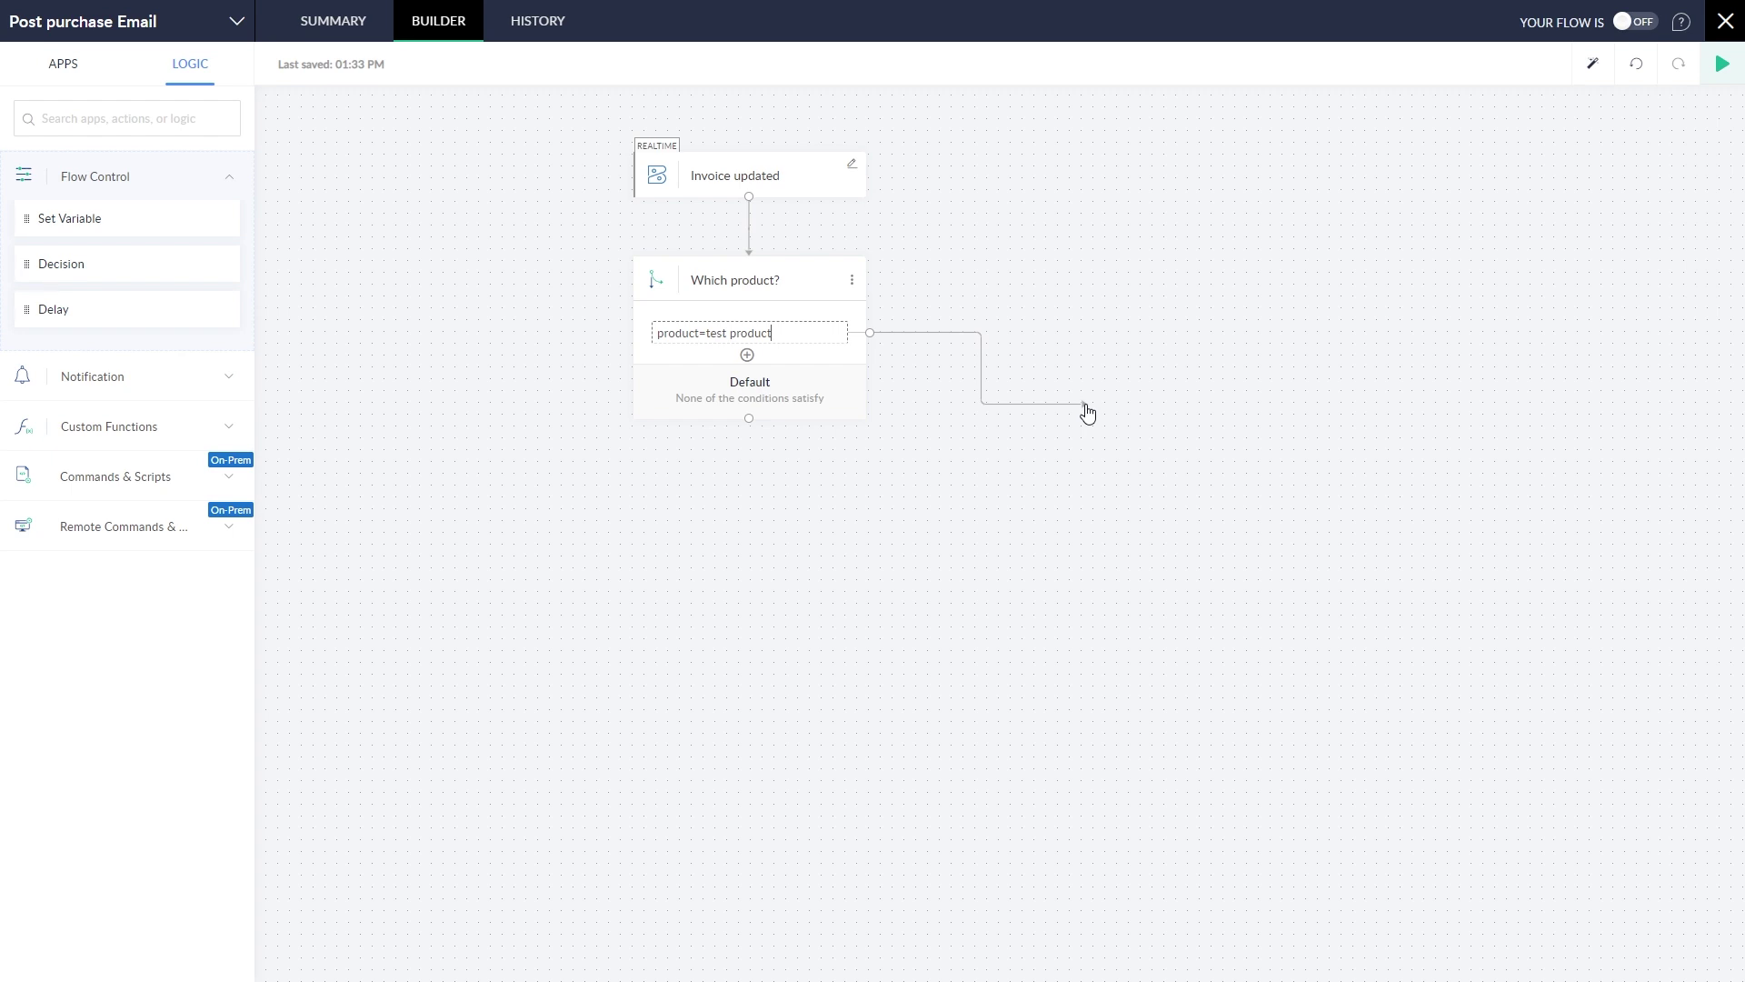
pyautogui.moveTo(1087, 413); pyautogui.dragTo(1087, 412)
pyautogui.click(747, 356)
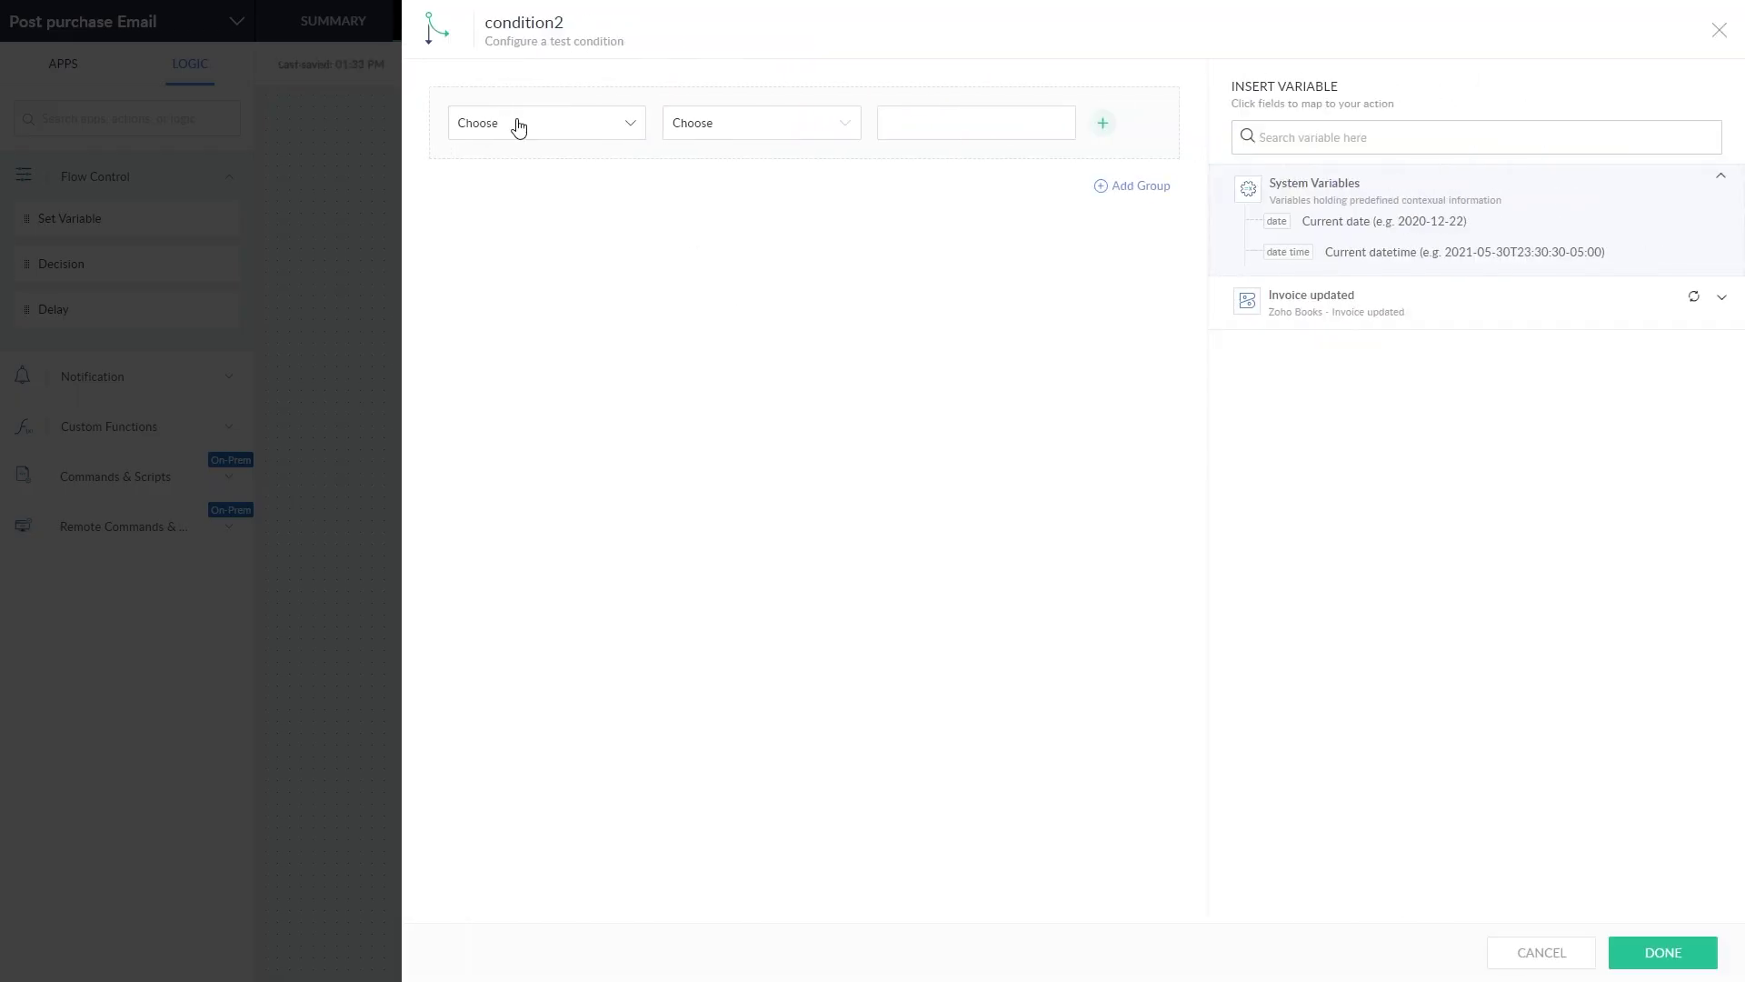
pyautogui.click(518, 124)
pyautogui.write('line')
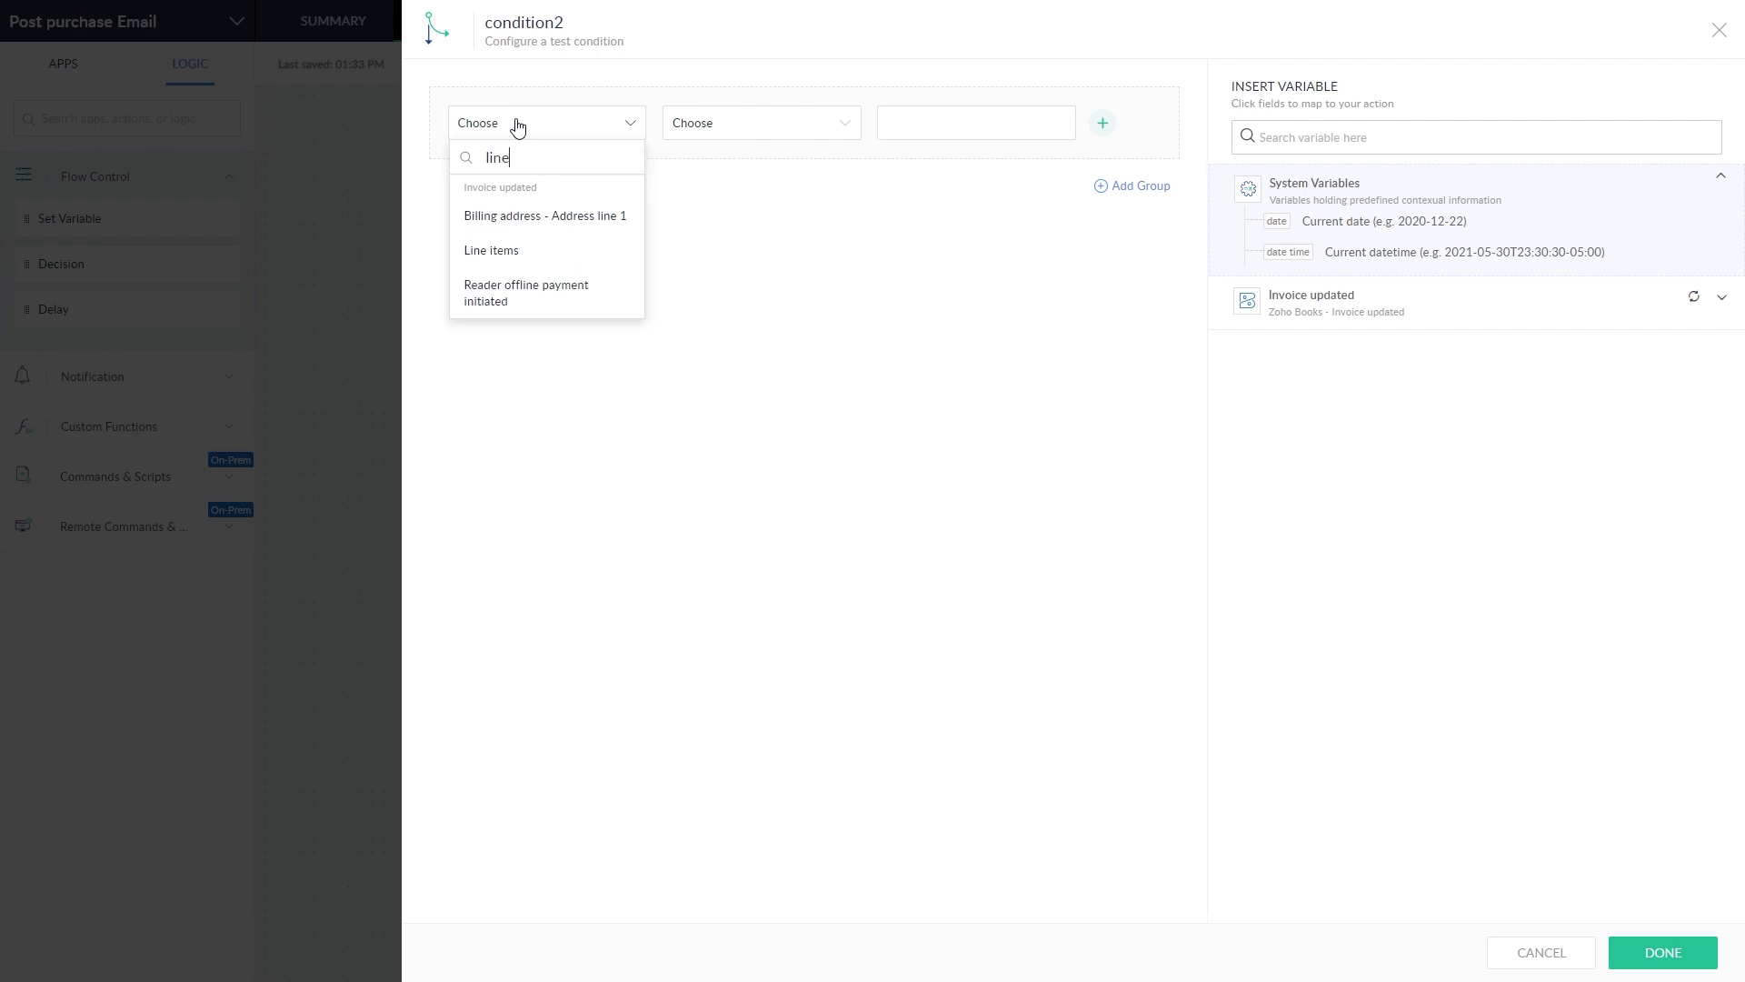
pyautogui.click(502, 255)
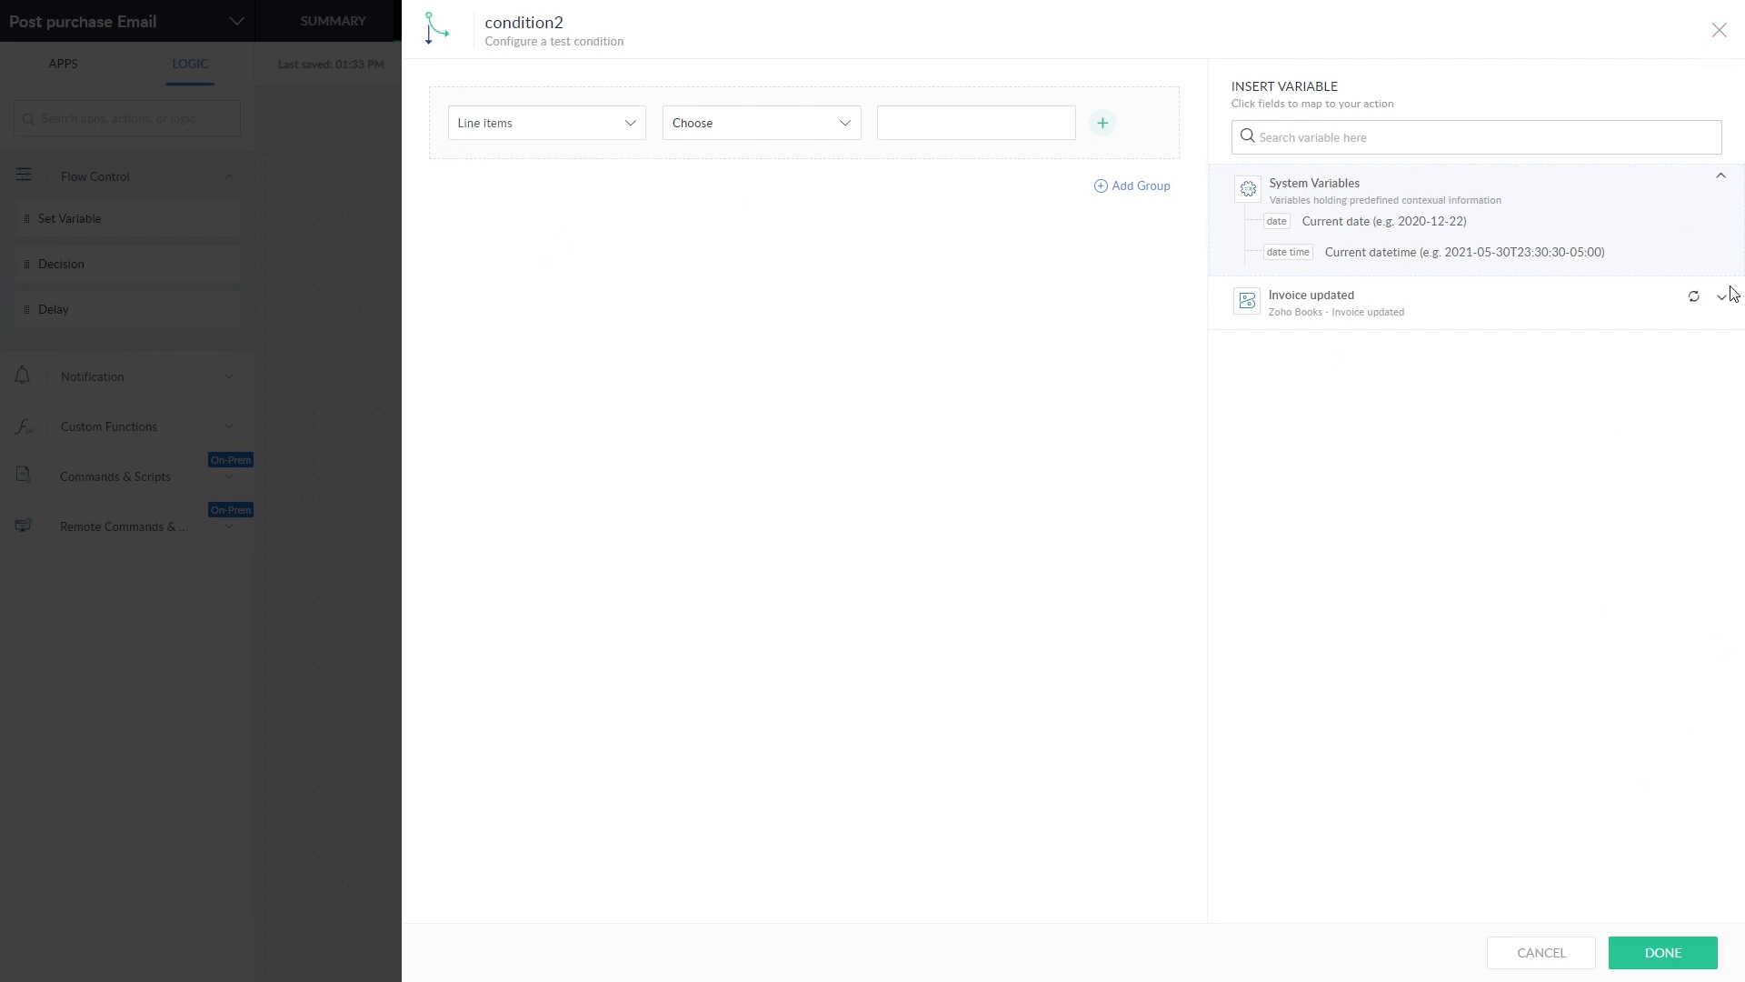
pyautogui.click(1720, 29)
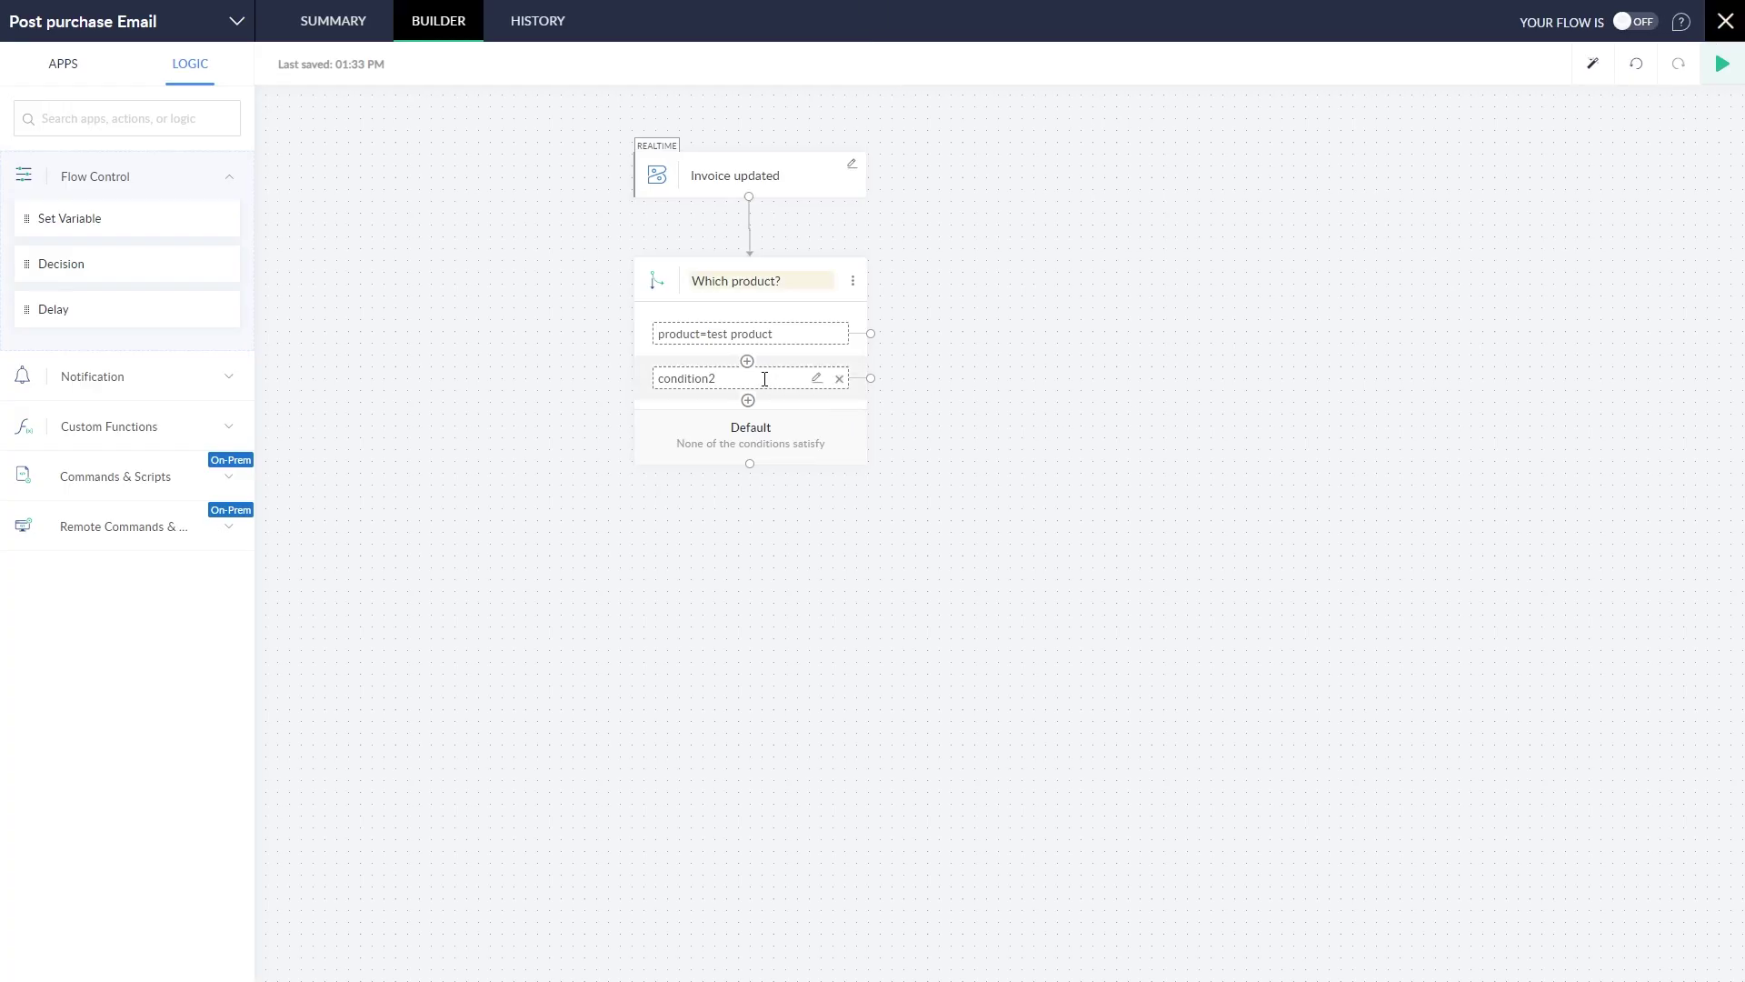
pyautogui.moveTo(872, 377)
pyautogui.mouseDown()
pyautogui.moveTo(1030, 485)
pyautogui.moveTo(1024, 512)
pyautogui.mouseUp()
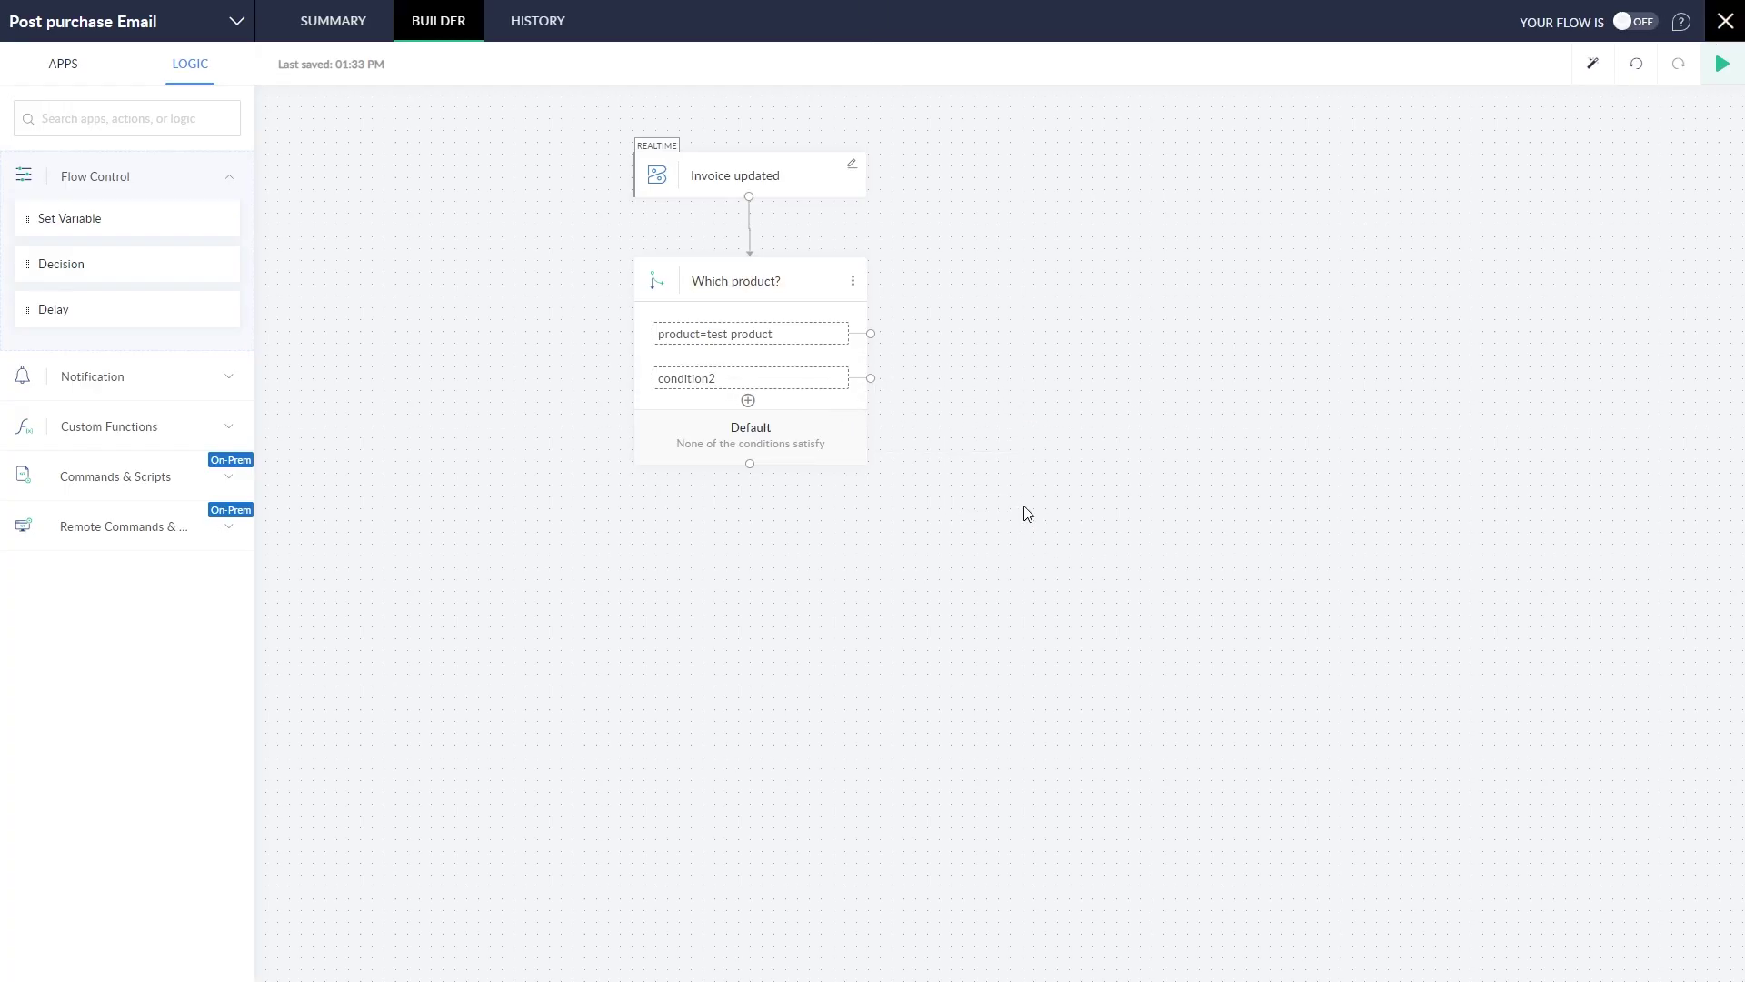
pyautogui.click(838, 378)
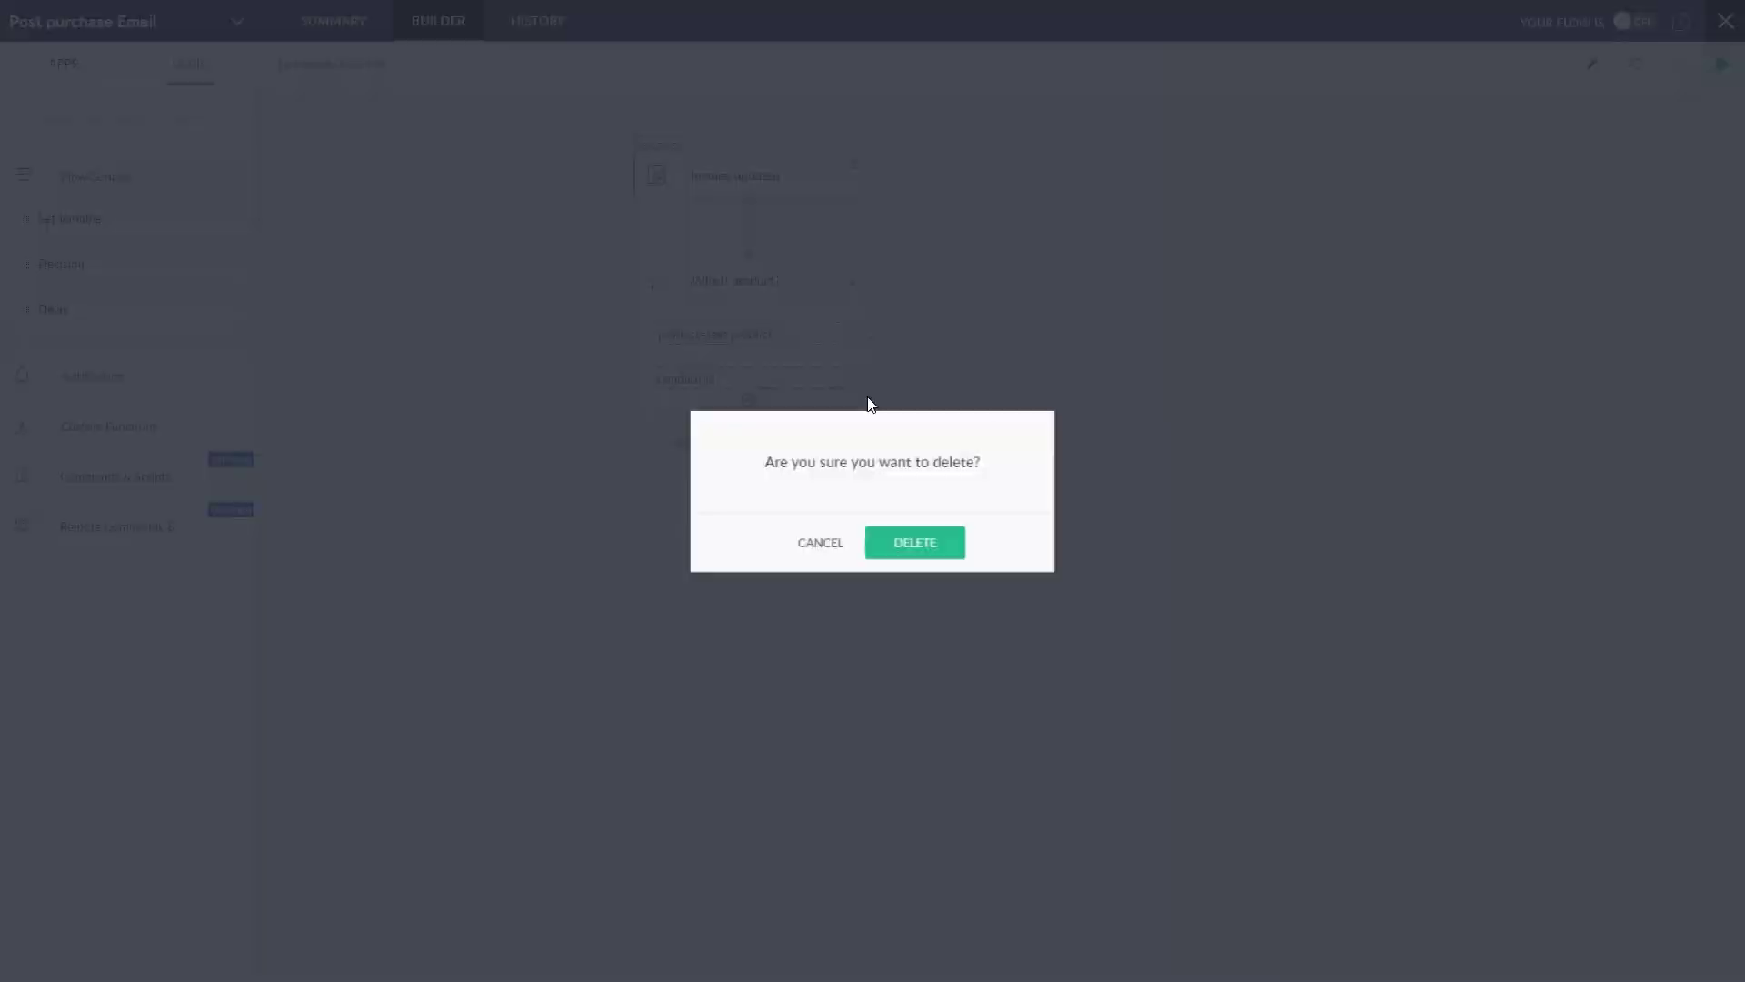
pyautogui.click(941, 544)
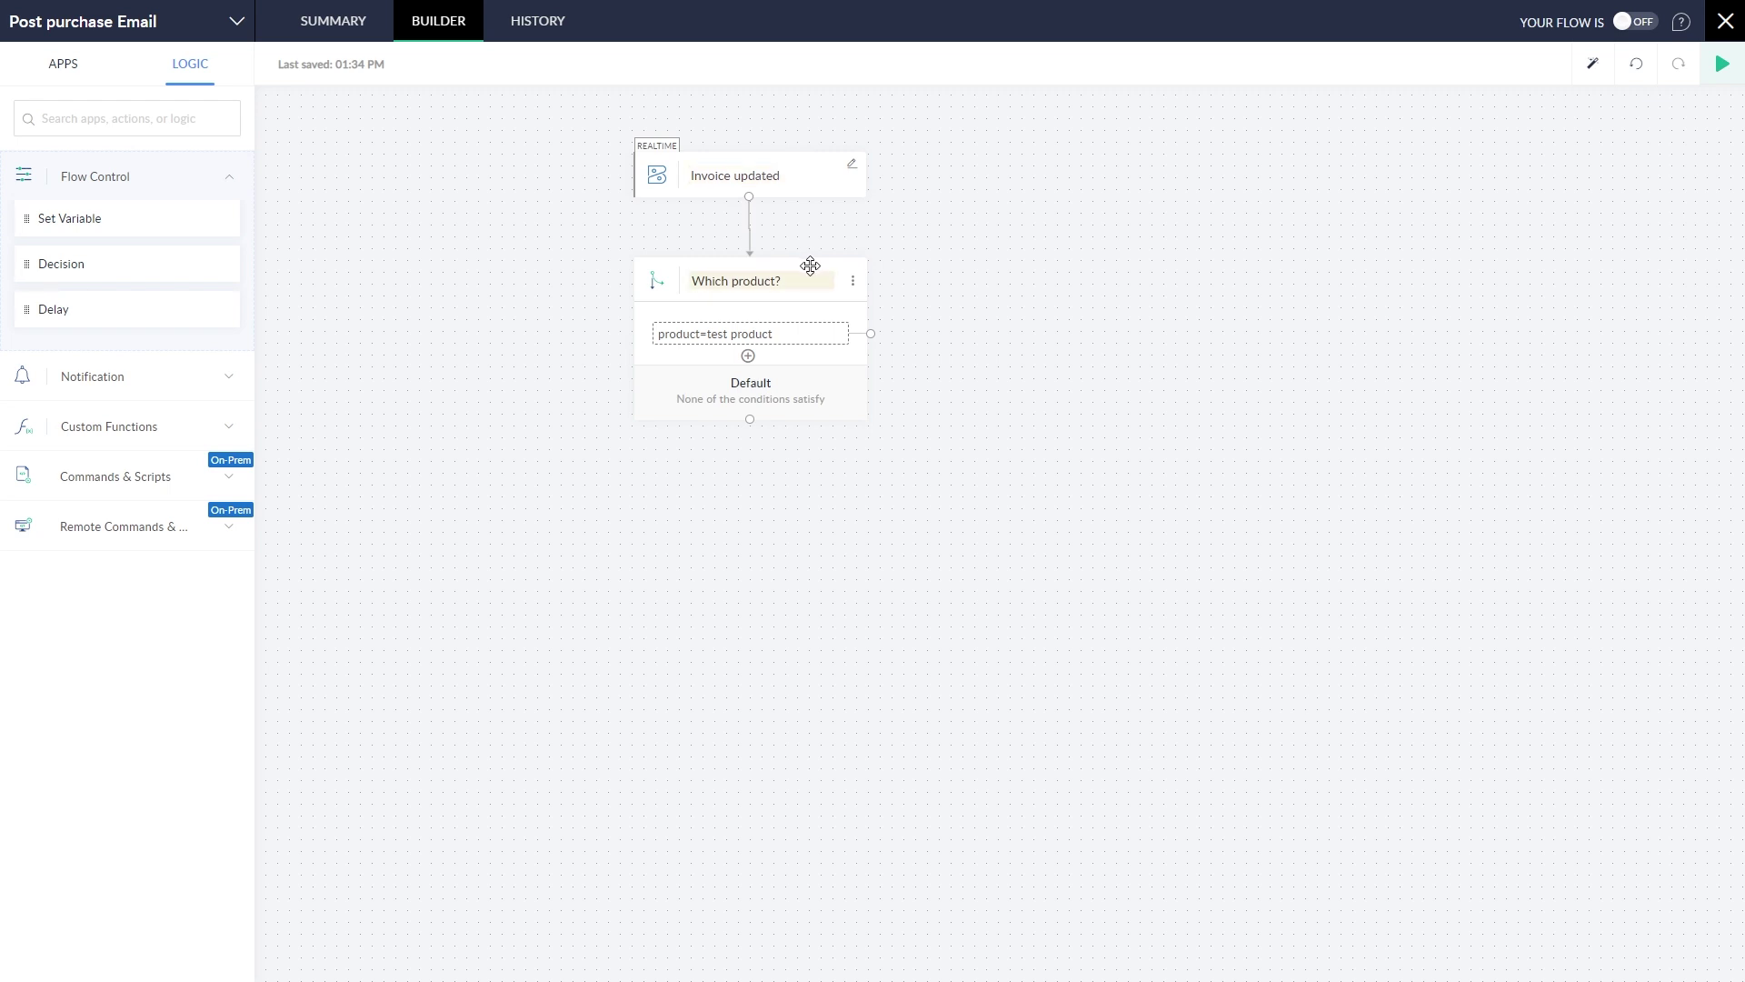
pyautogui.moveTo(749, 333)
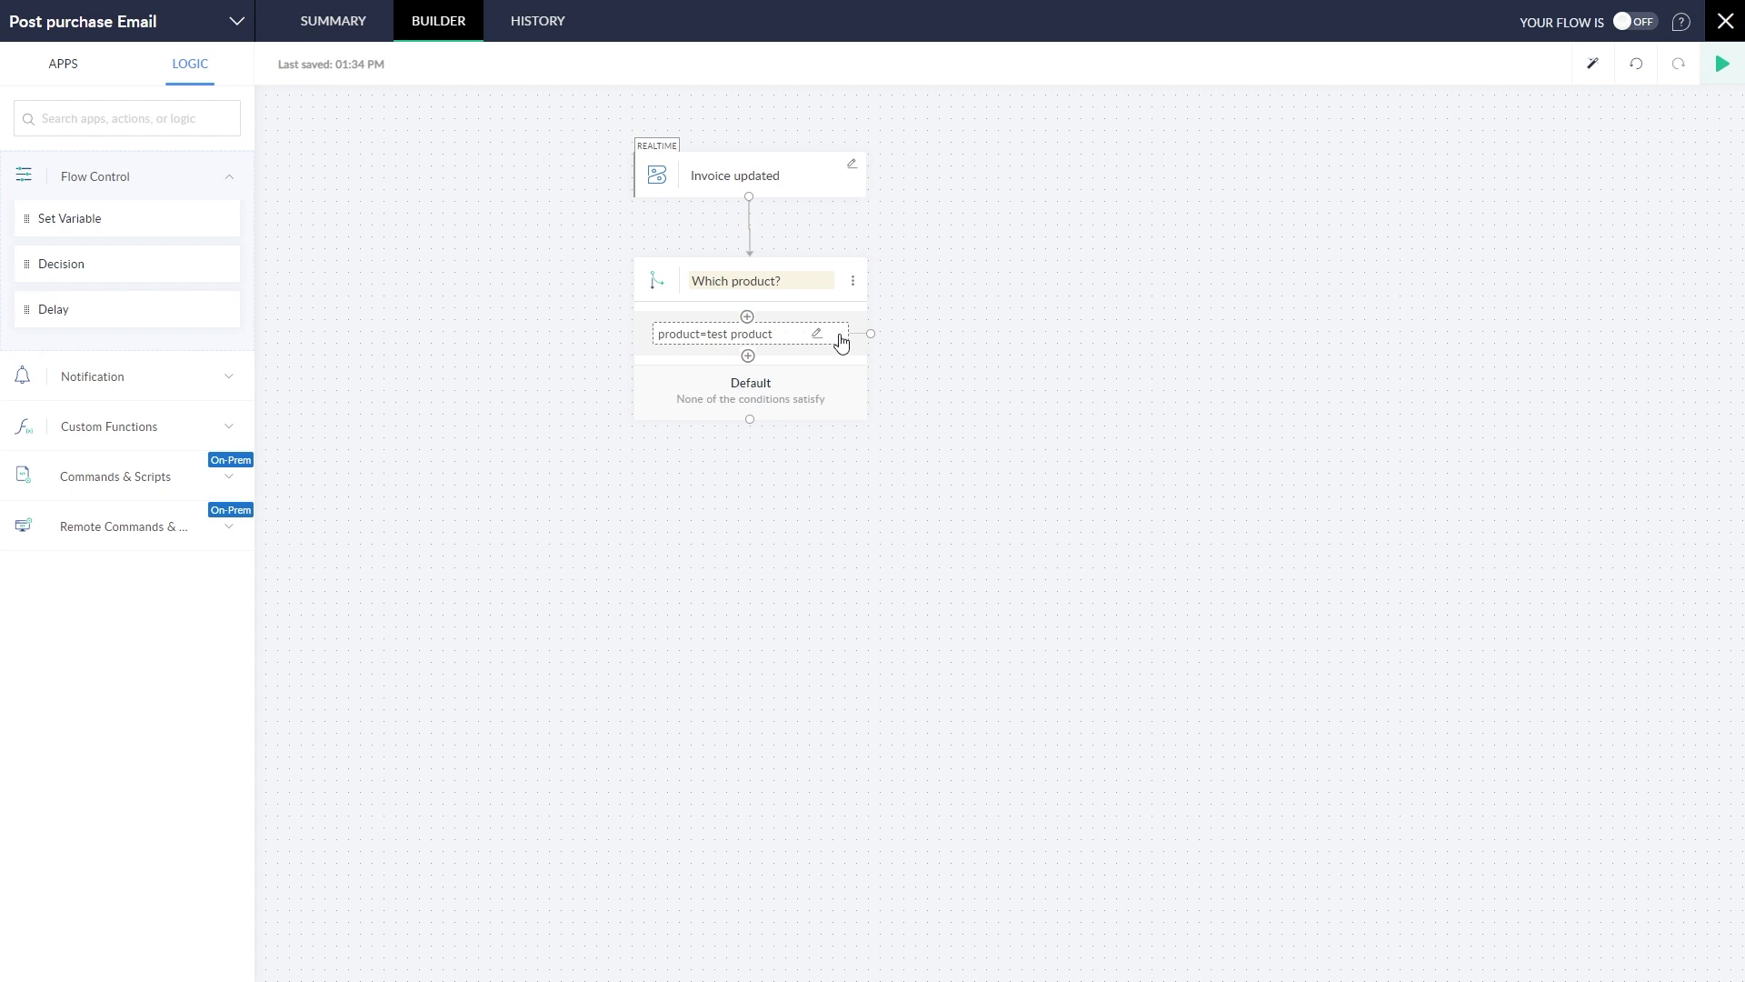
# - Drop Zoho Campaigns' 'Add or update contact' action onto the product=test product branch
pyautogui.click(869, 333)
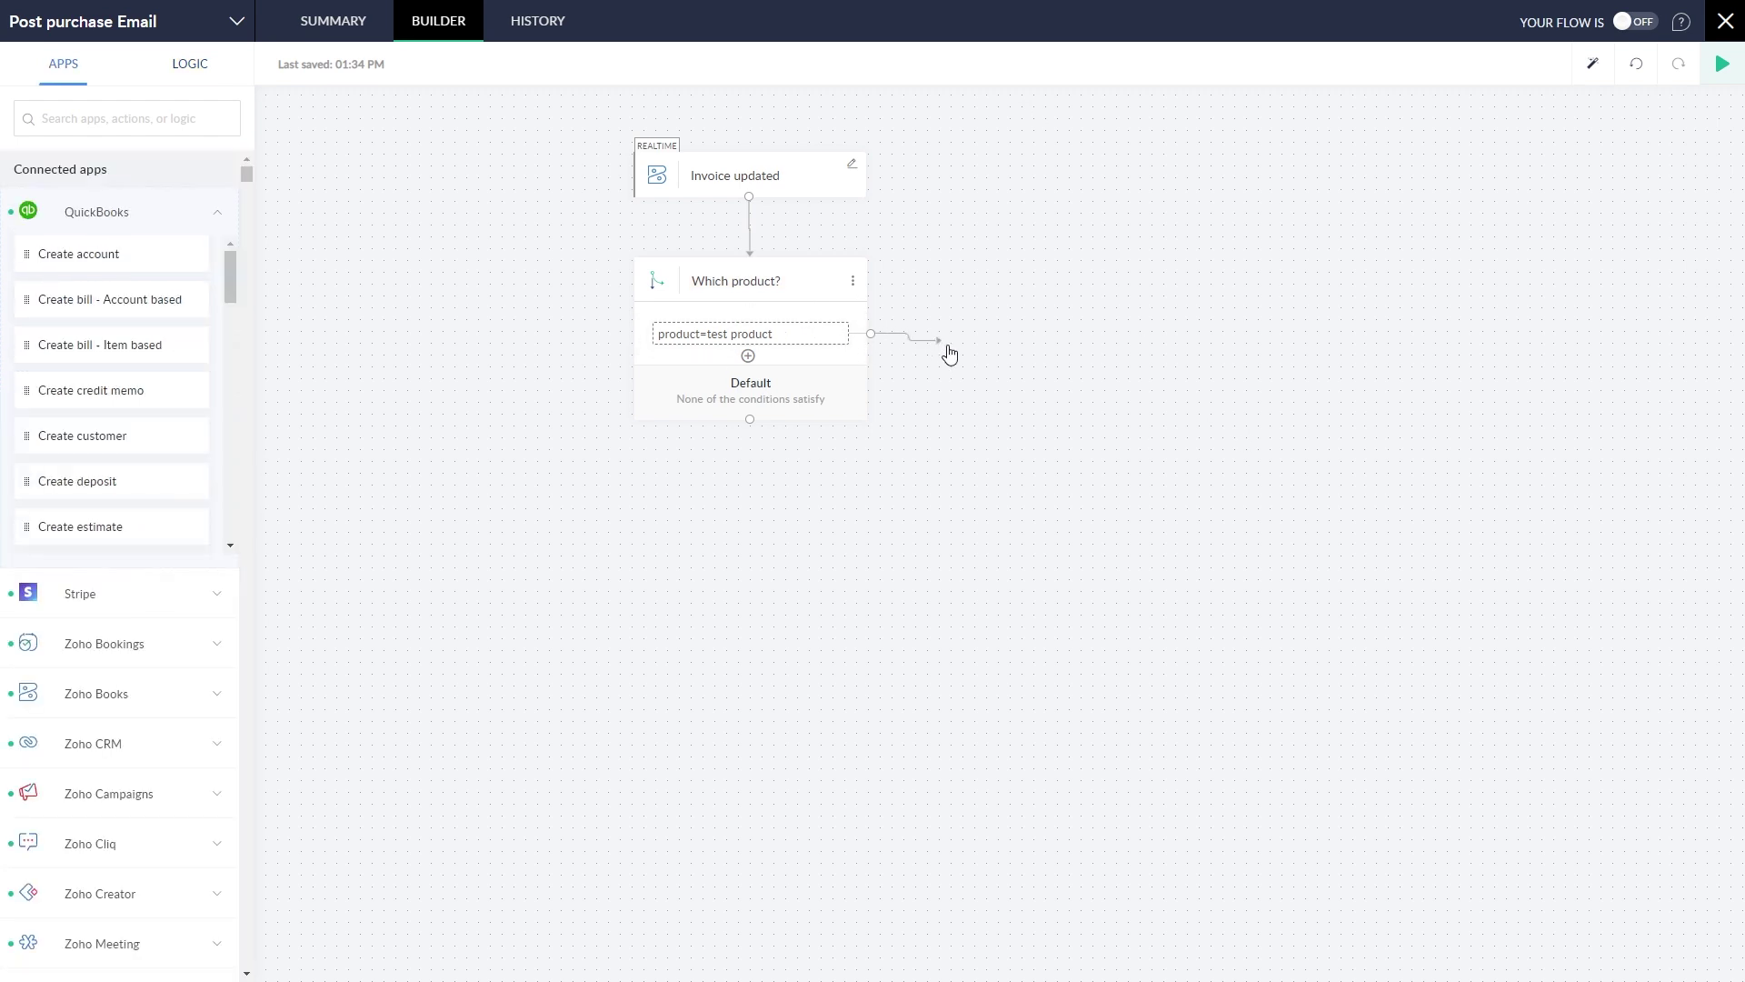
pyautogui.moveTo(870, 324); pyautogui.dragTo(960, 363)
pyautogui.click(169, 802)
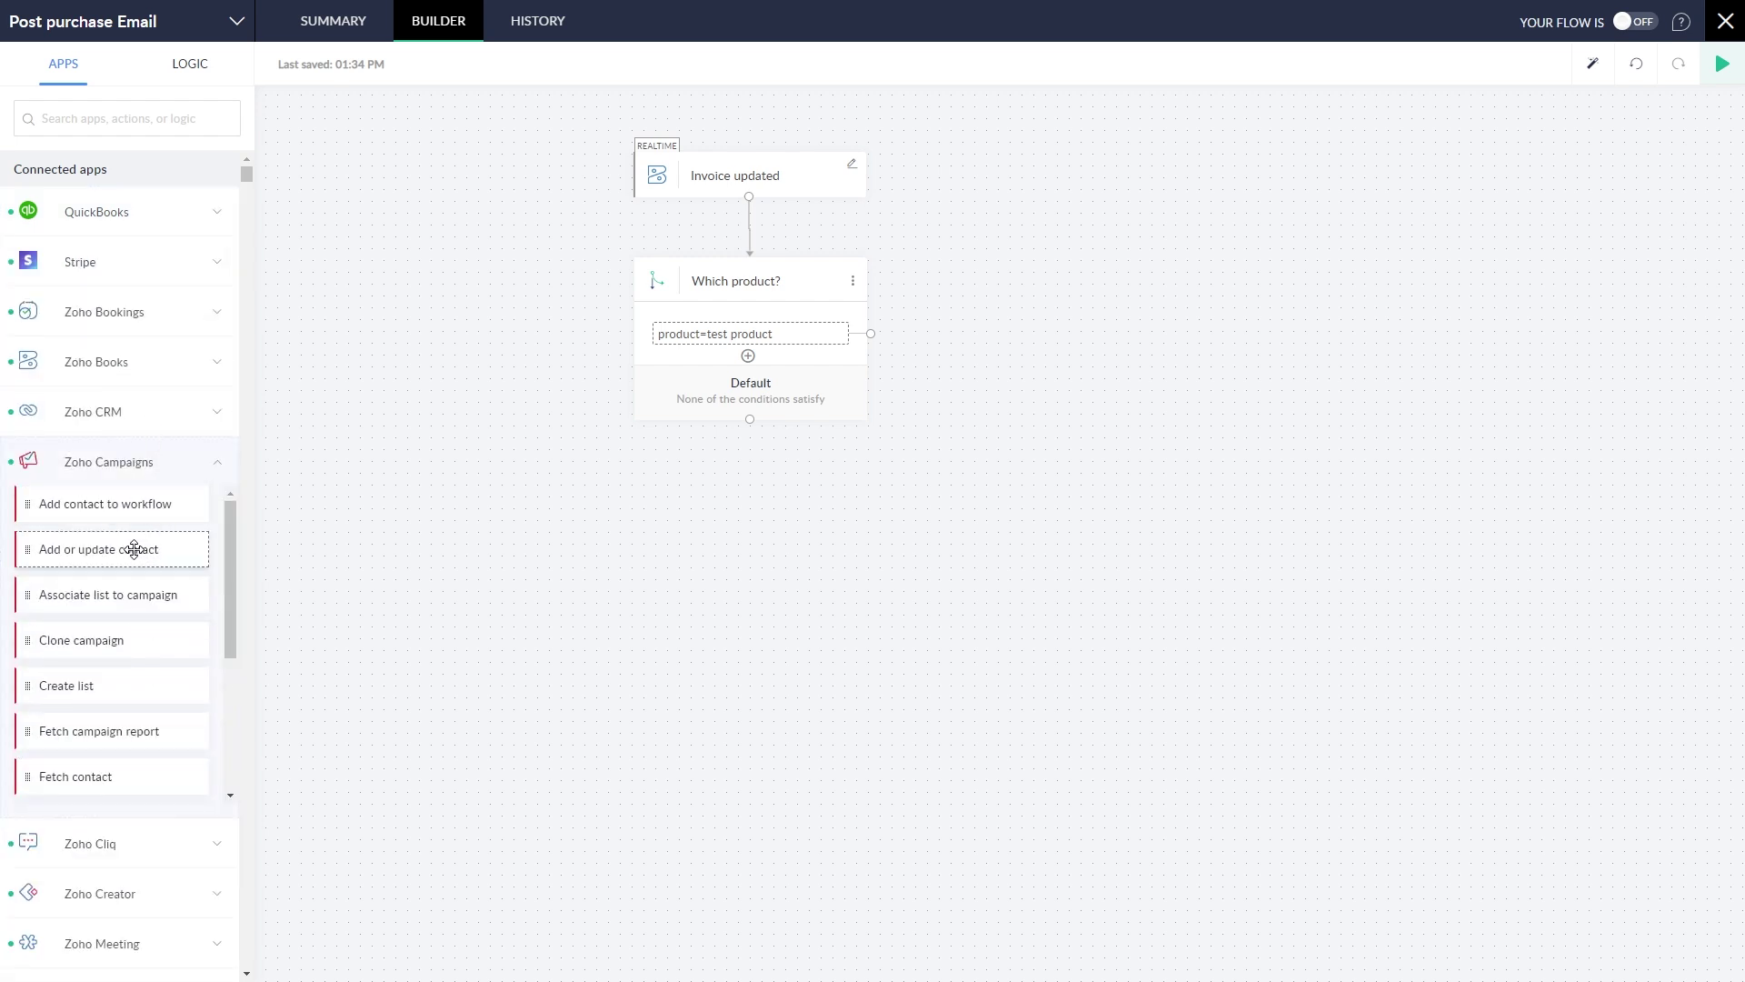
pyautogui.moveTo(137, 550); pyautogui.dragTo(1074, 390)
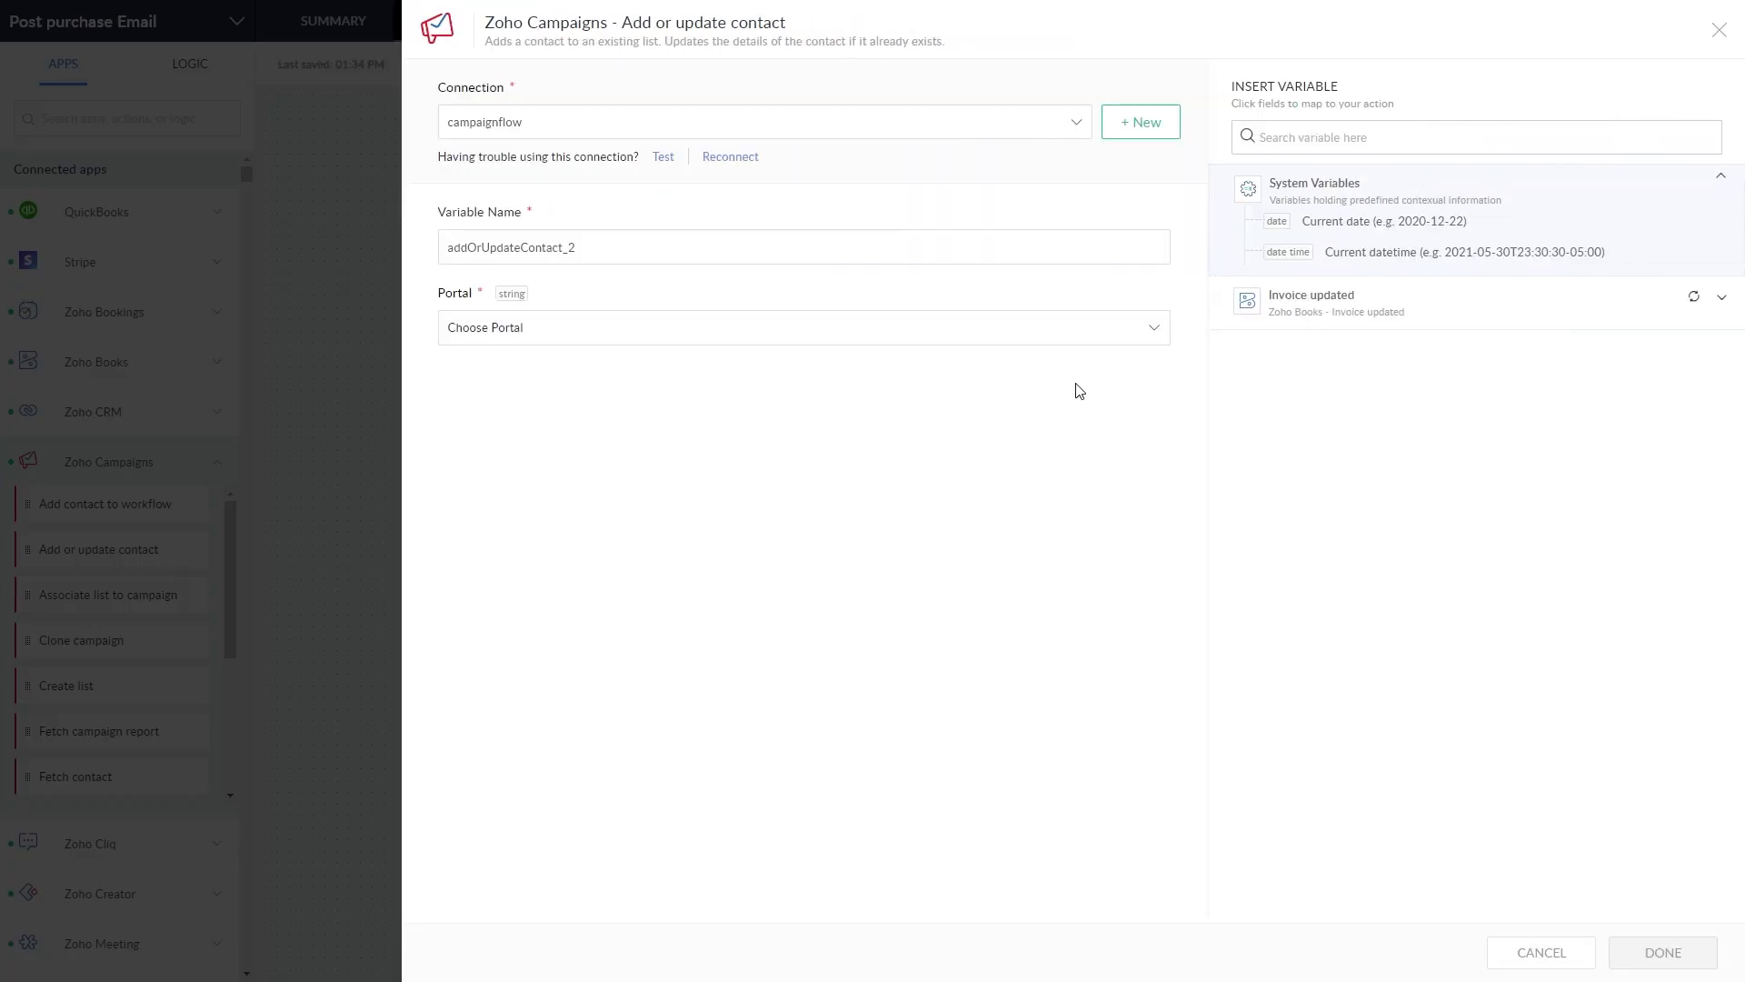
# - Choose the beckmanncollaborative portal and a workspace for the contact action
pyautogui.click(1023, 346)
pyautogui.click(744, 380)
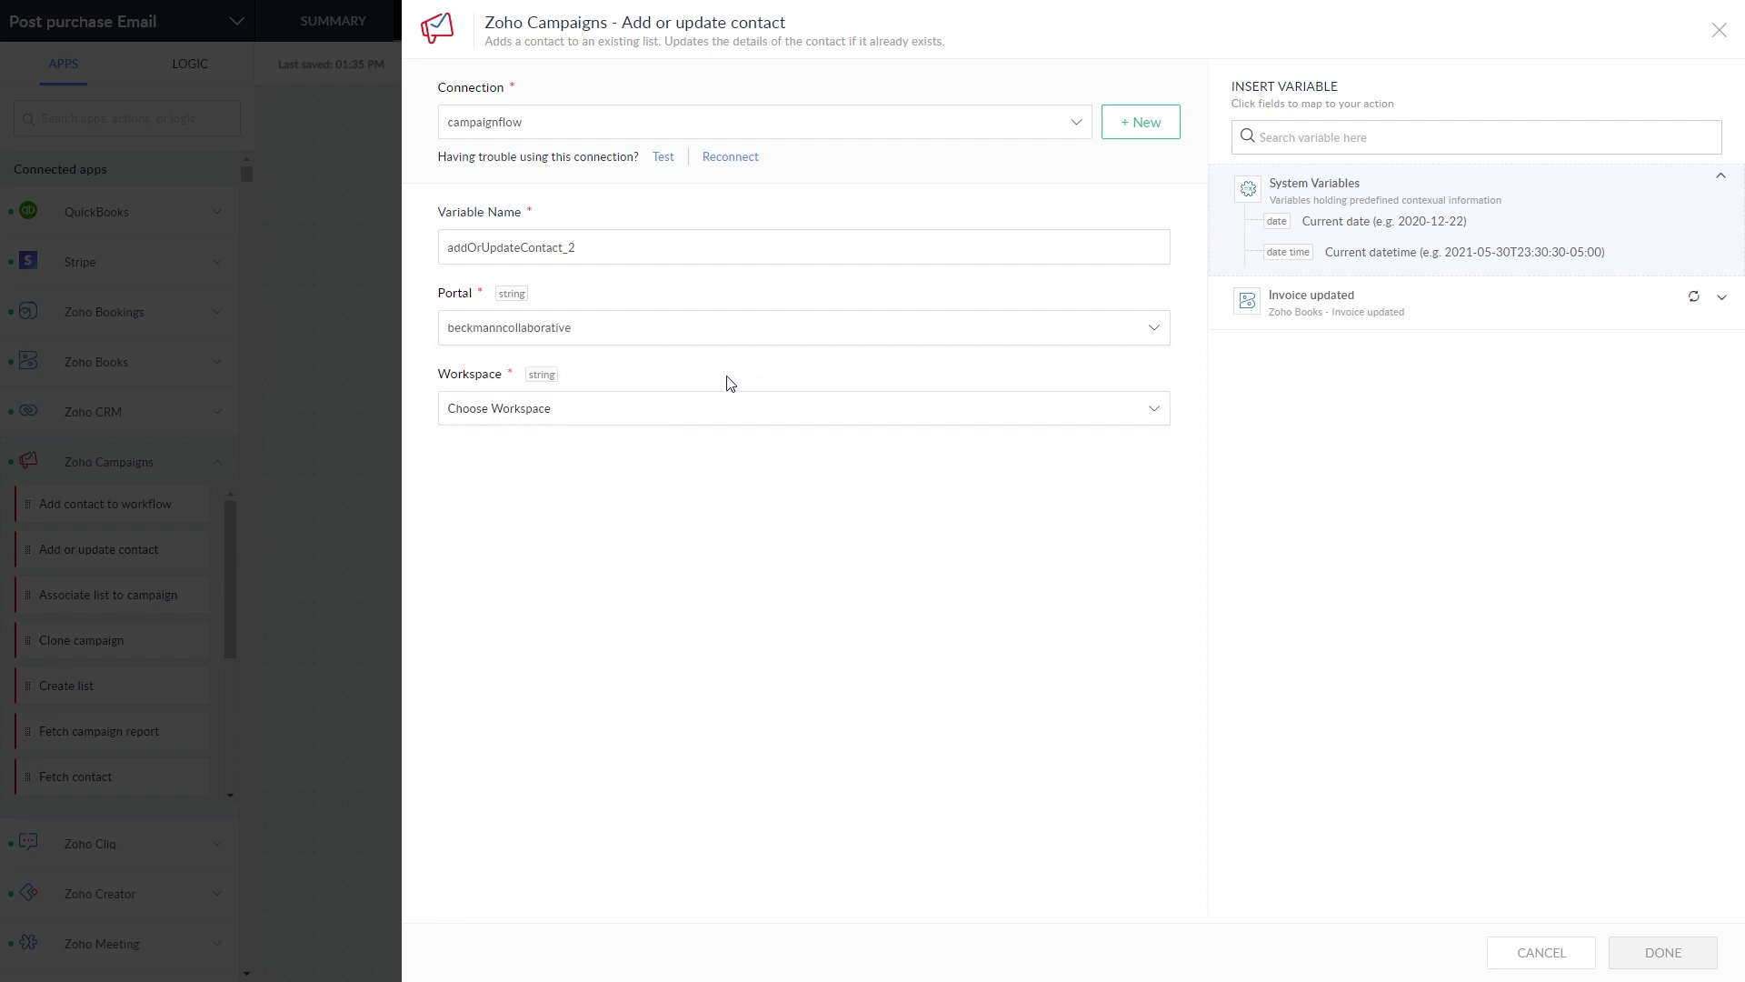
pyautogui.click(603, 412)
pyautogui.click(561, 447)
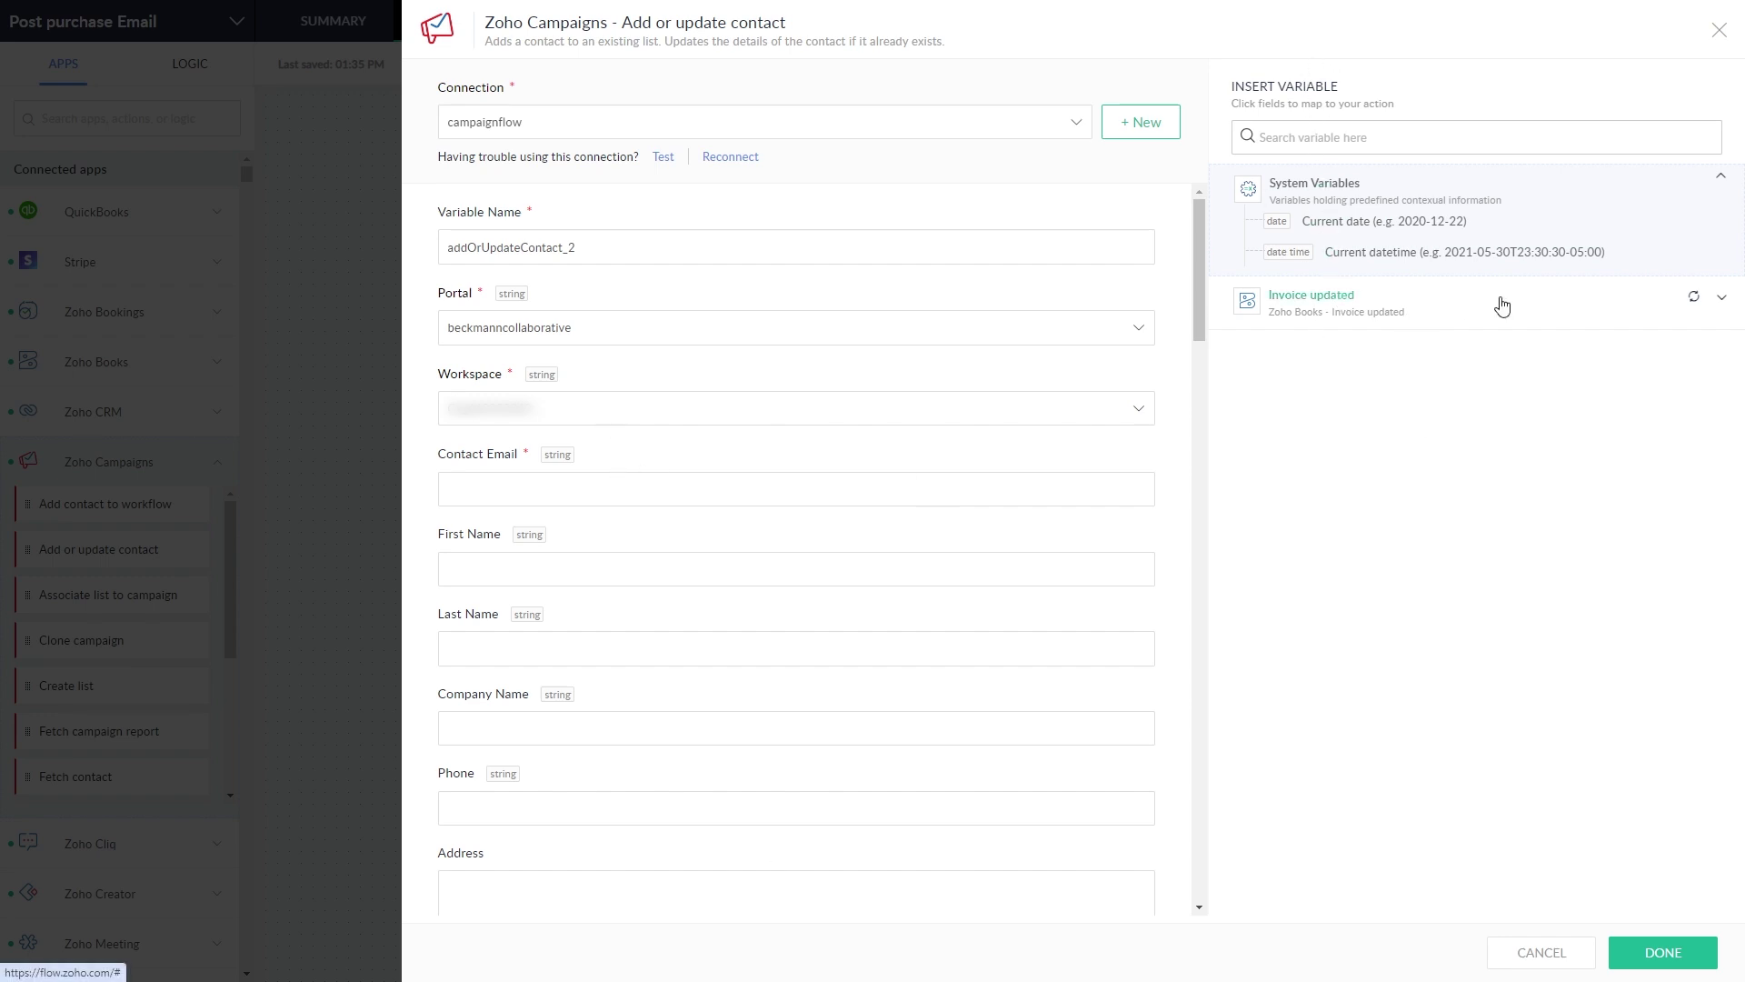
# - Map Contact Email to the Invoice updated trigger's Email address variable
pyautogui.click(1727, 299)
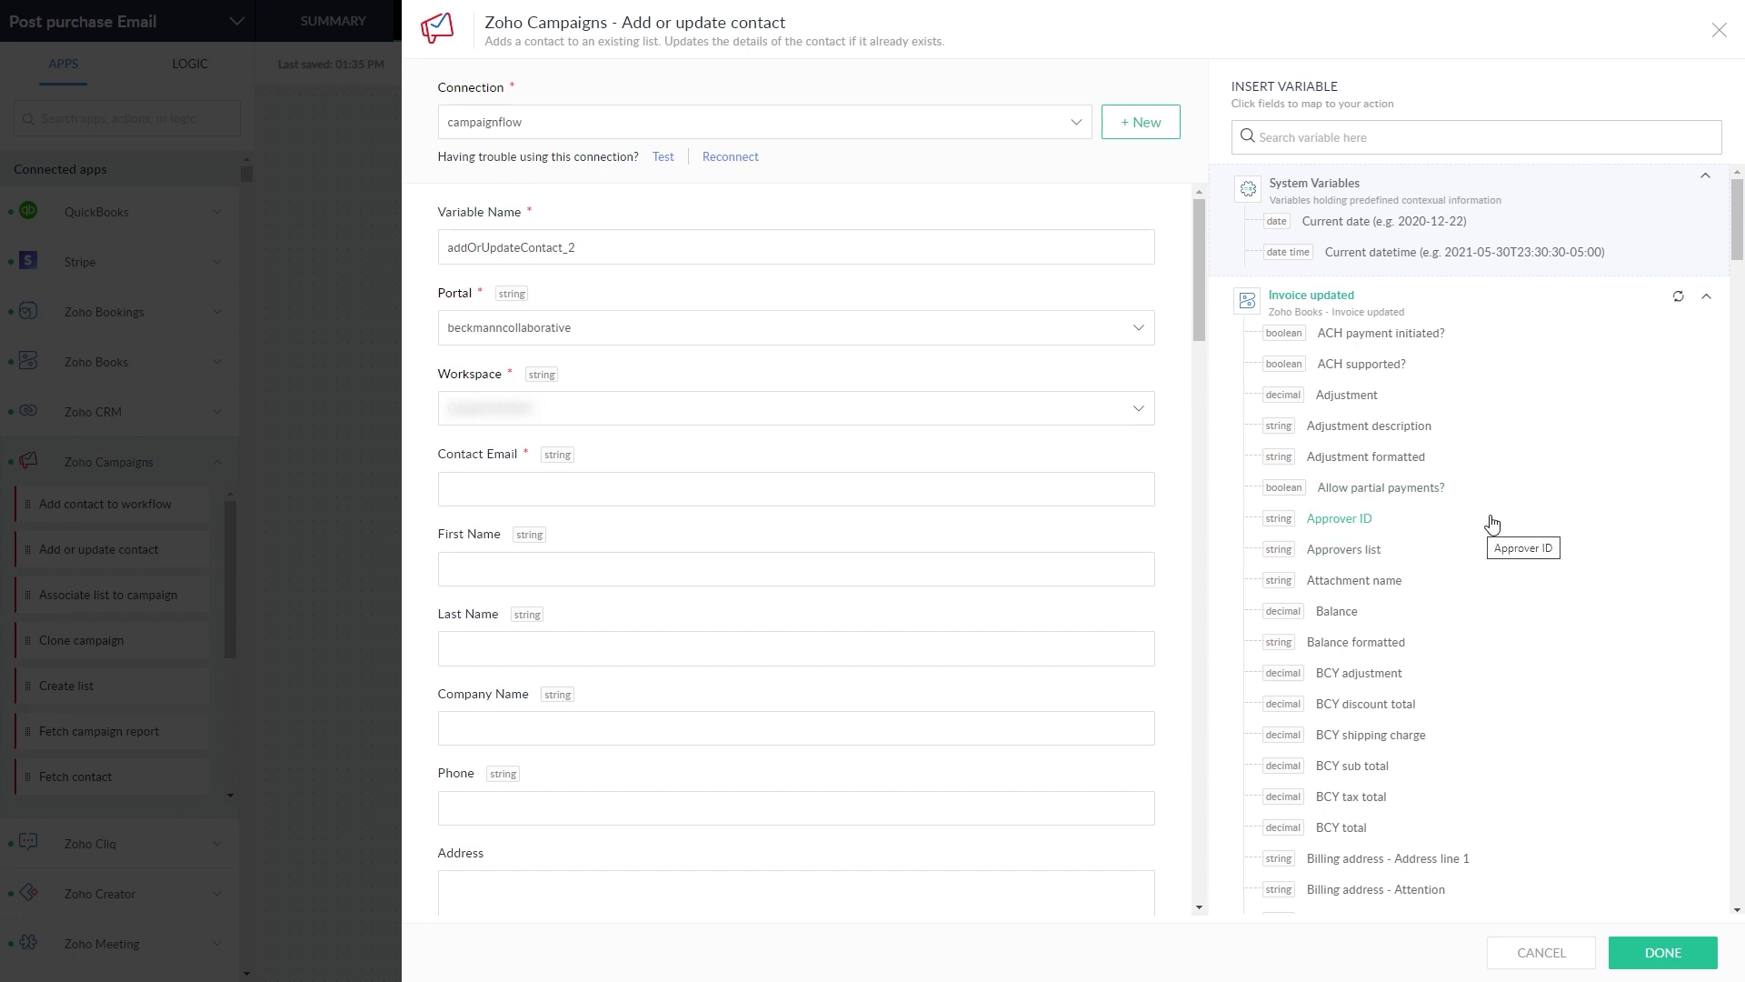
pyautogui.scroll(-3, 1498, 523)
pyautogui.scroll(-4, 1497, 524)
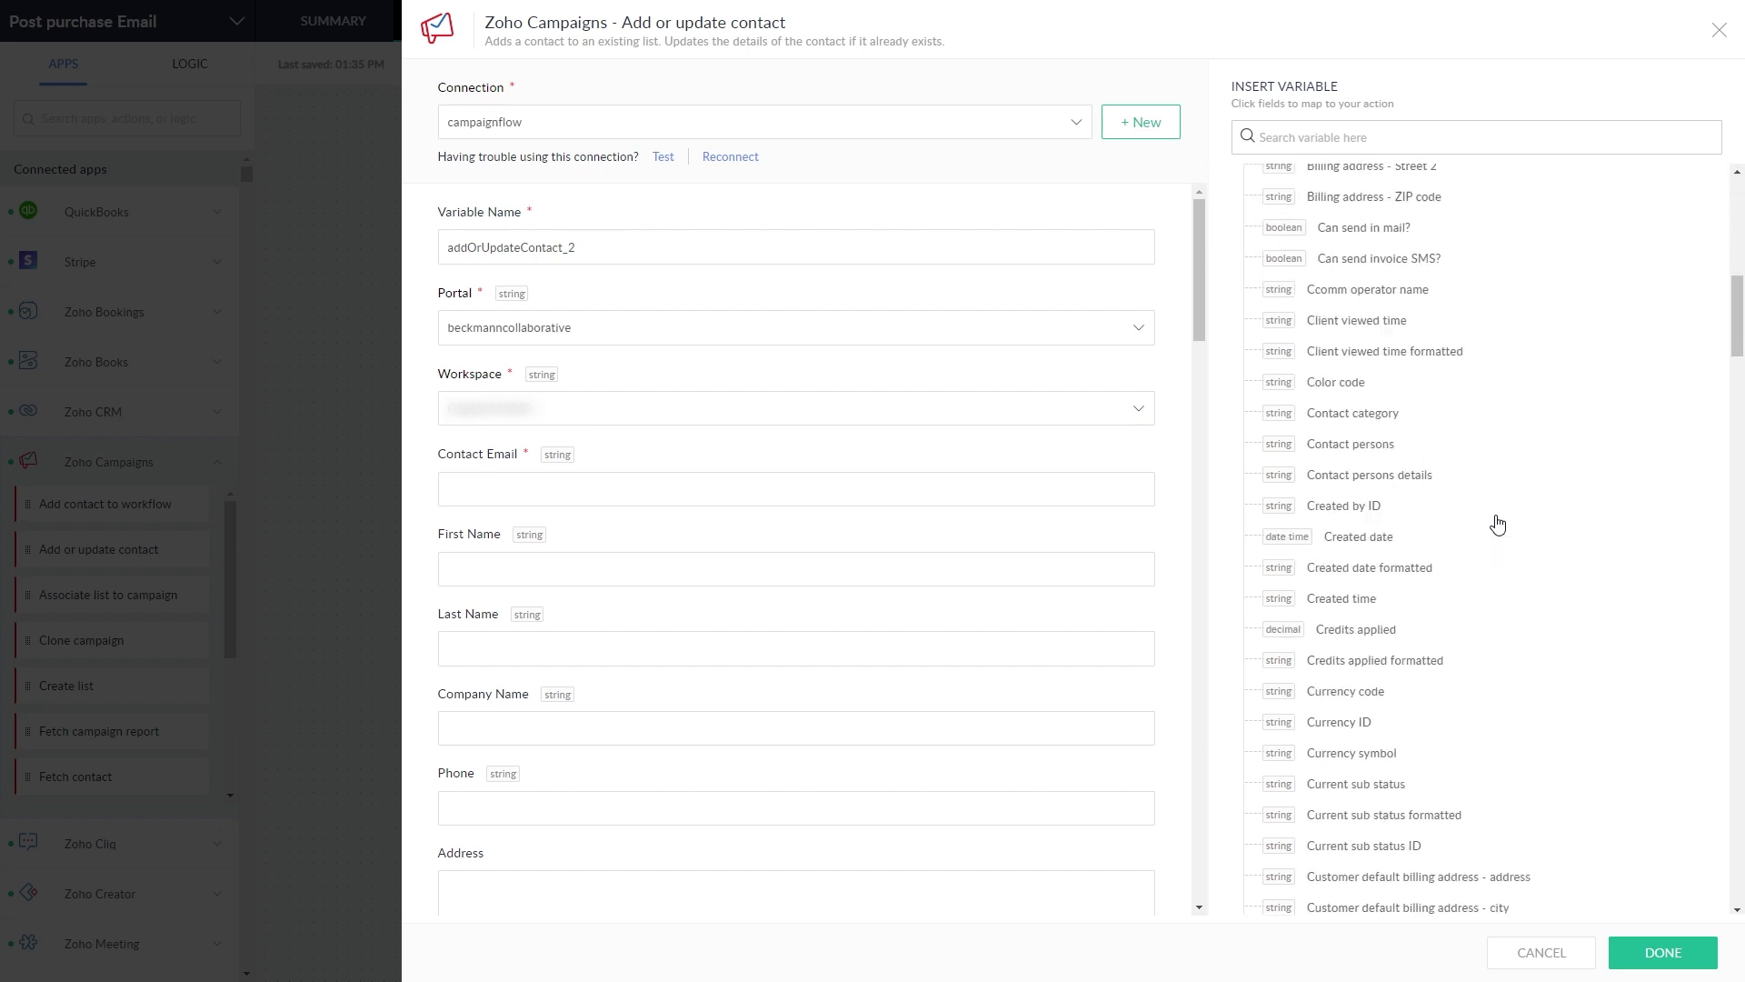
pyautogui.scroll(-2, 1498, 524)
pyautogui.scroll(-3, 1497, 524)
pyautogui.scroll(-3, 1497, 524)
pyautogui.scroll(-3, 1492, 522)
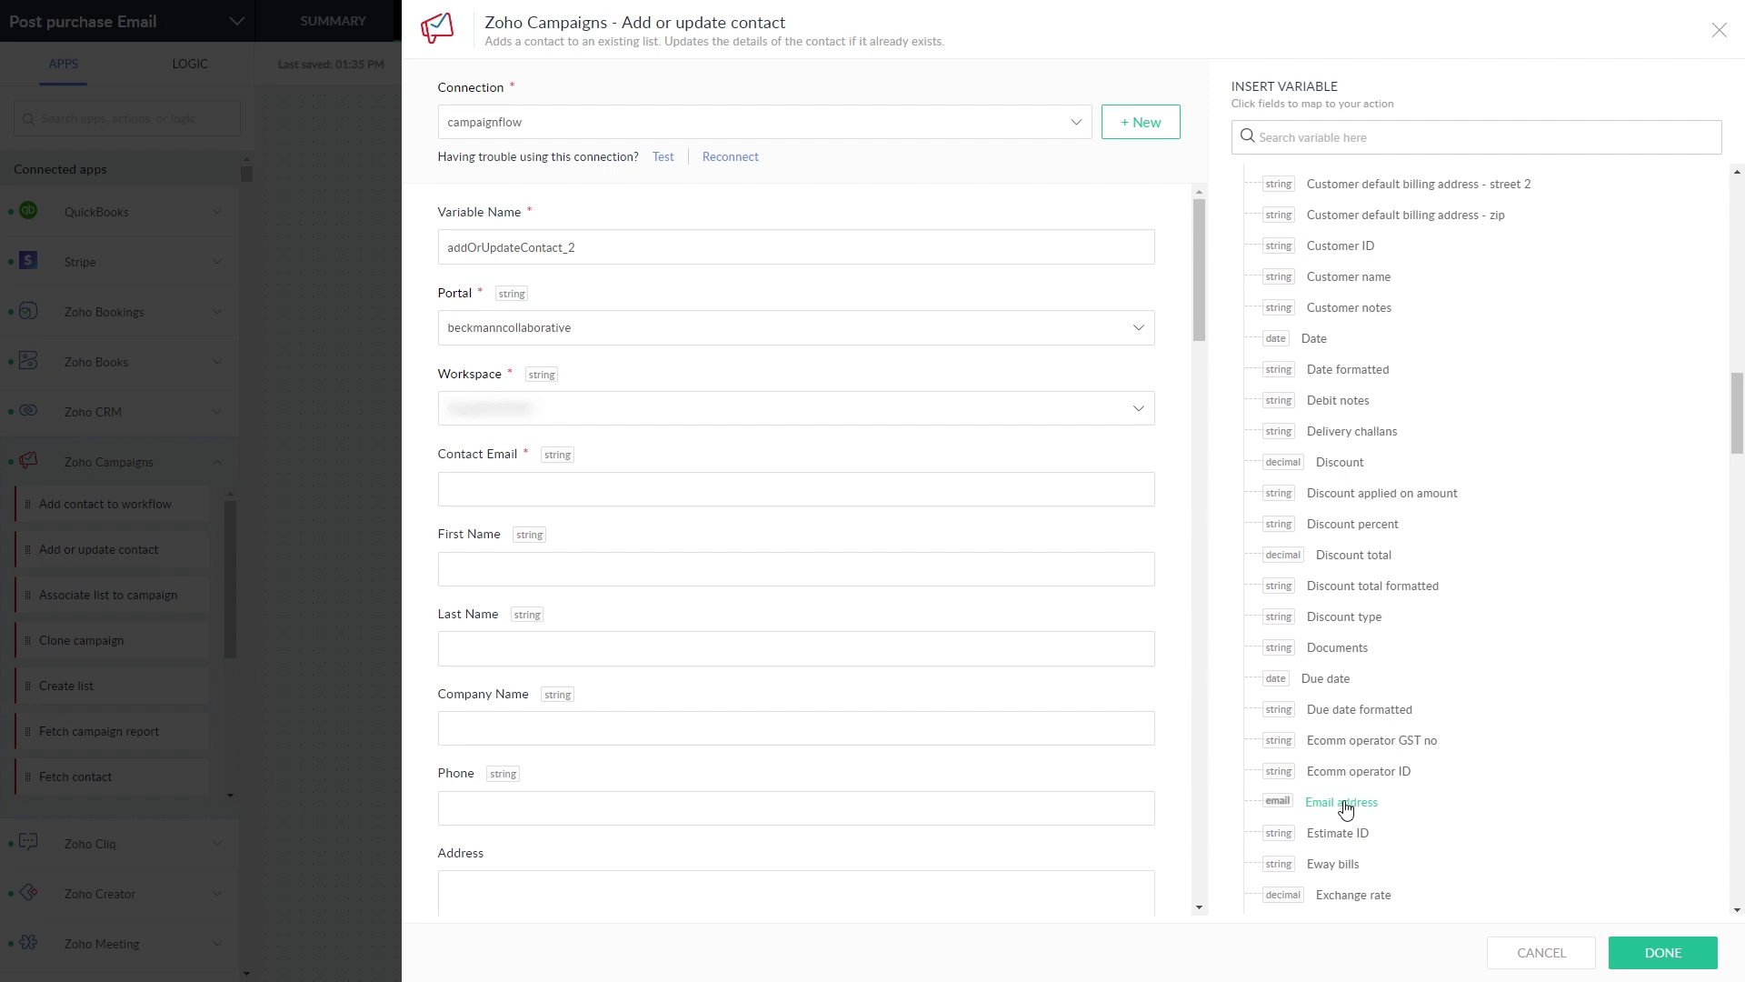
pyautogui.click(469, 490)
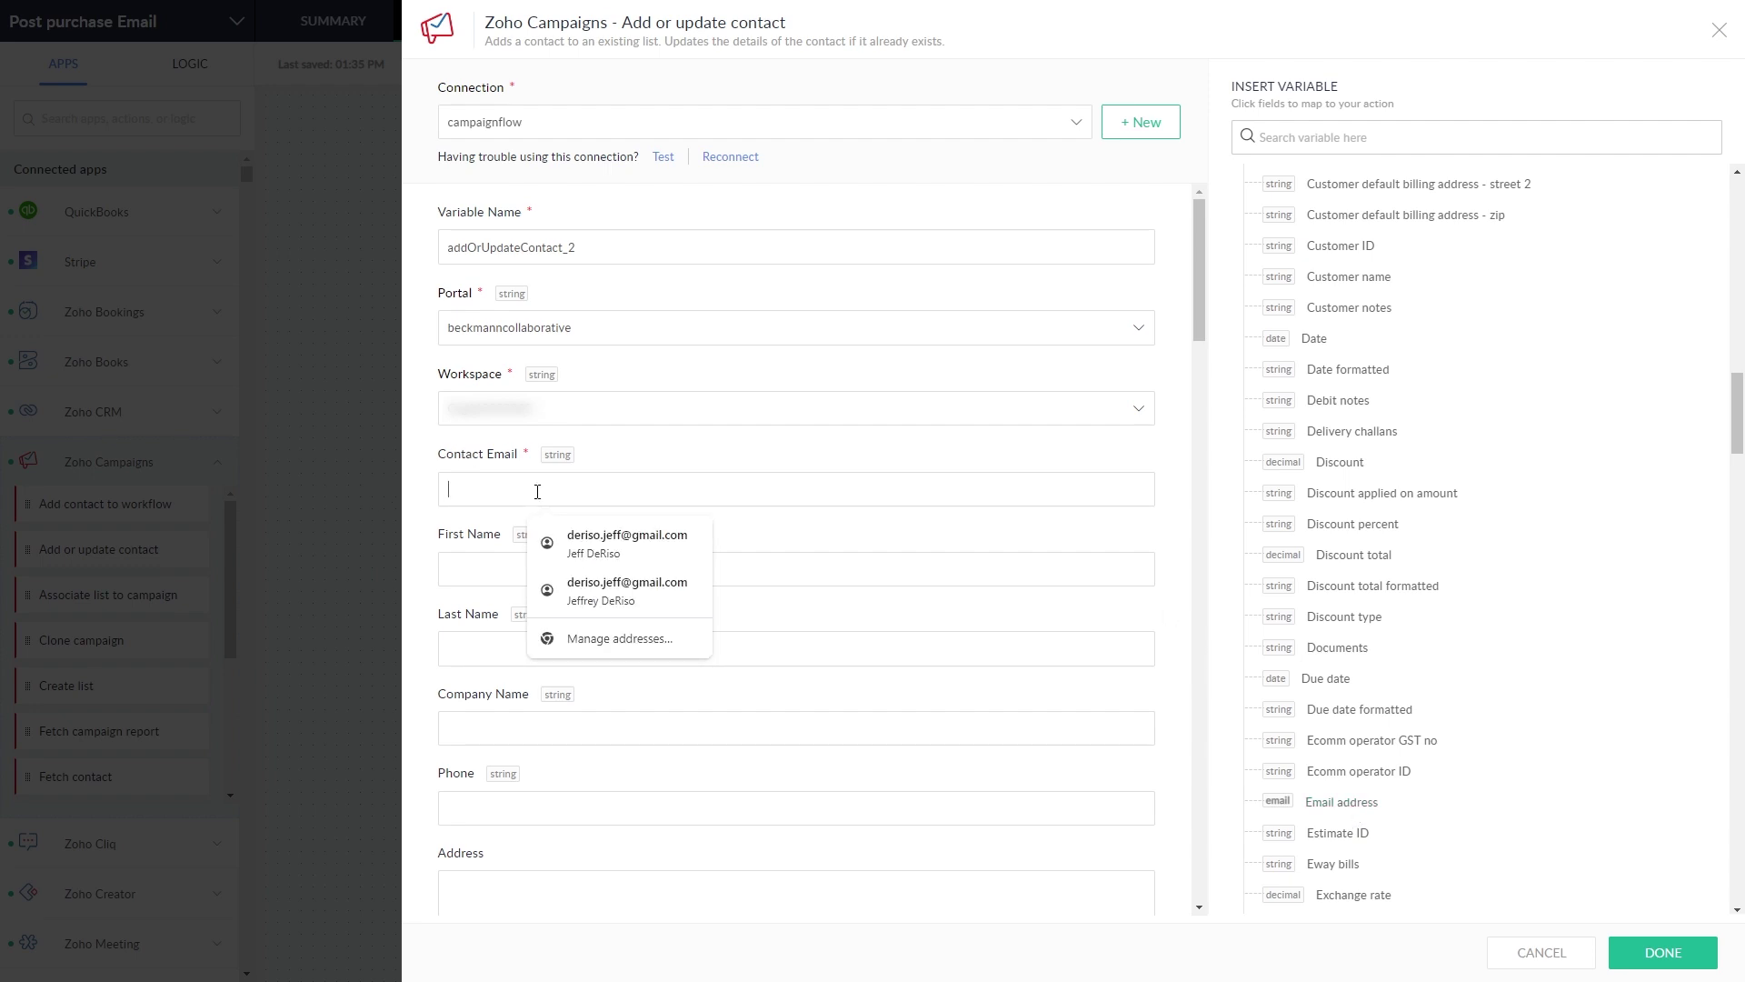
pyautogui.click(1342, 803)
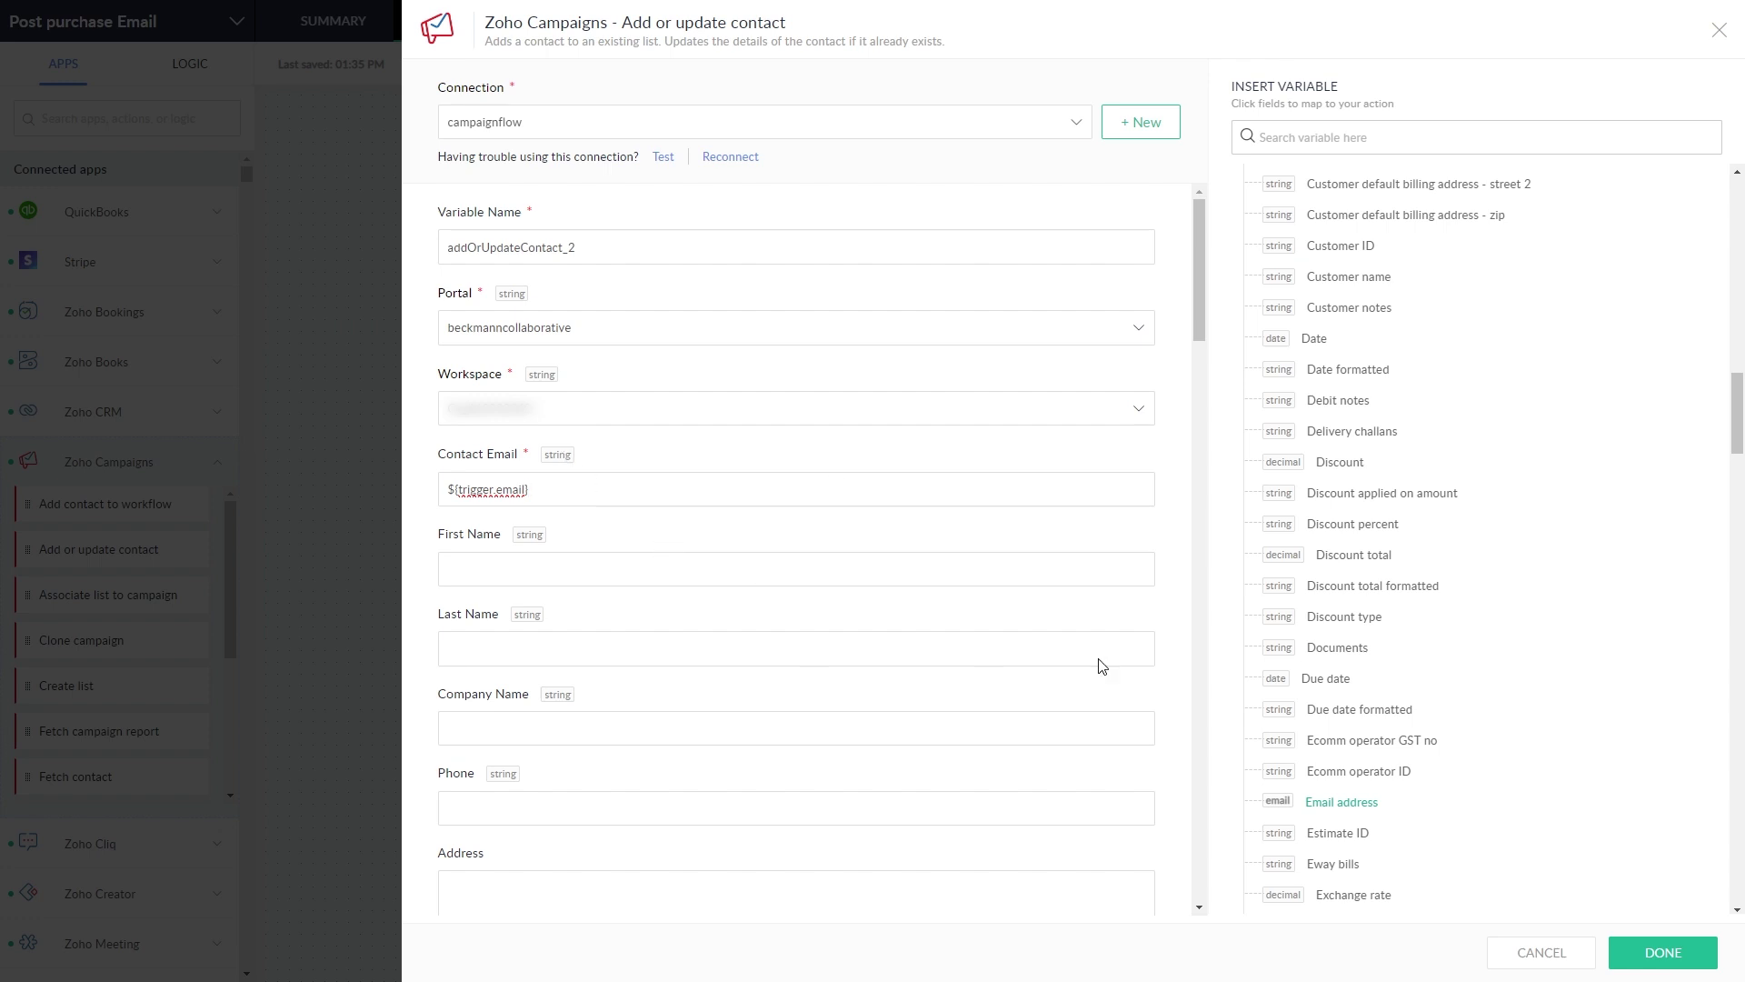
pyautogui.scroll(-1, 1000, 604)
pyautogui.scroll(-4, 1002, 603)
pyautogui.scroll(-5, 997, 593)
pyautogui.scroll(-4, 996, 593)
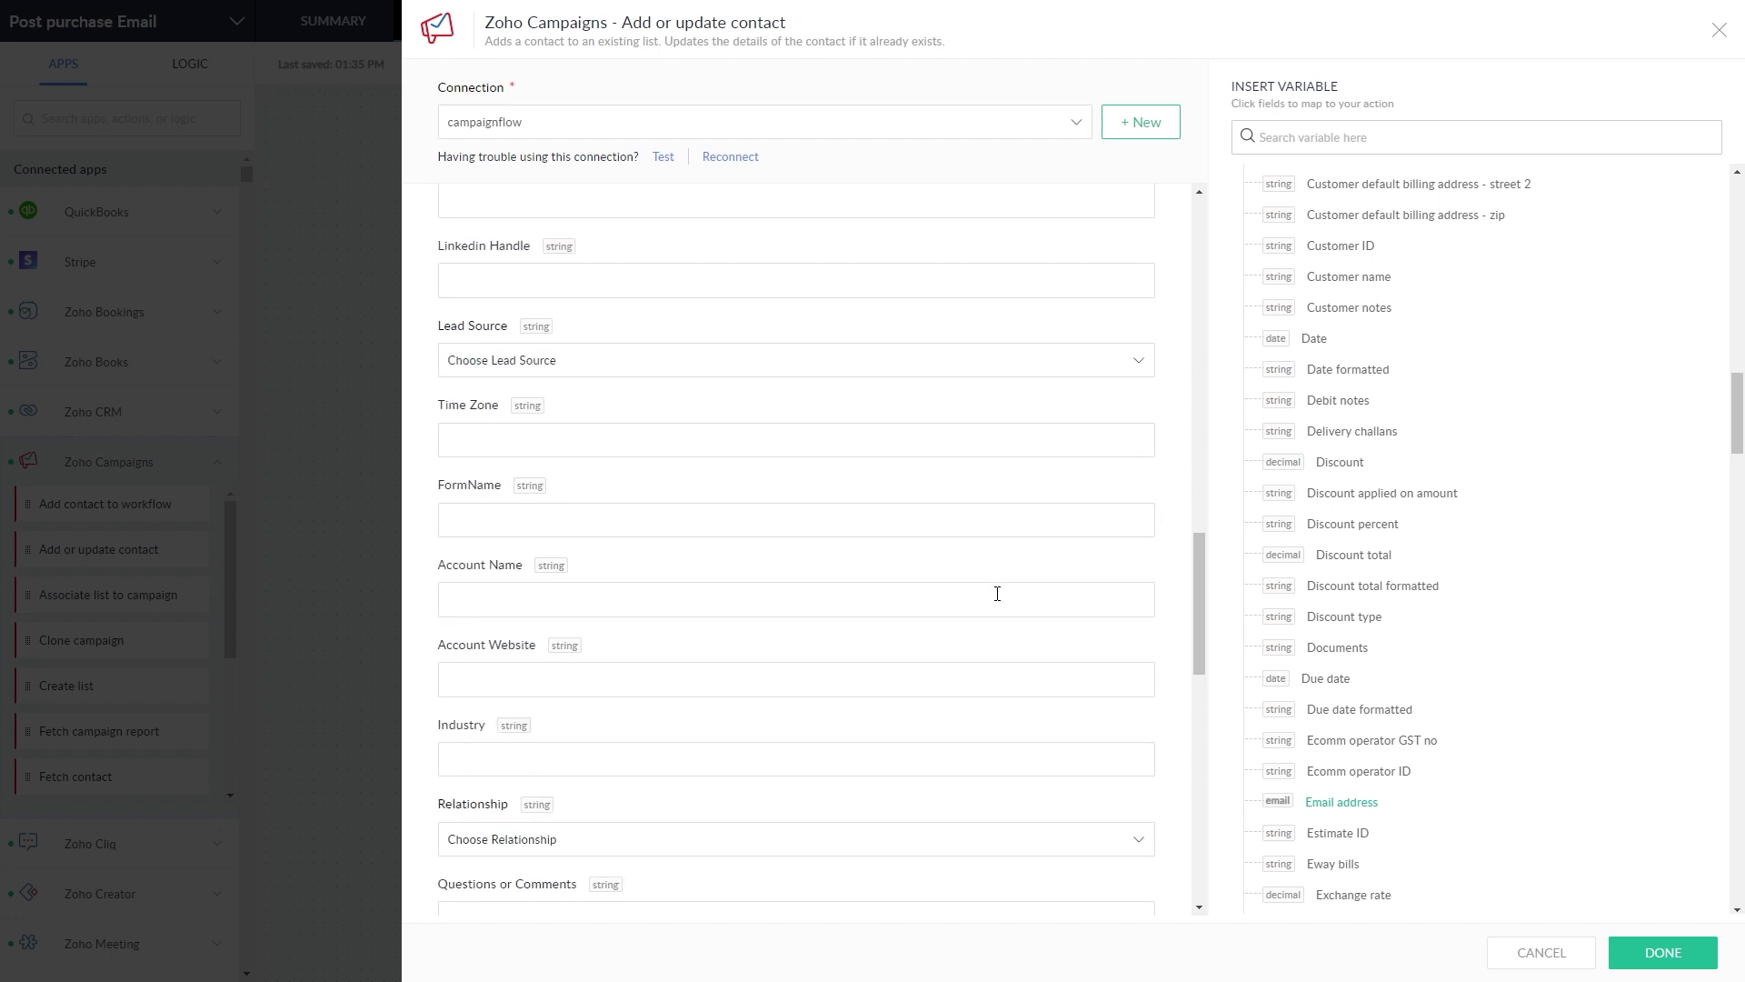
pyautogui.scroll(-5, 996, 593)
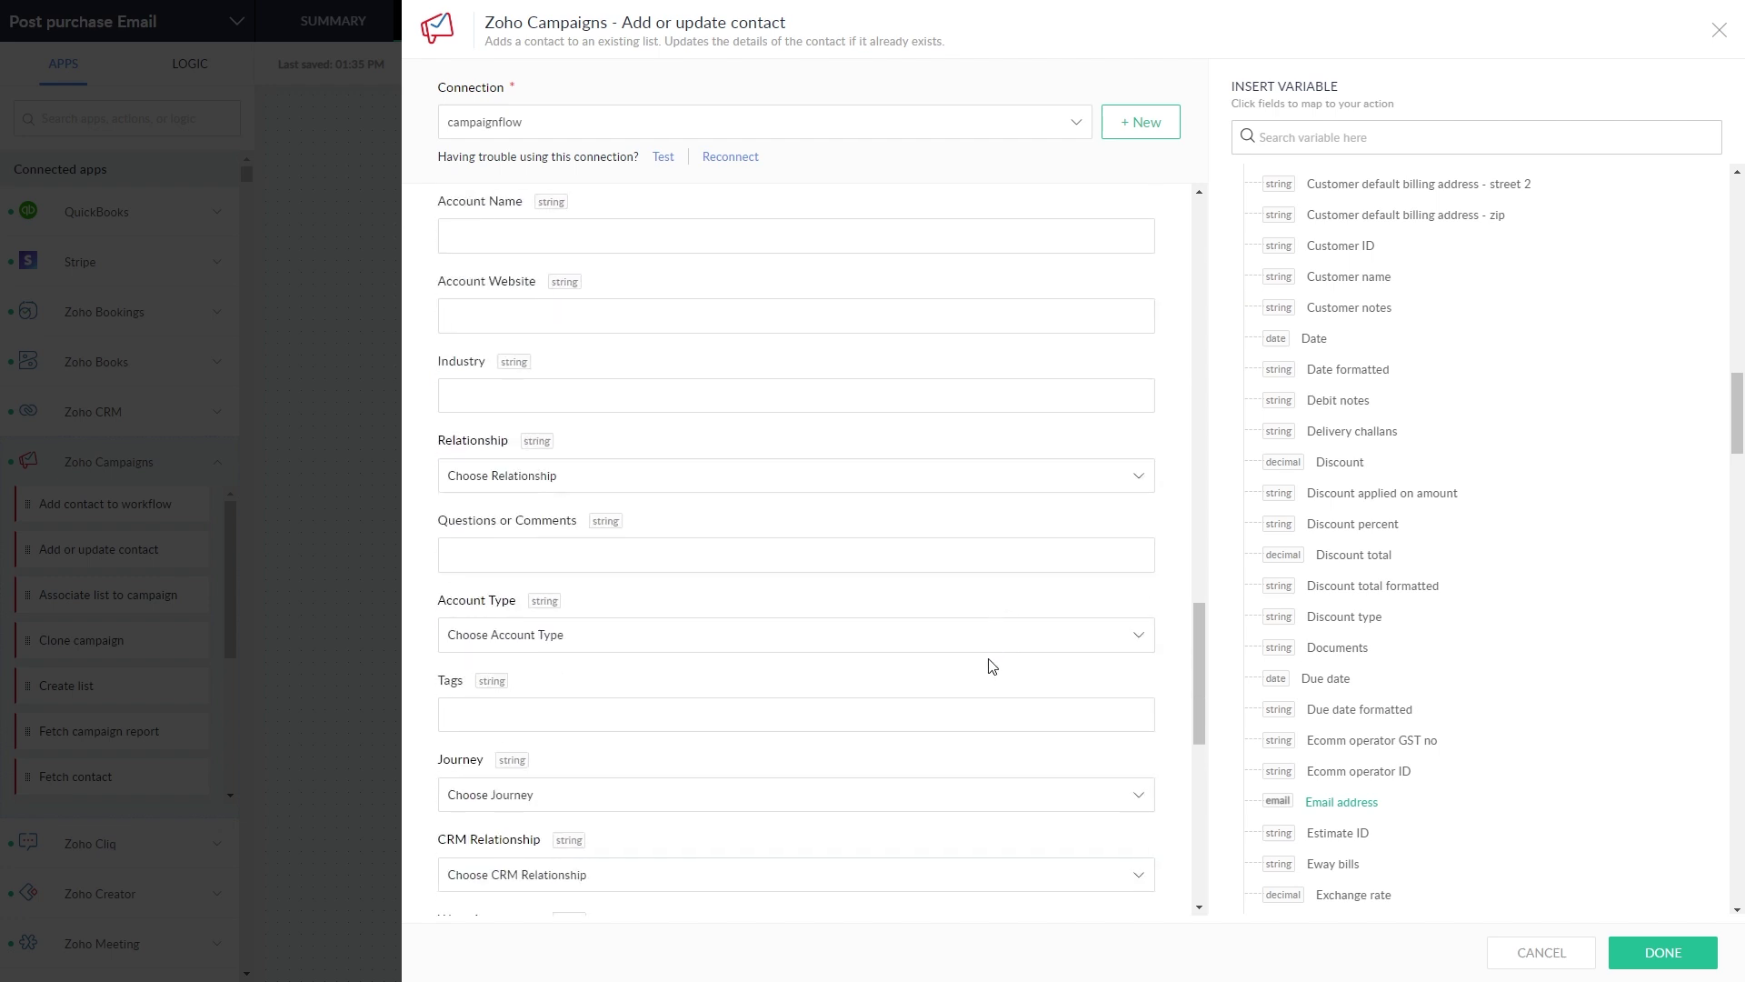
pyautogui.scroll(3, 945, 723)
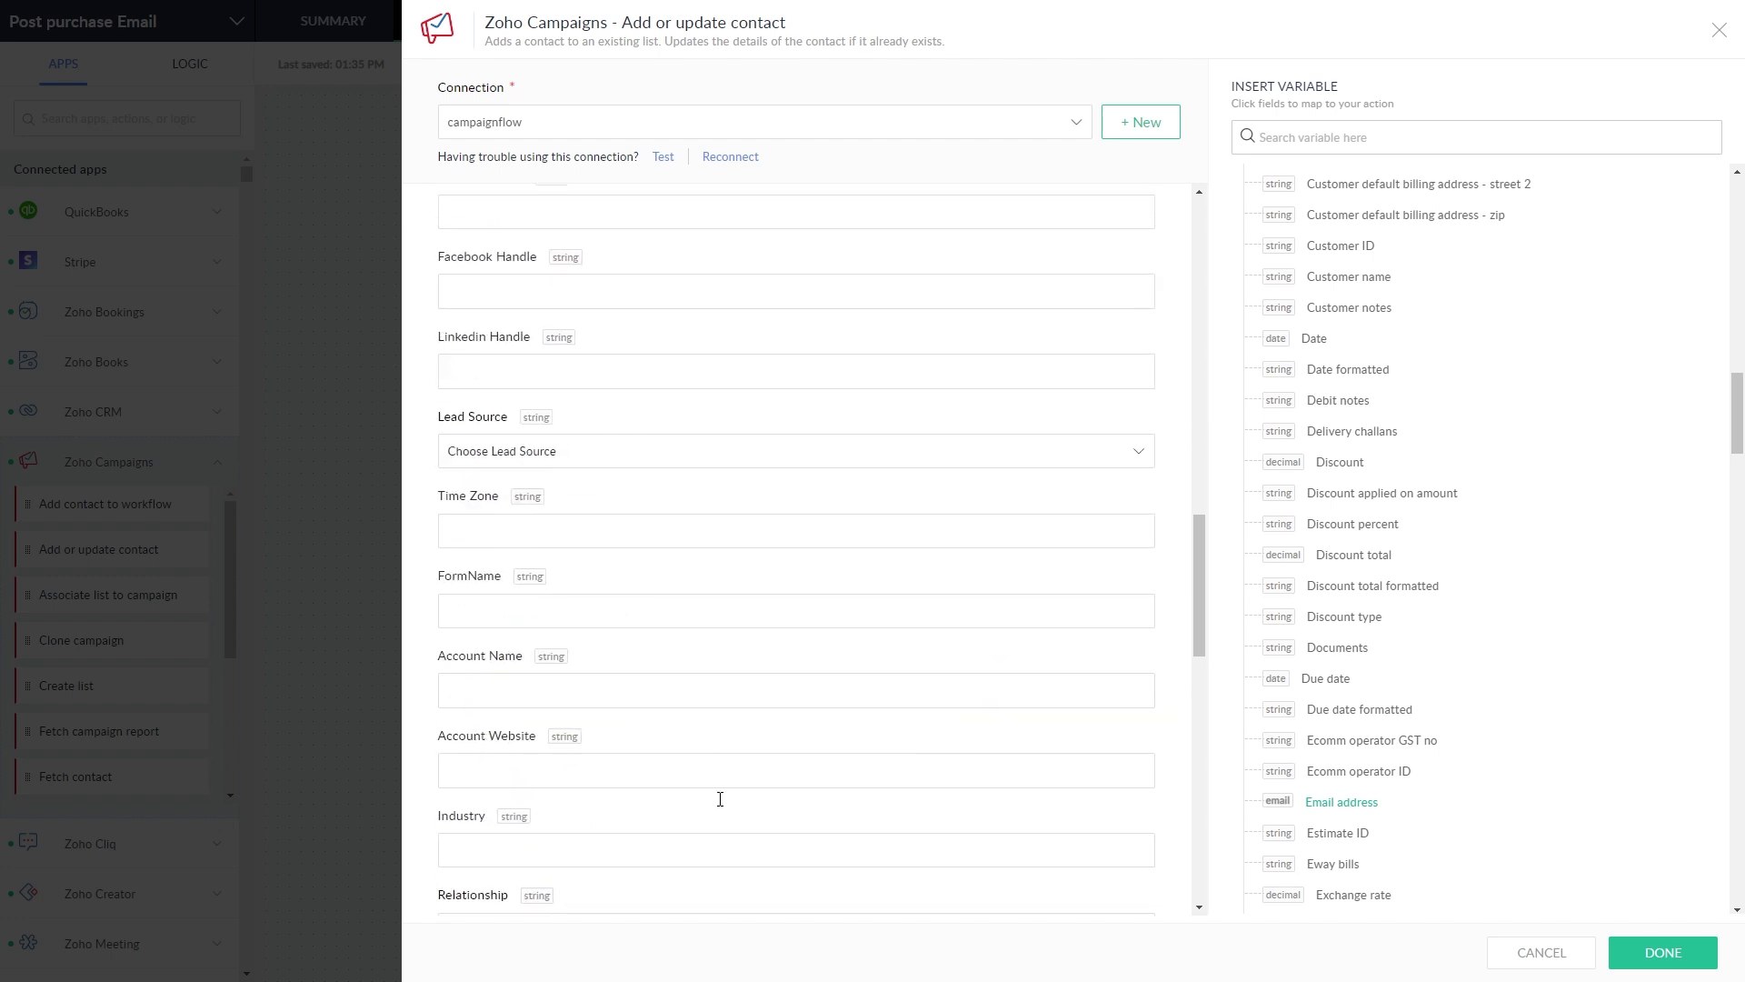
pyautogui.scroll(-1, 744, 499)
pyautogui.scroll(-4, 744, 498)
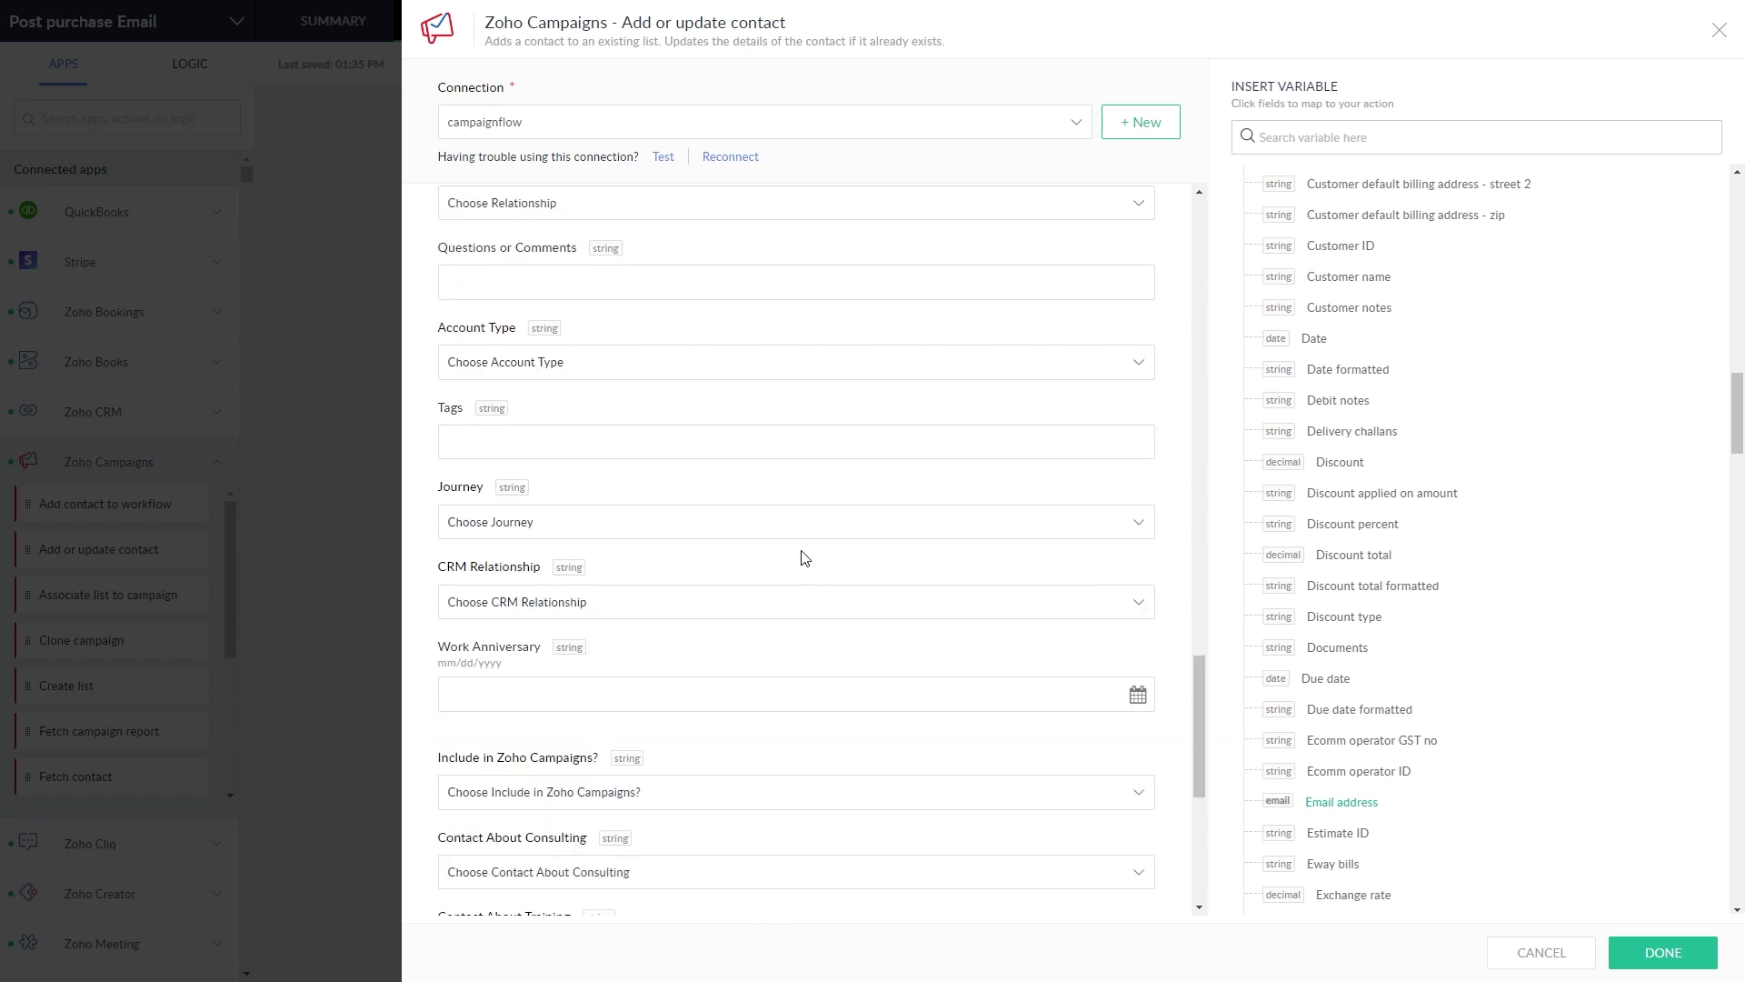
pyautogui.scroll(-3, 803, 554)
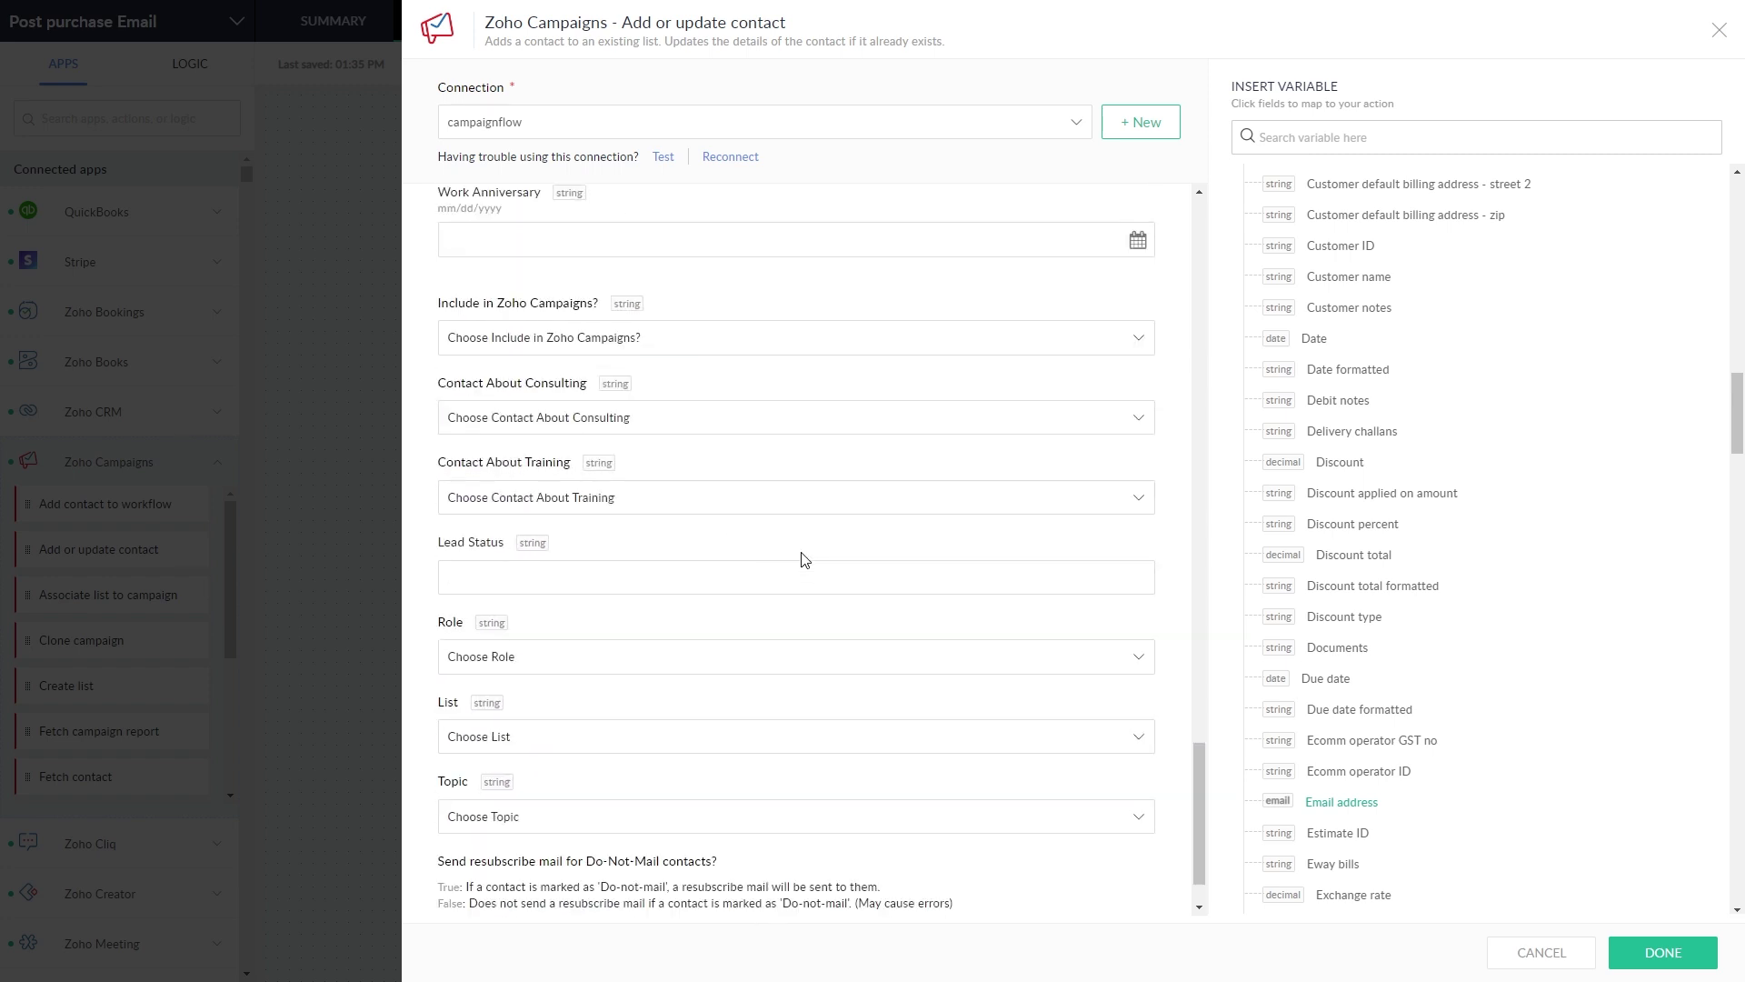
# - Select BC Testing List as the mailing list, leave Topic empty, and save the action
pyautogui.click(691, 748)
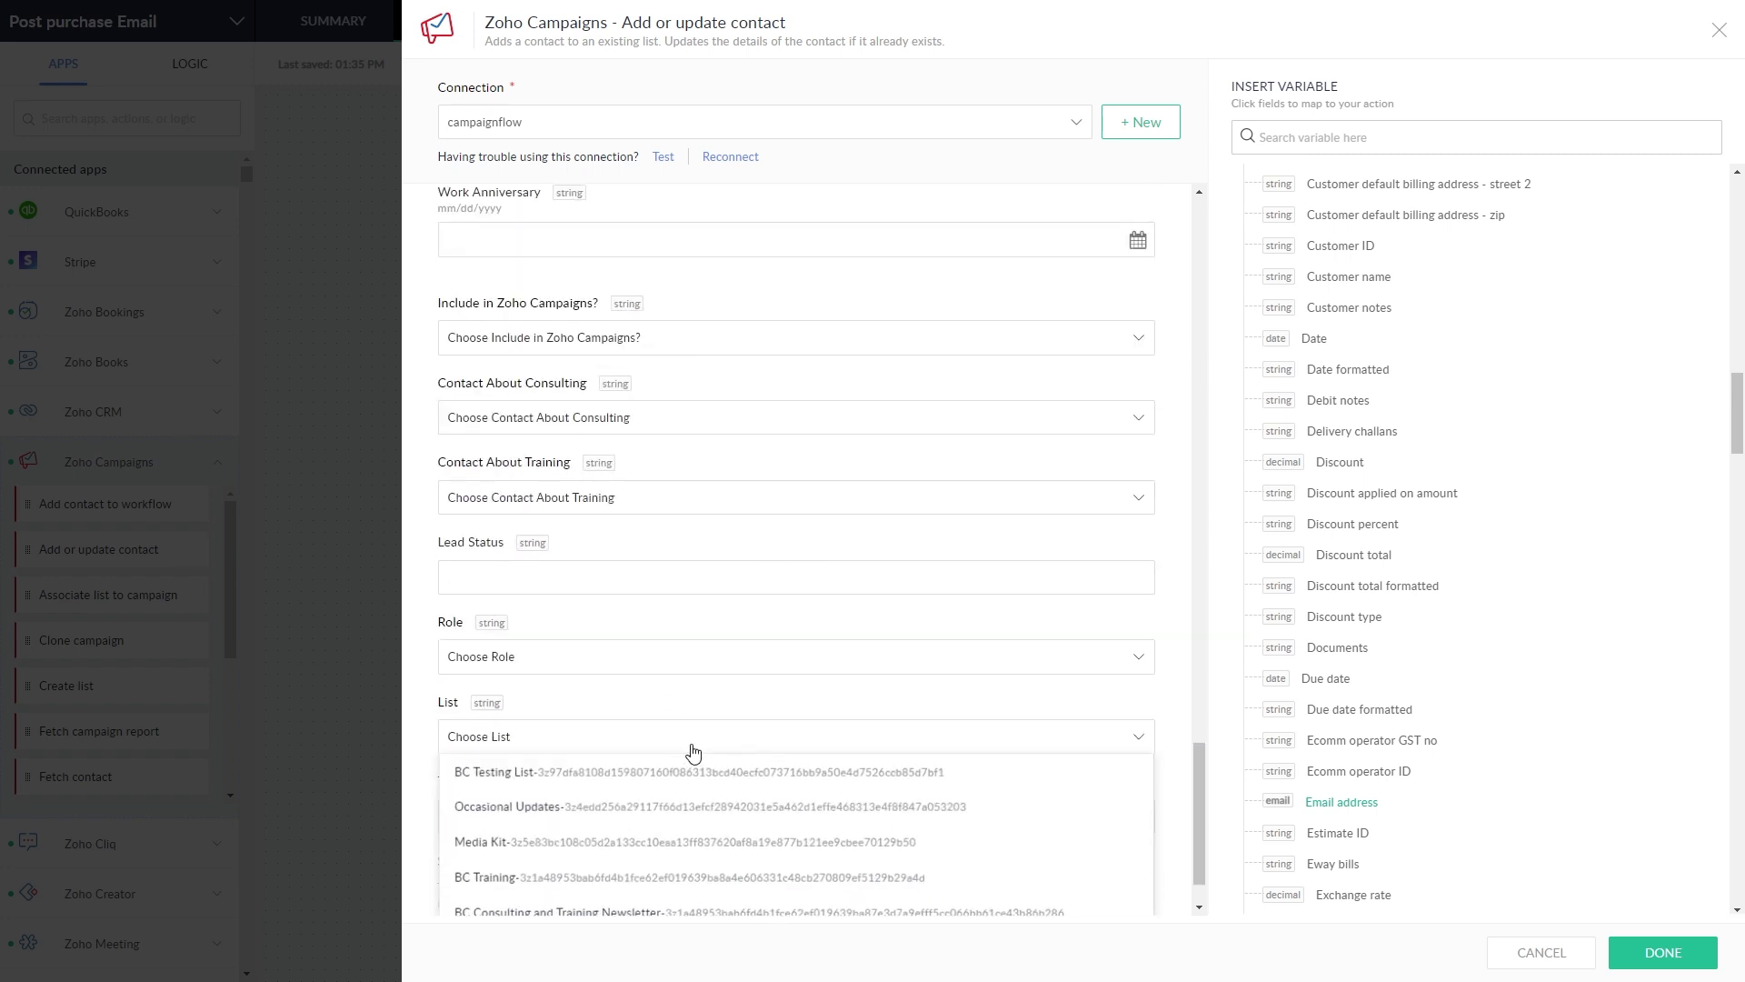
pyautogui.click(798, 771)
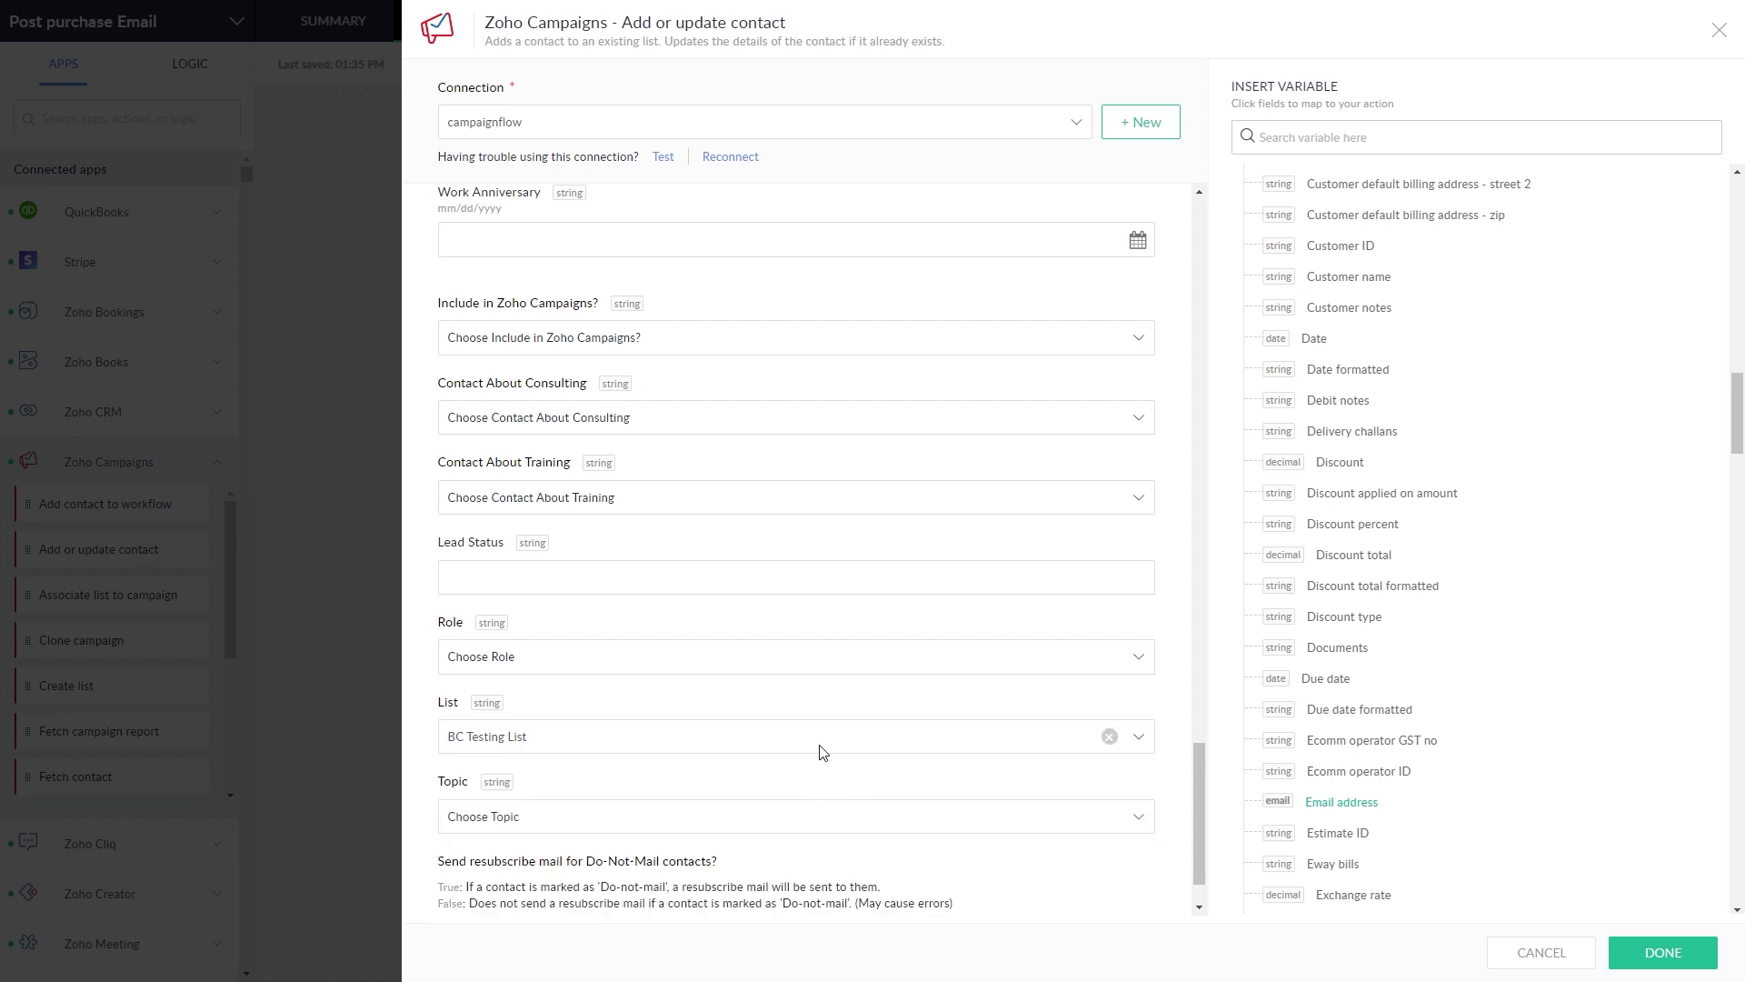
pyautogui.scroll(-1, 955, 771)
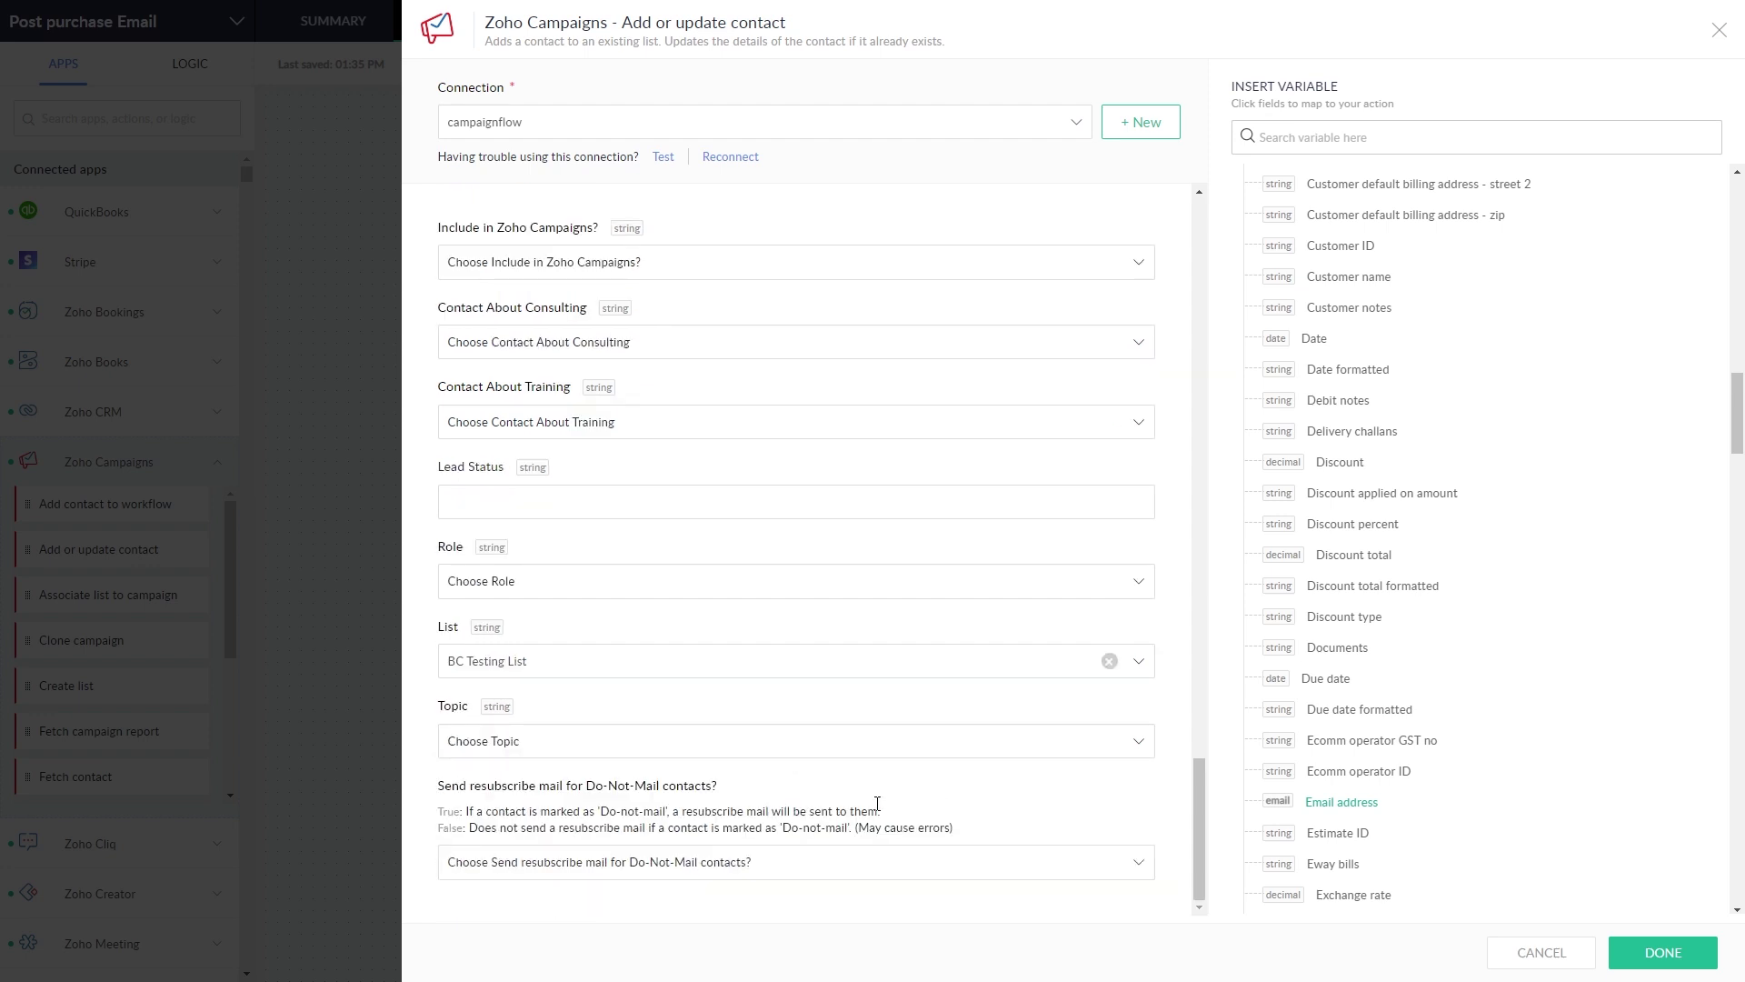
pyautogui.click(960, 743)
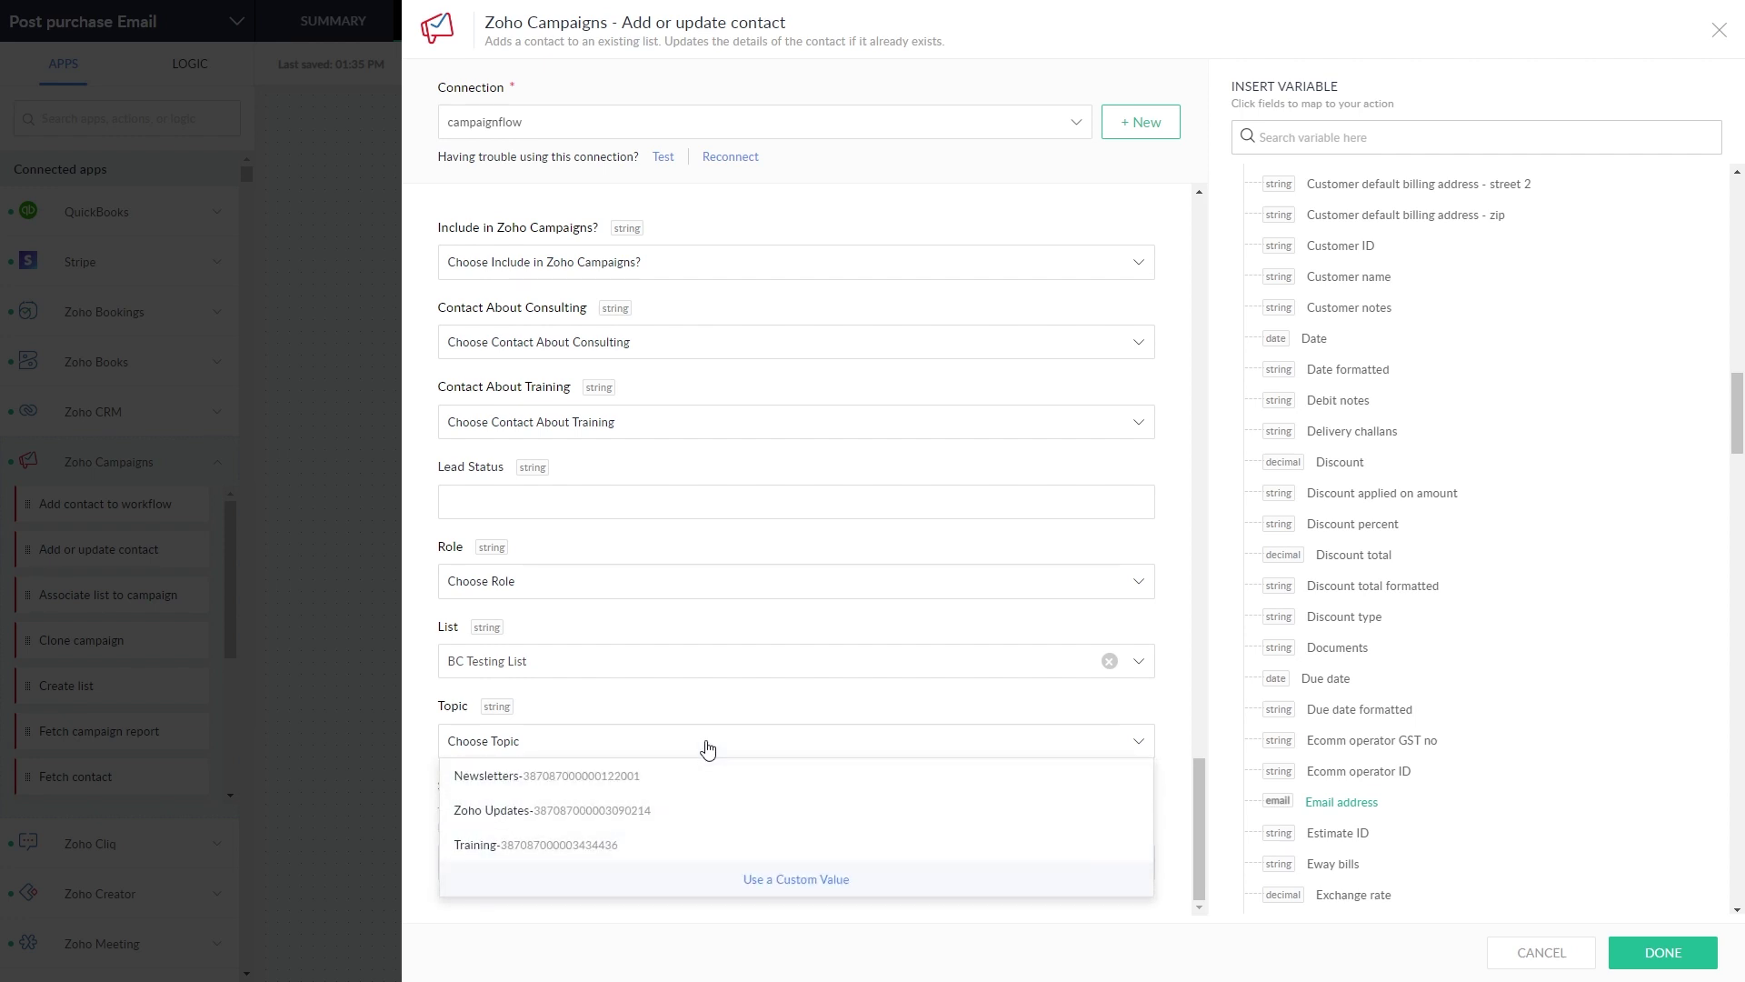
pyautogui.click(712, 712)
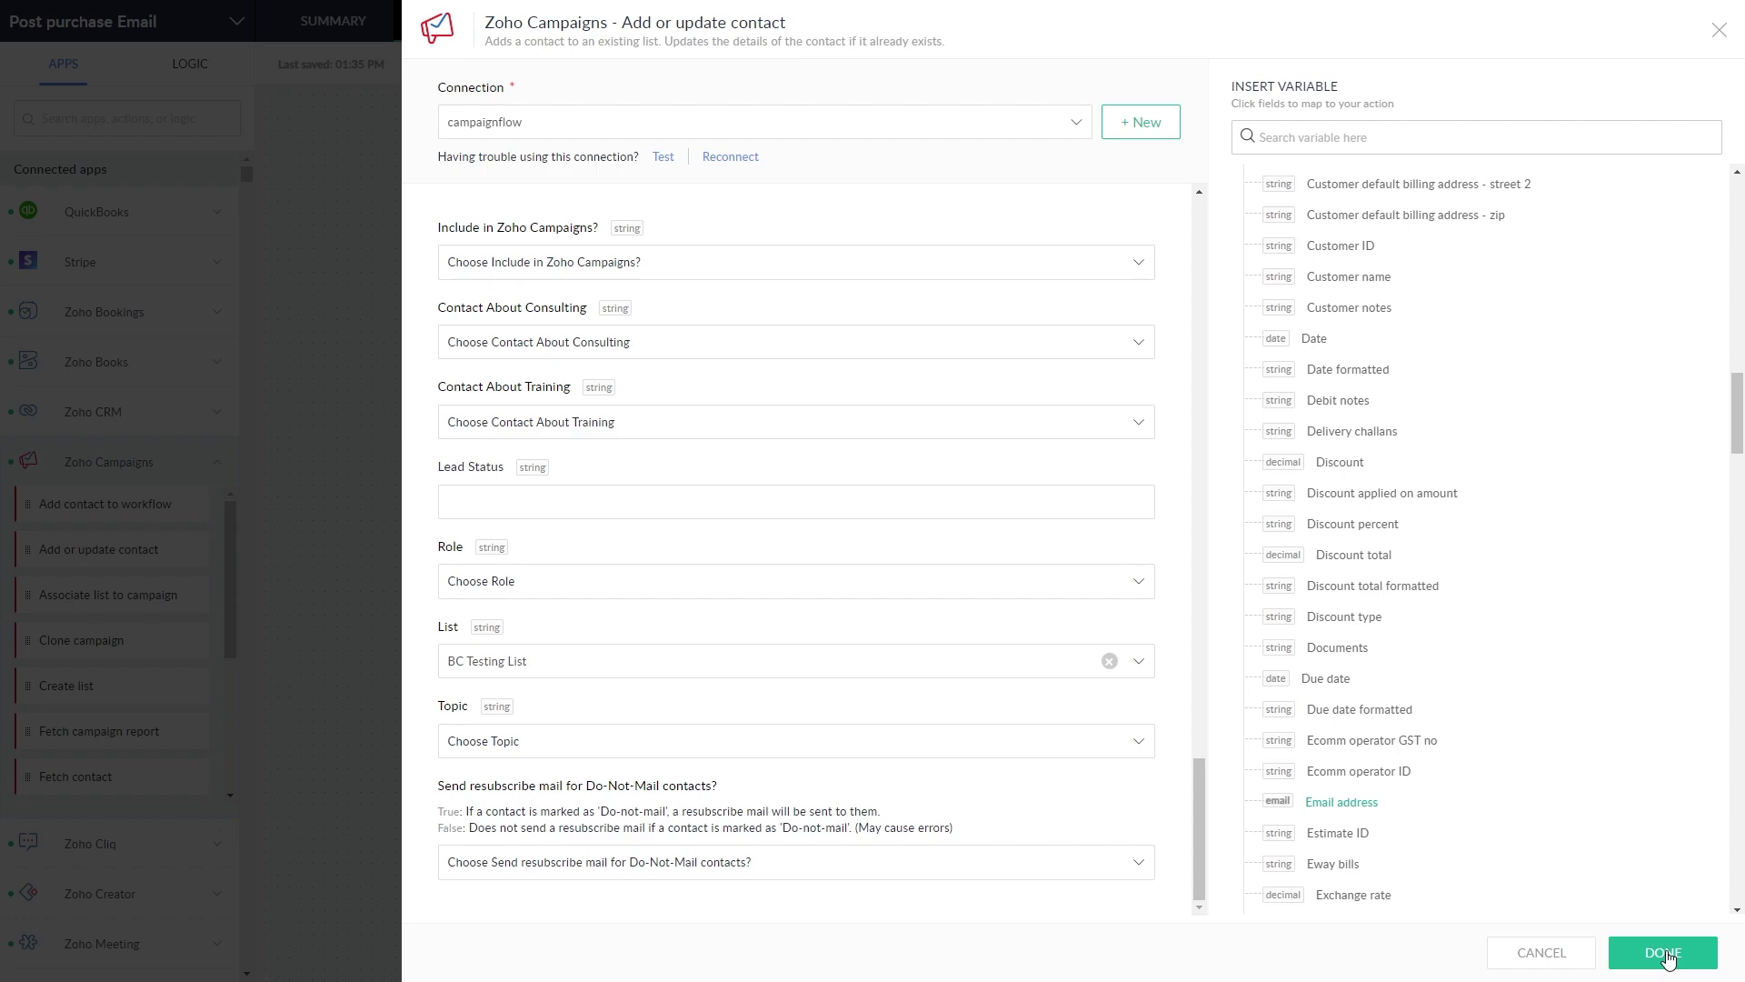
pyautogui.click(1666, 959)
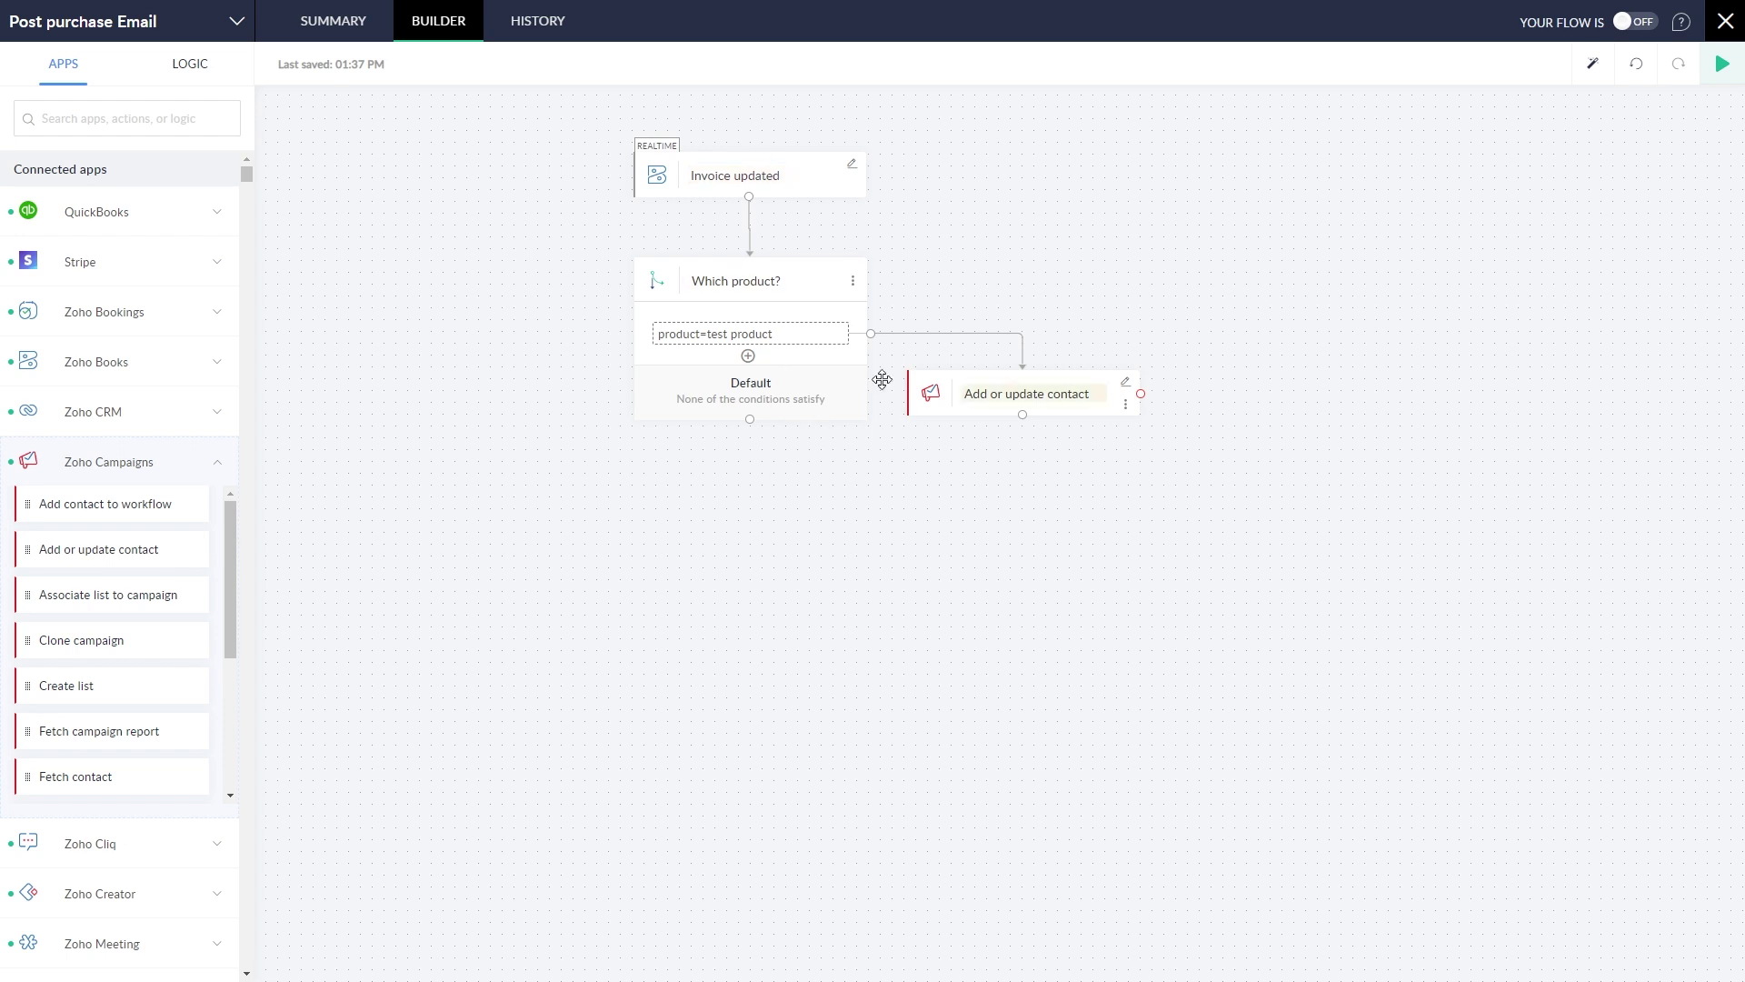
pyautogui.moveTo(750, 334)
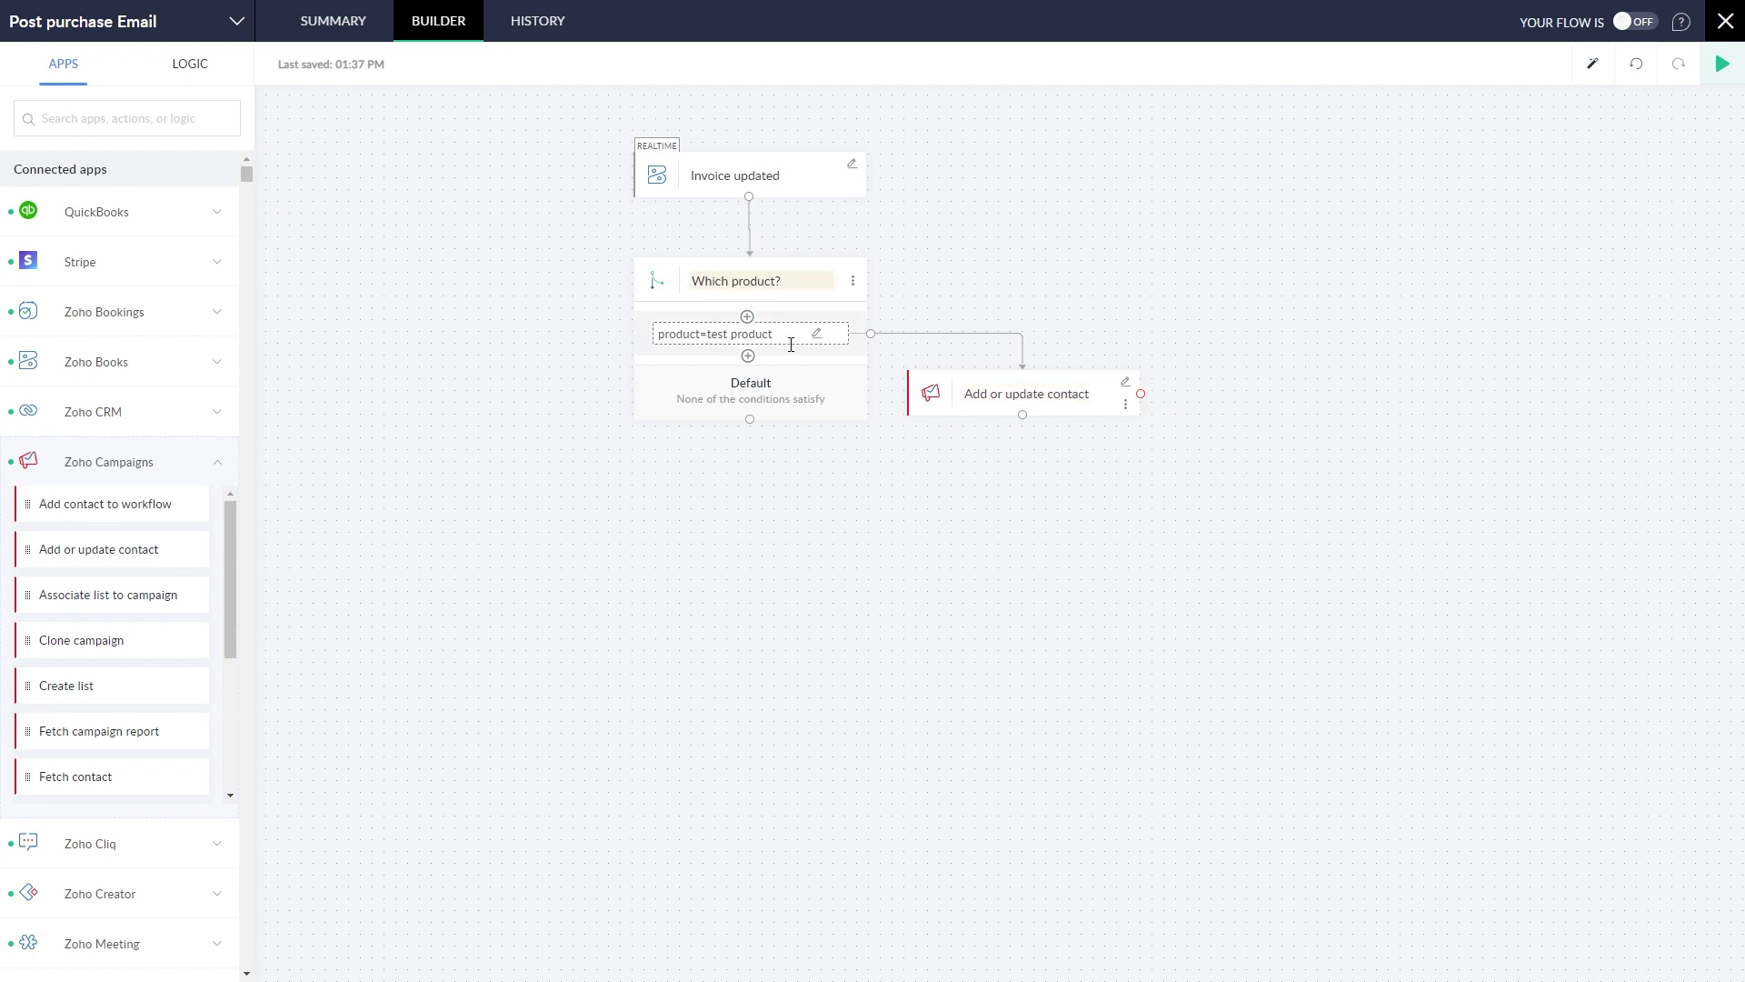
pyautogui.click(1124, 407)
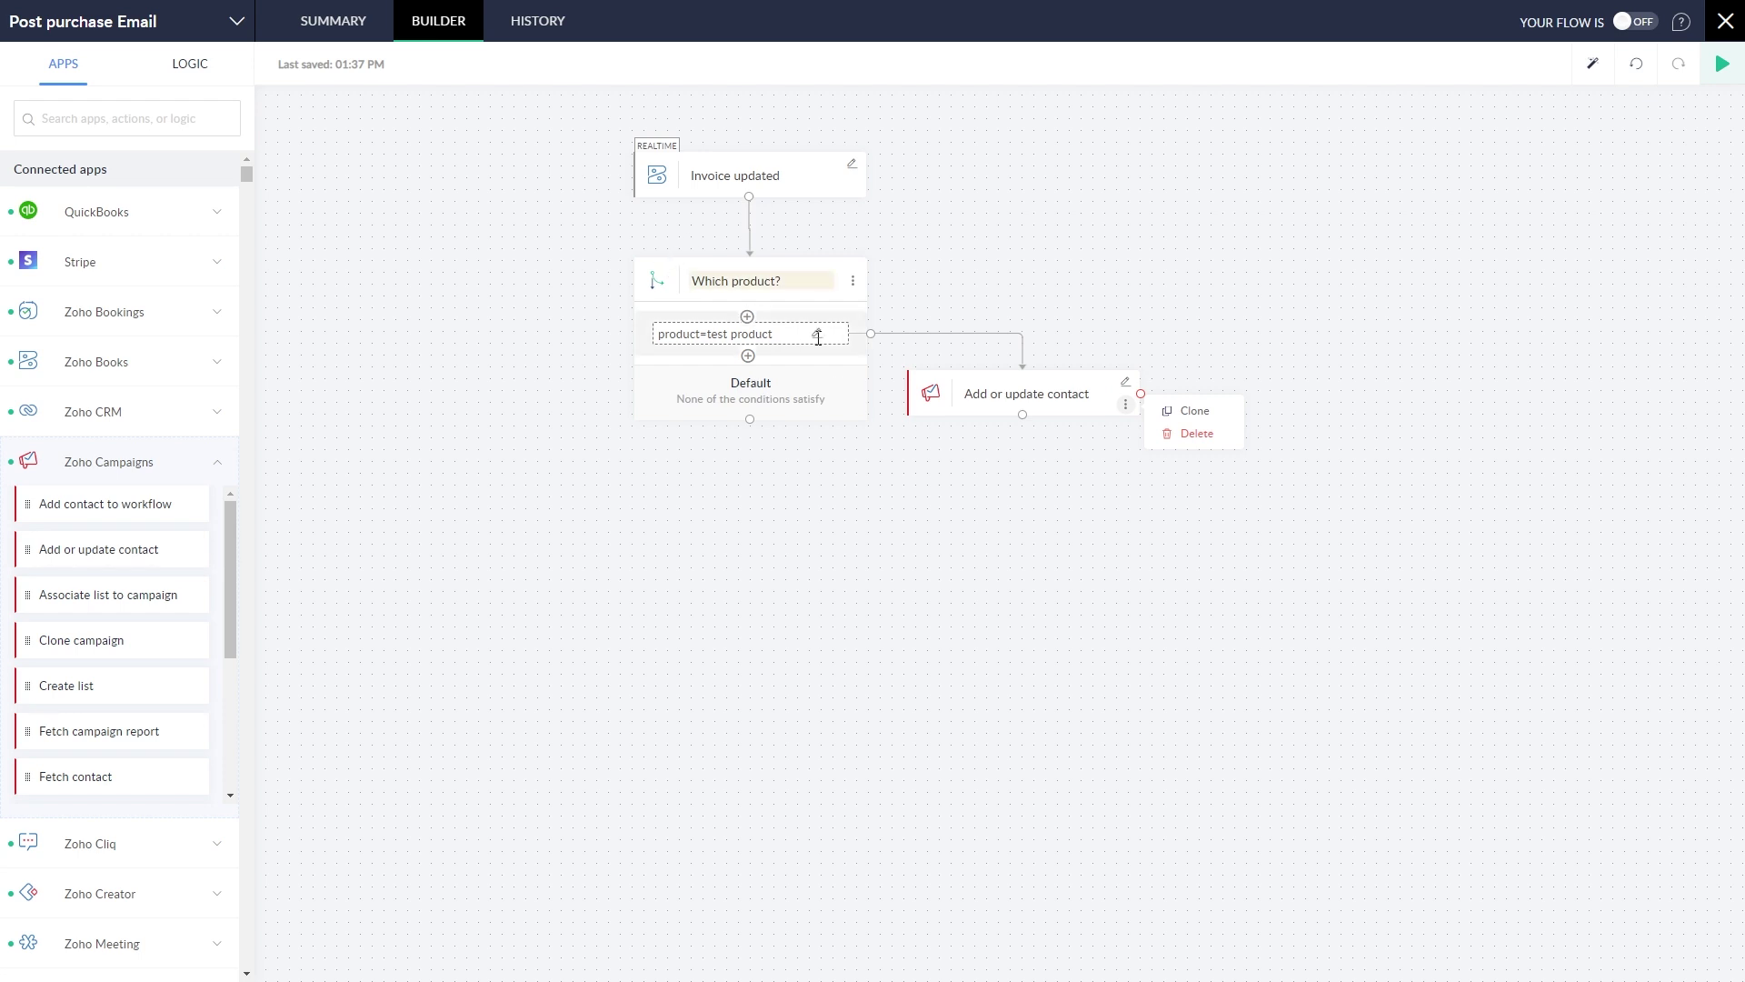
pyautogui.click(1553, 397)
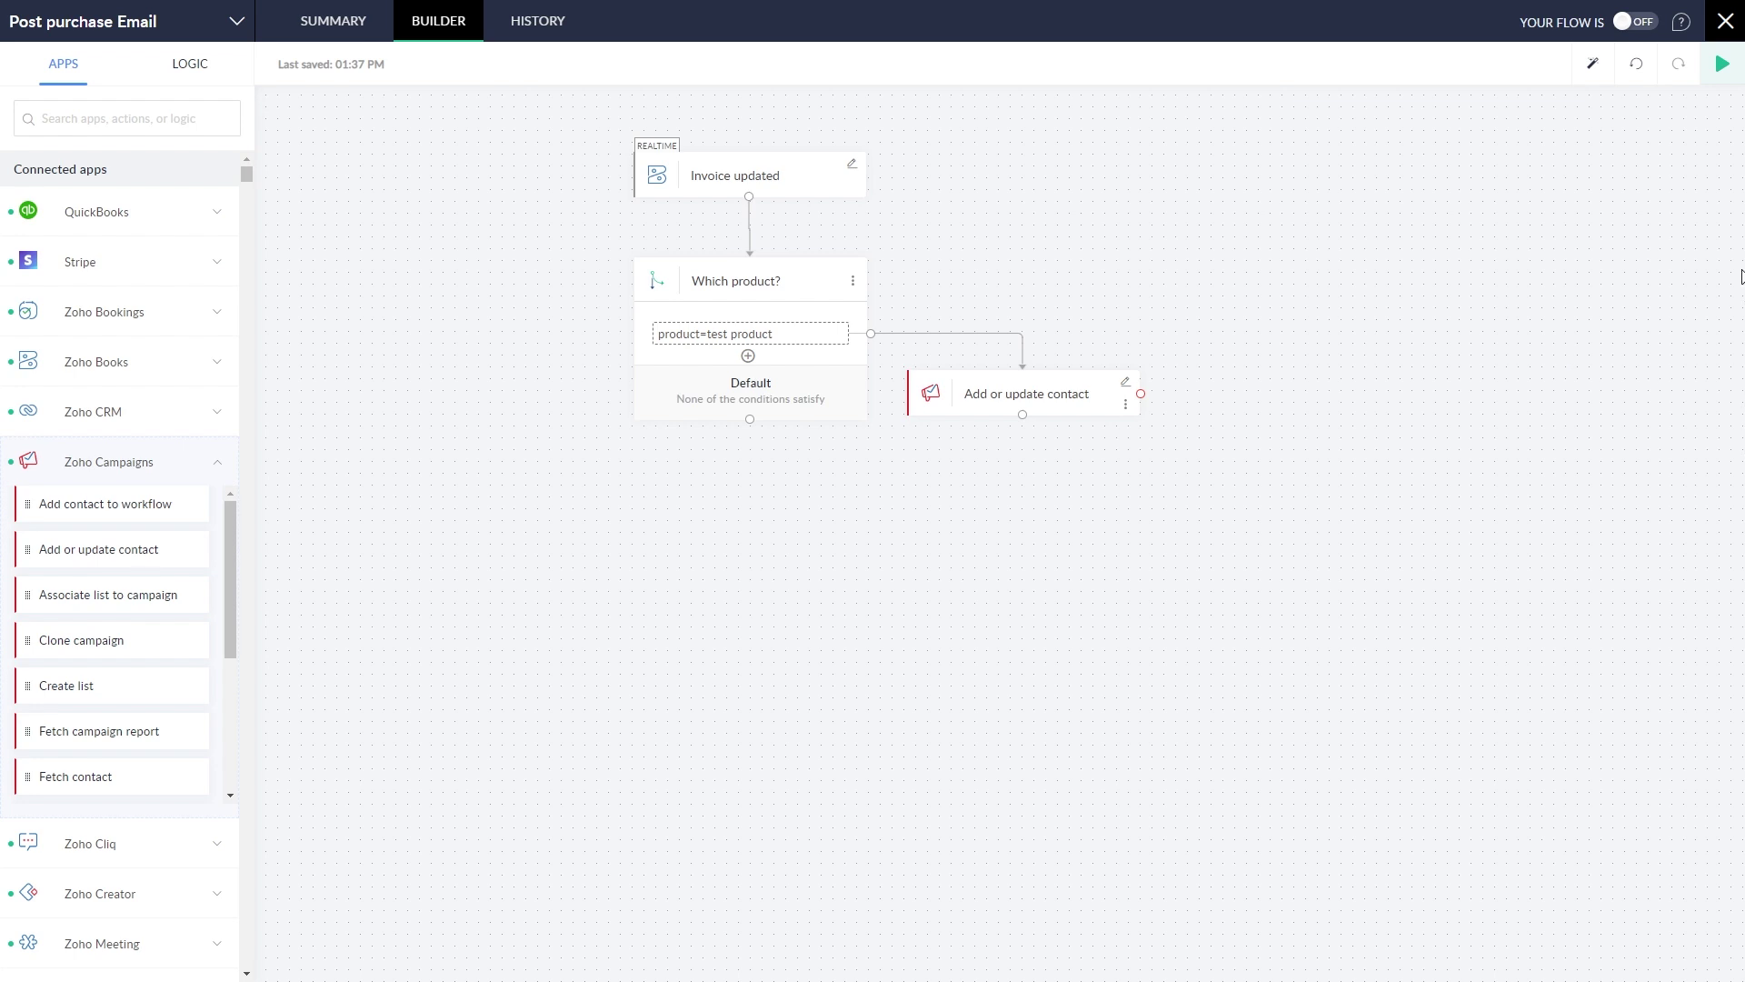
# - Launch a Test & Debug run of the Invoice updated flow and exit fullscreen
pyautogui.click(1632, 25)
pyautogui.click(1627, 25)
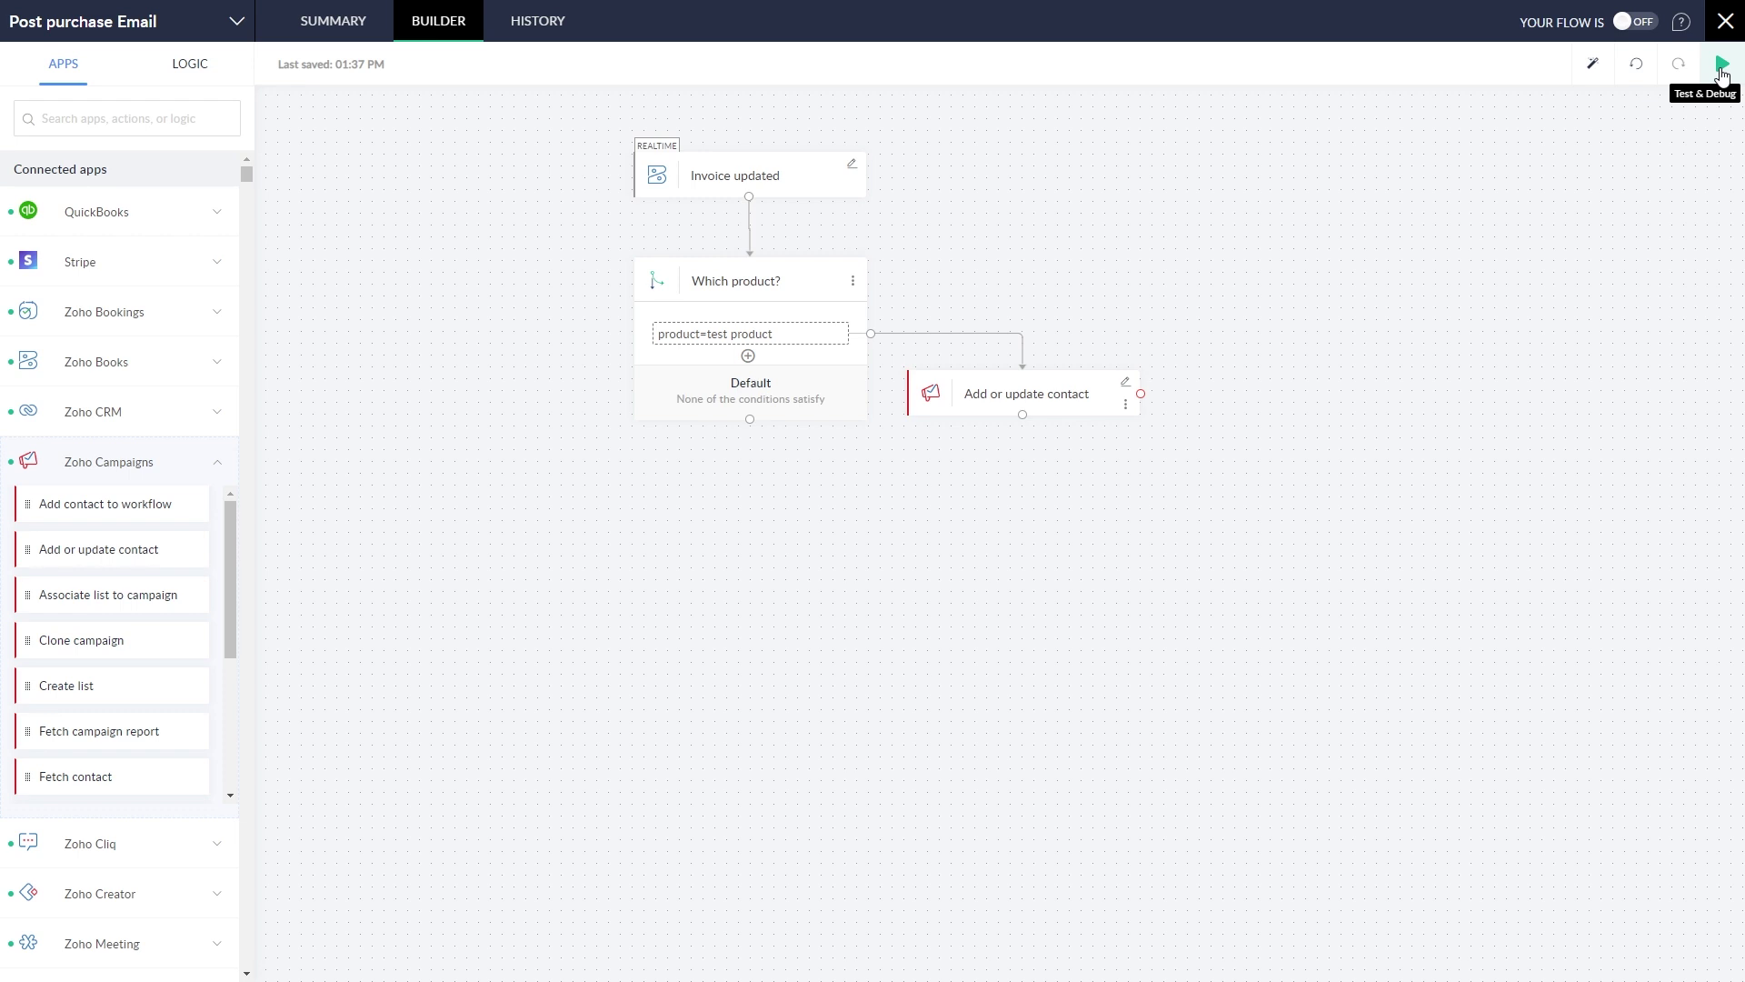
pyautogui.click(1722, 65)
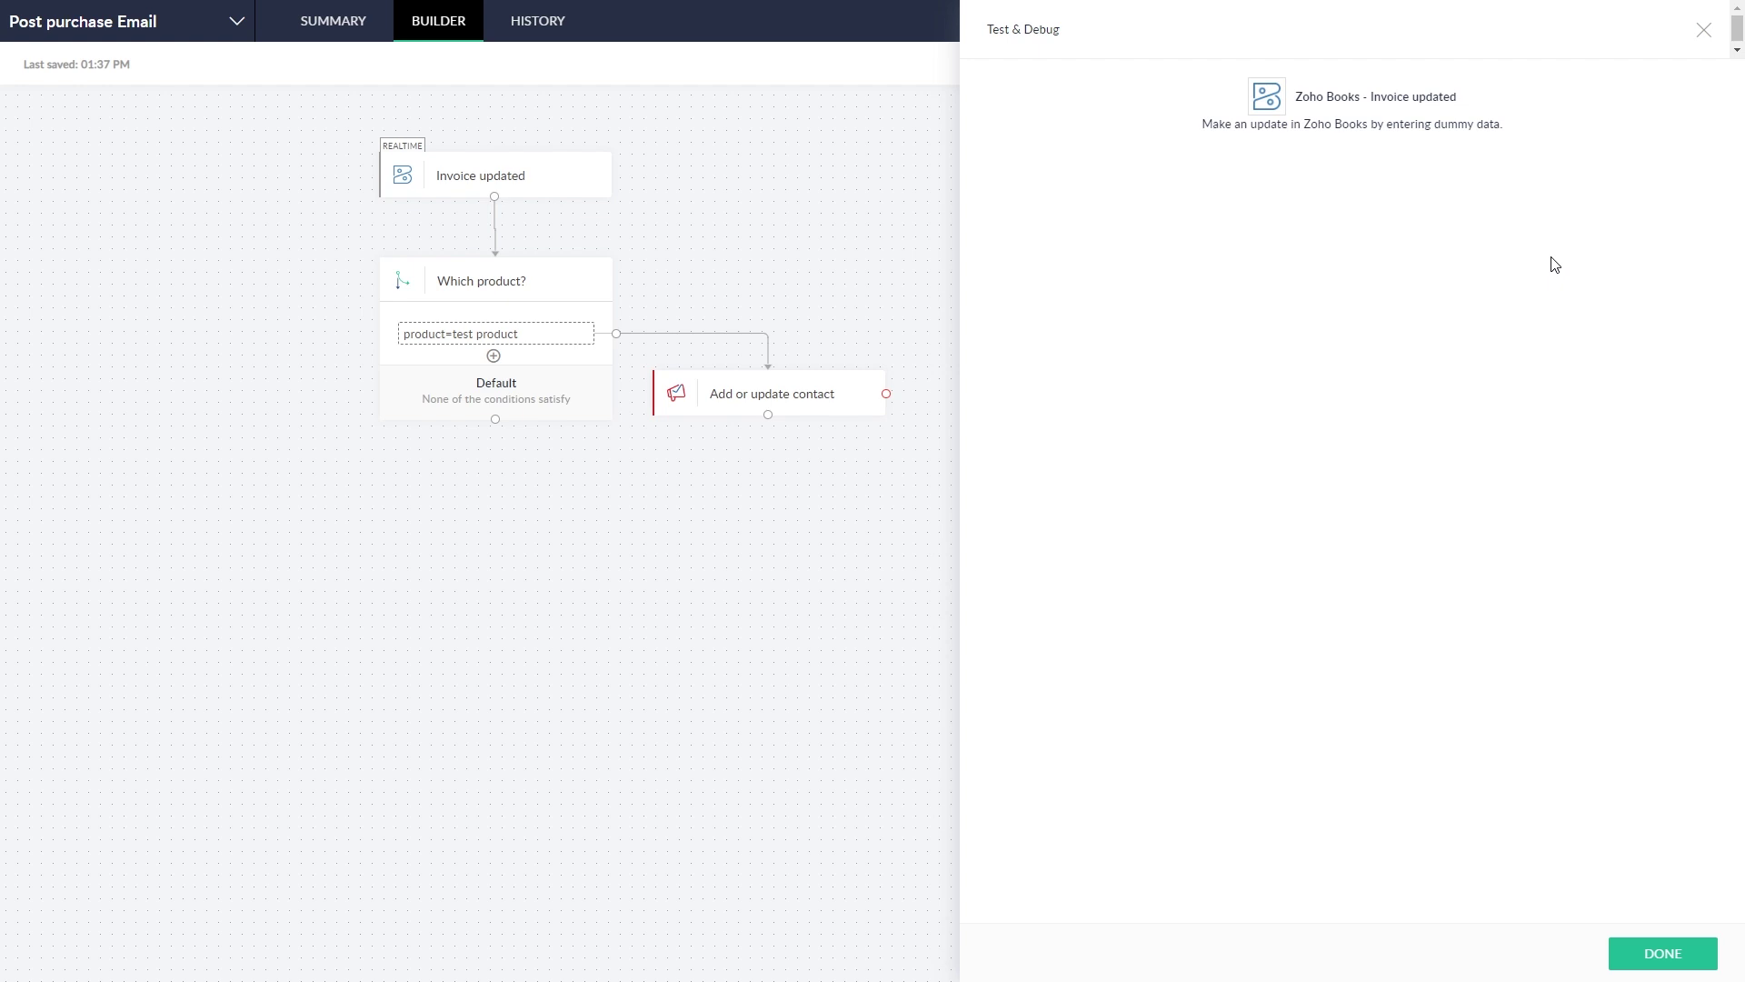
pyautogui.press('F11')
# - In Zoho Books, create a new invoice billed to Test Account
pyautogui.click(382, 19)
pyautogui.press('F11')
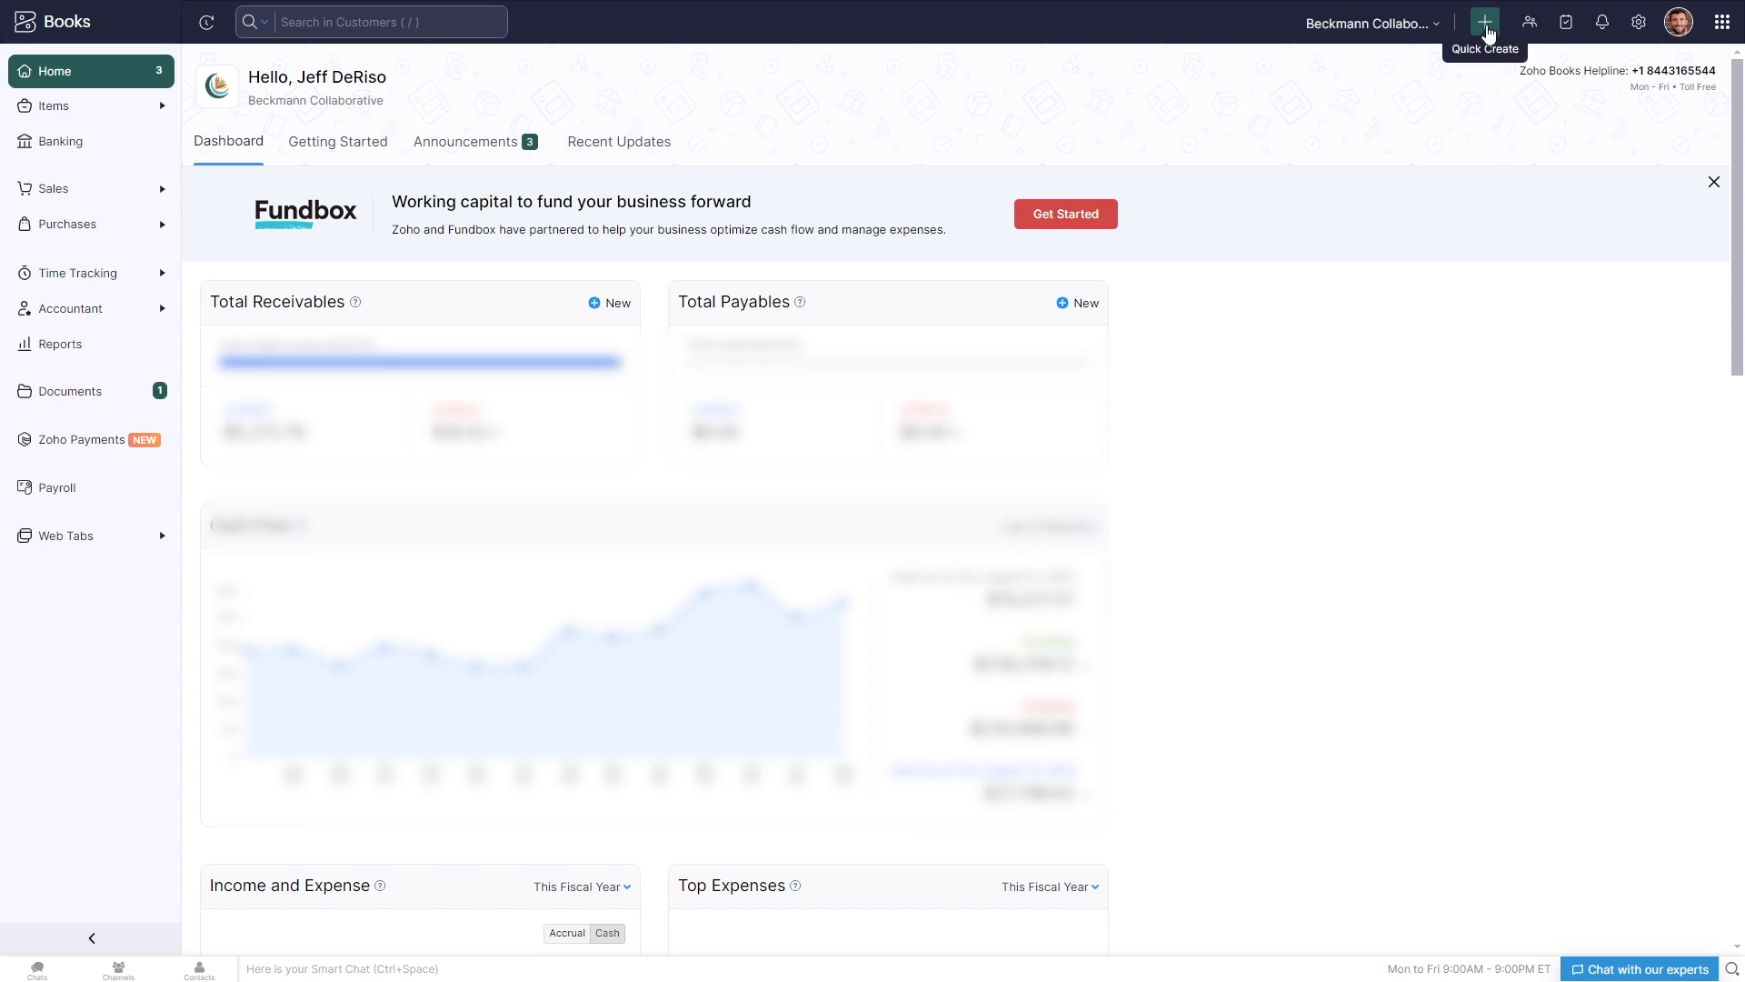
pyautogui.click(1485, 25)
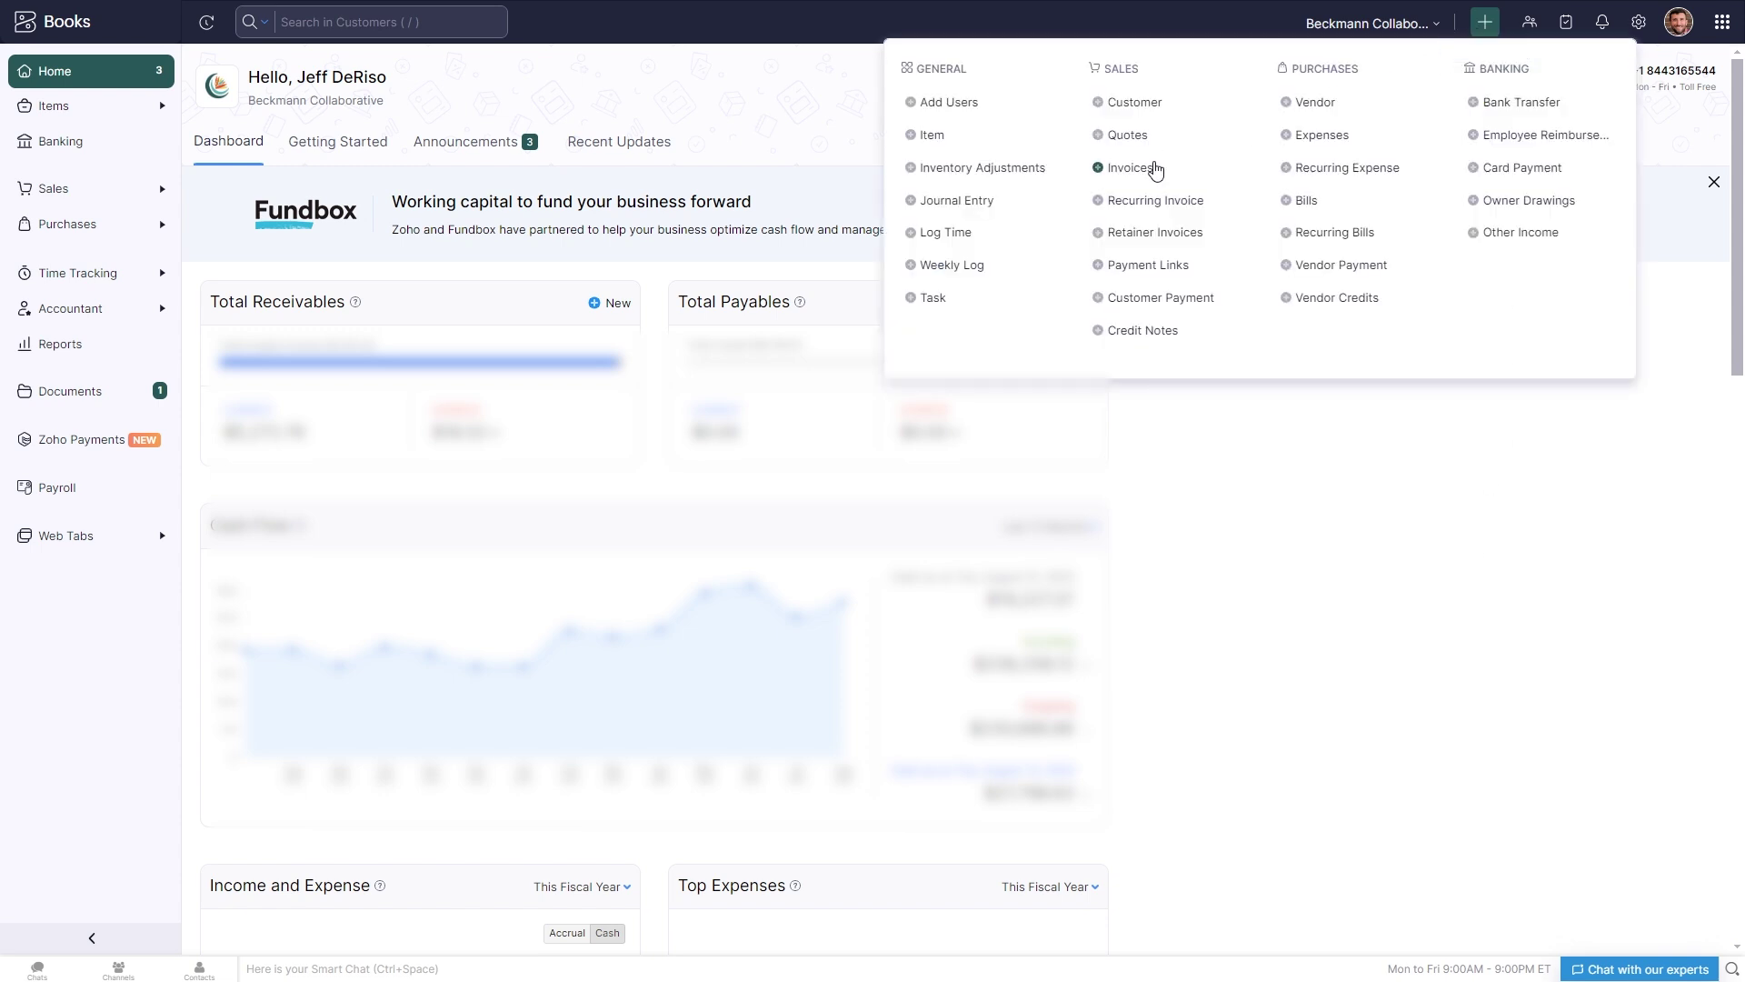
pyautogui.click(1148, 169)
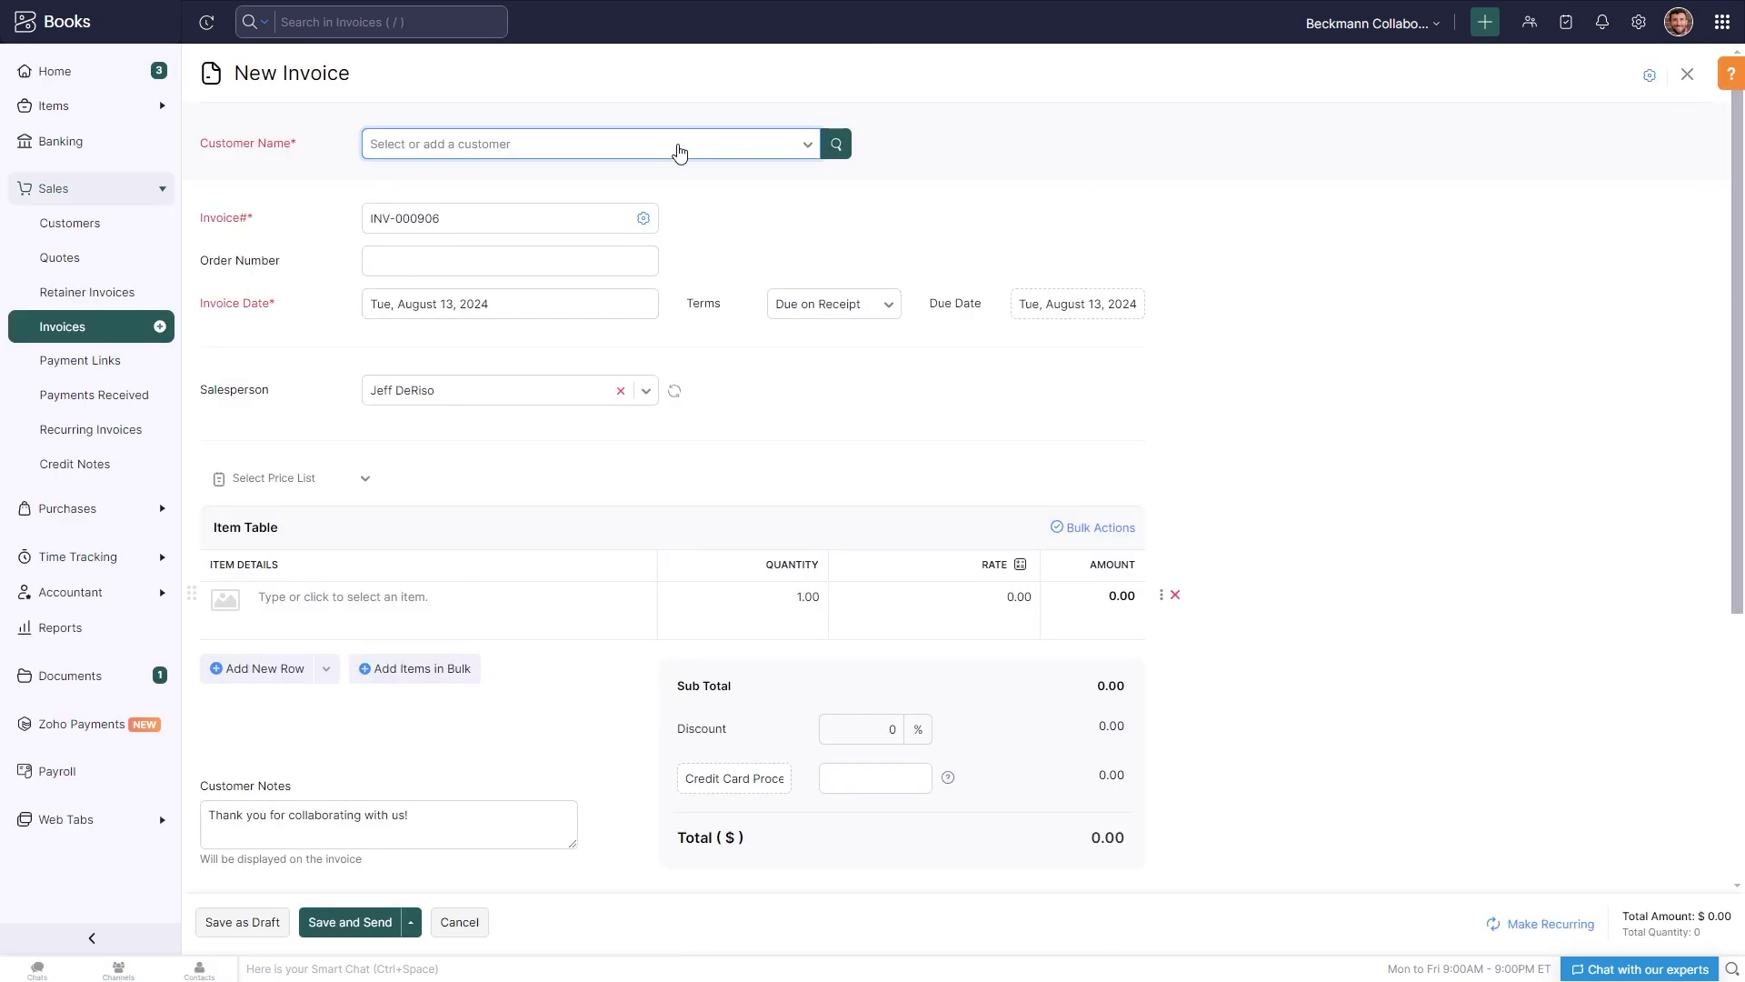
pyautogui.click(679, 151)
pyautogui.write('test')
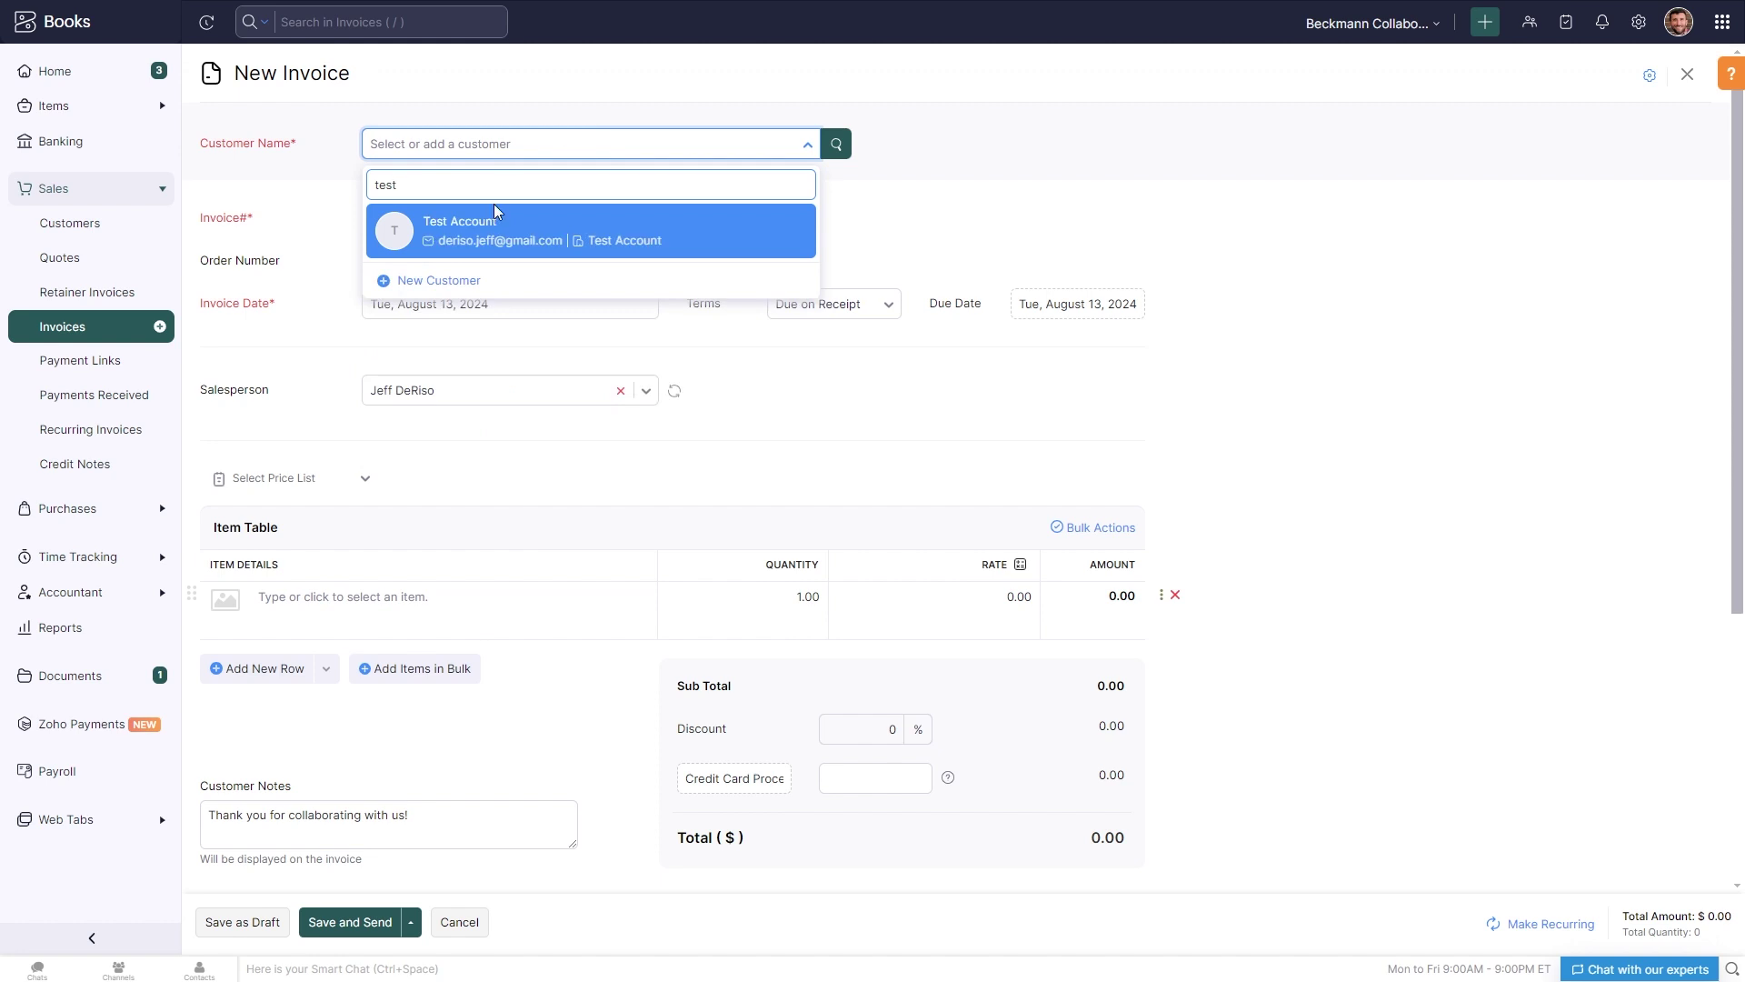
pyautogui.click(495, 213)
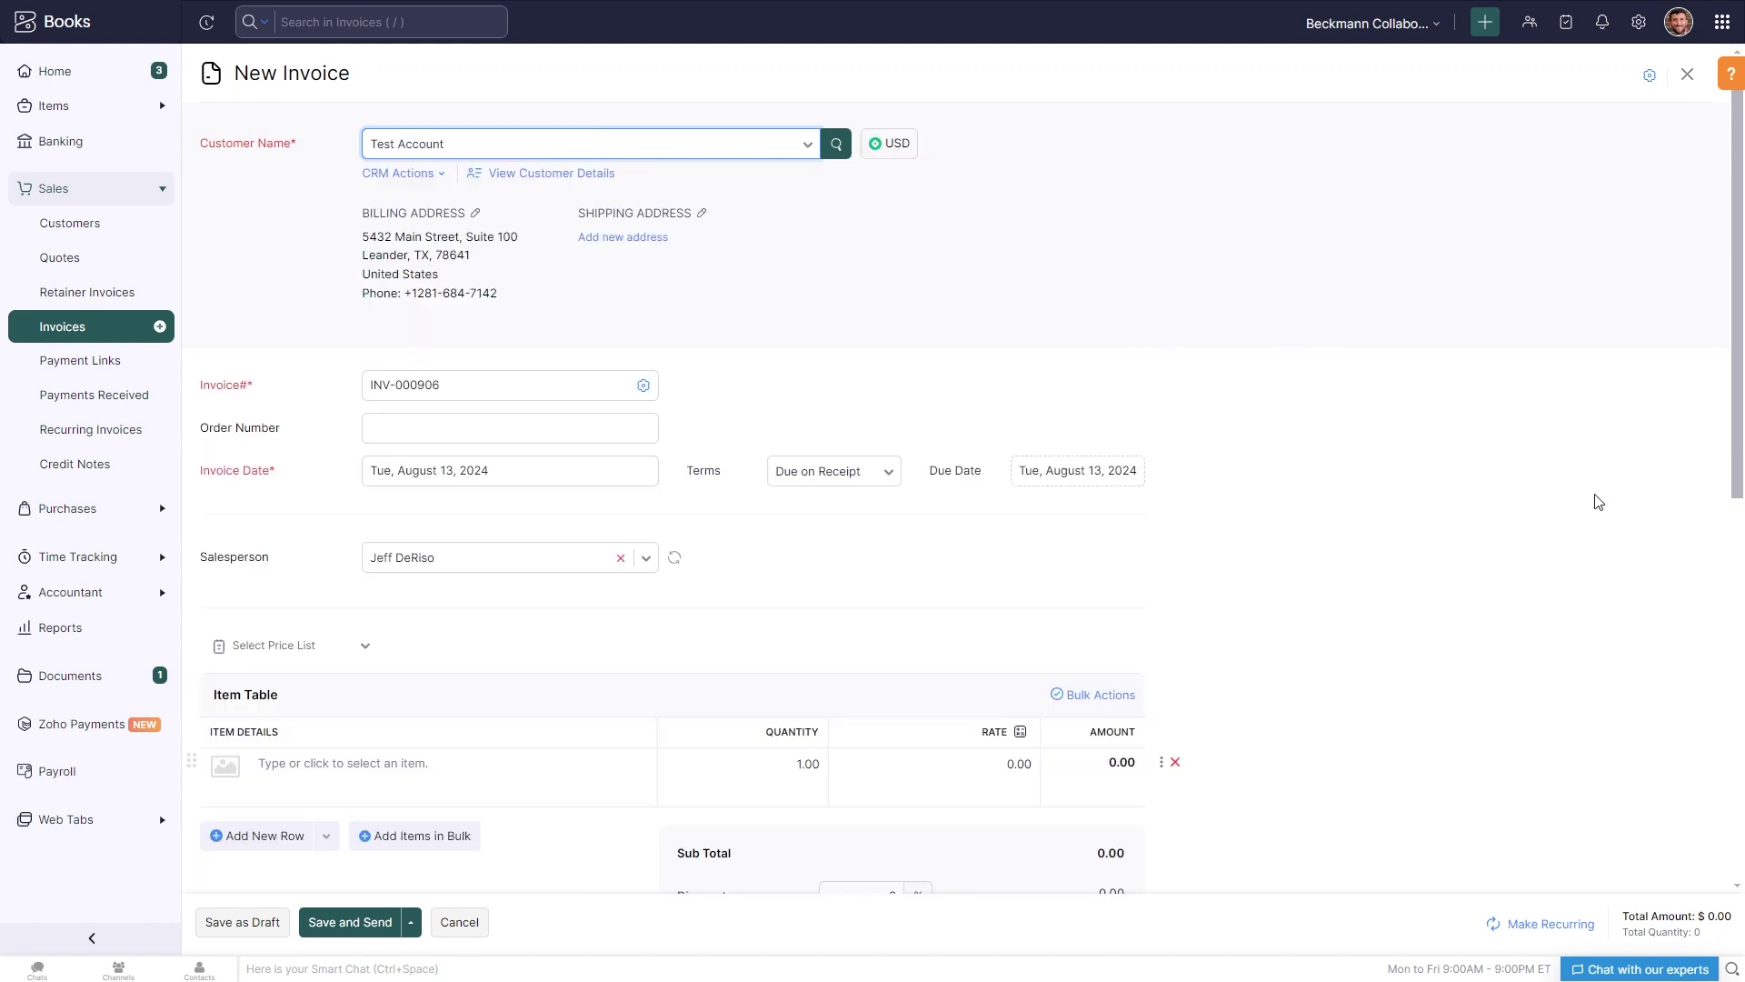
pyautogui.scroll(-3, 1598, 502)
# - Add Test Product with a 100% discount, disable Stripe, and save as draft
pyautogui.click(409, 404)
pyautogui.write('t')
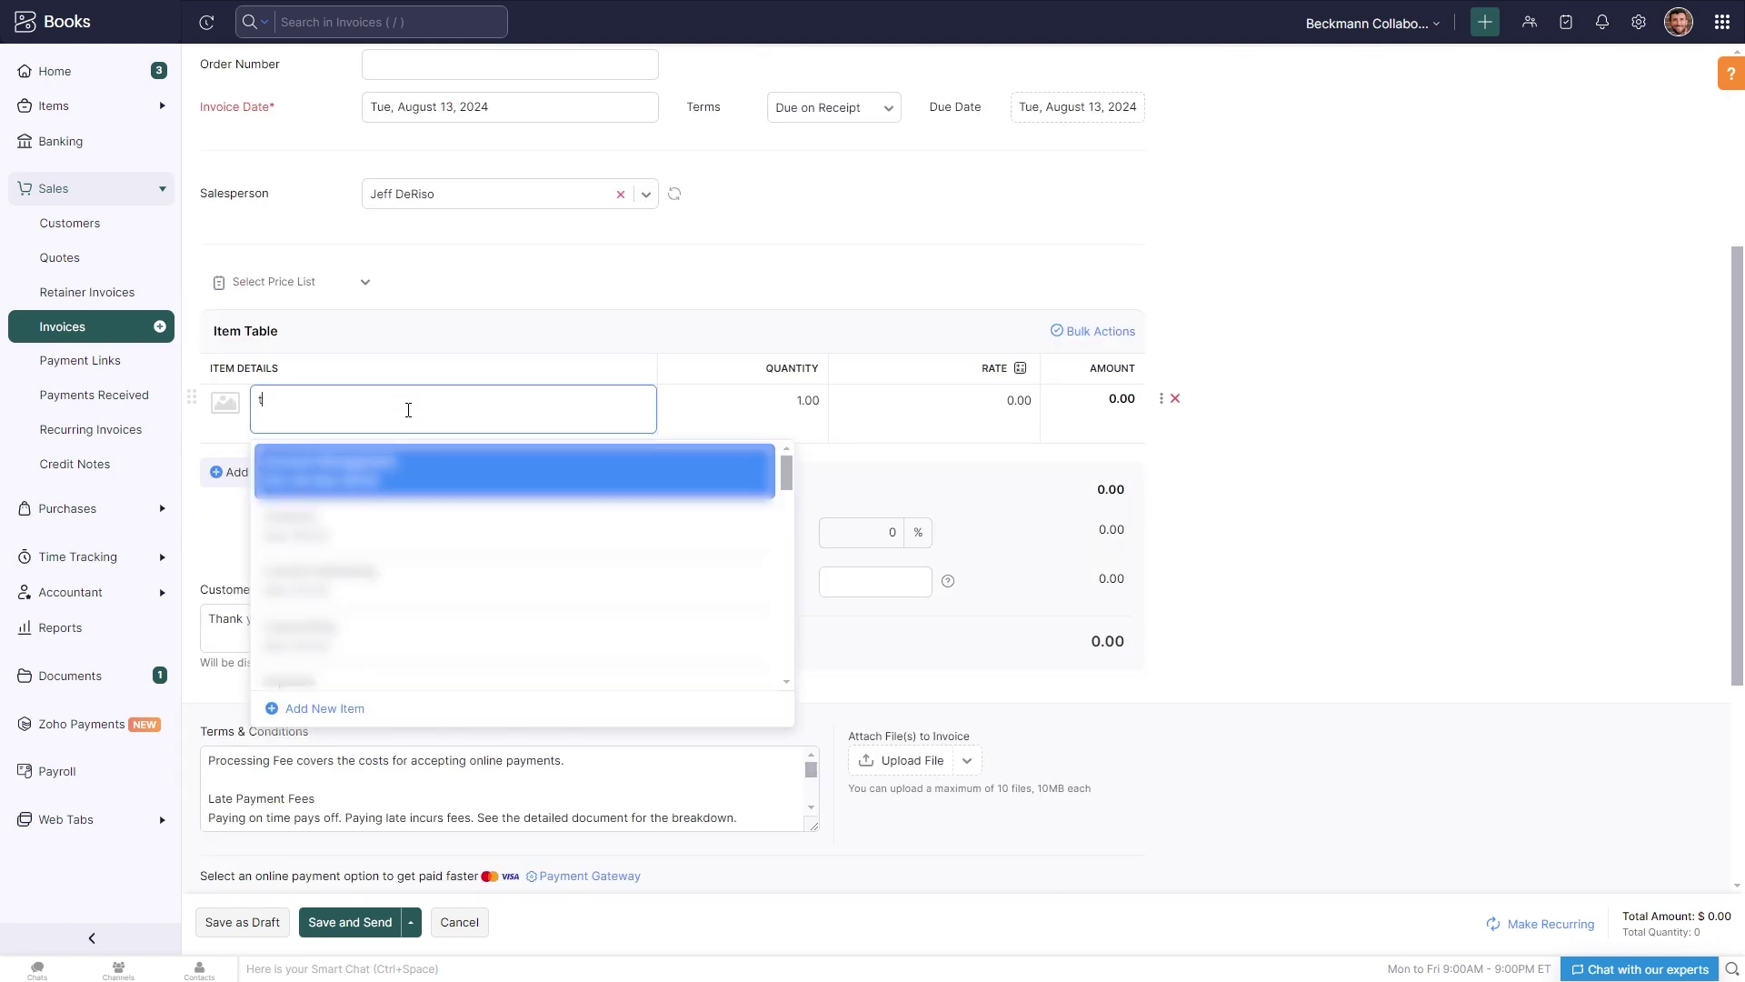
pyautogui.write('est')
pyautogui.click(349, 482)
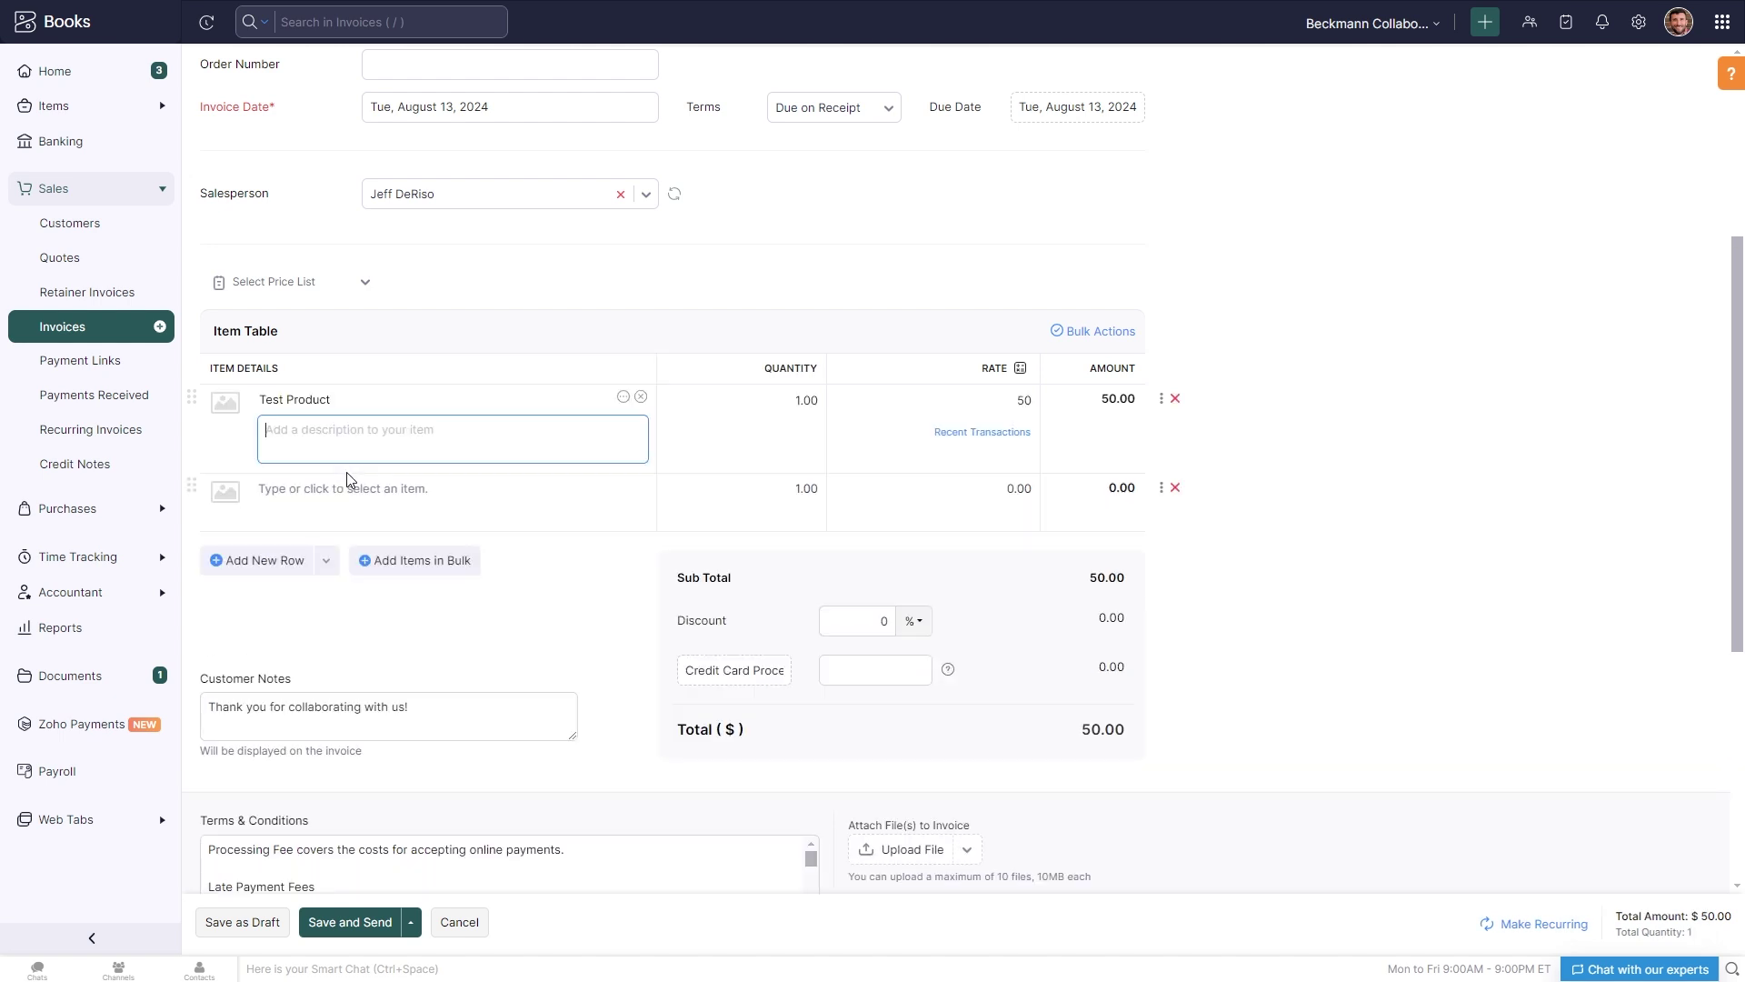
pyautogui.click(886, 622)
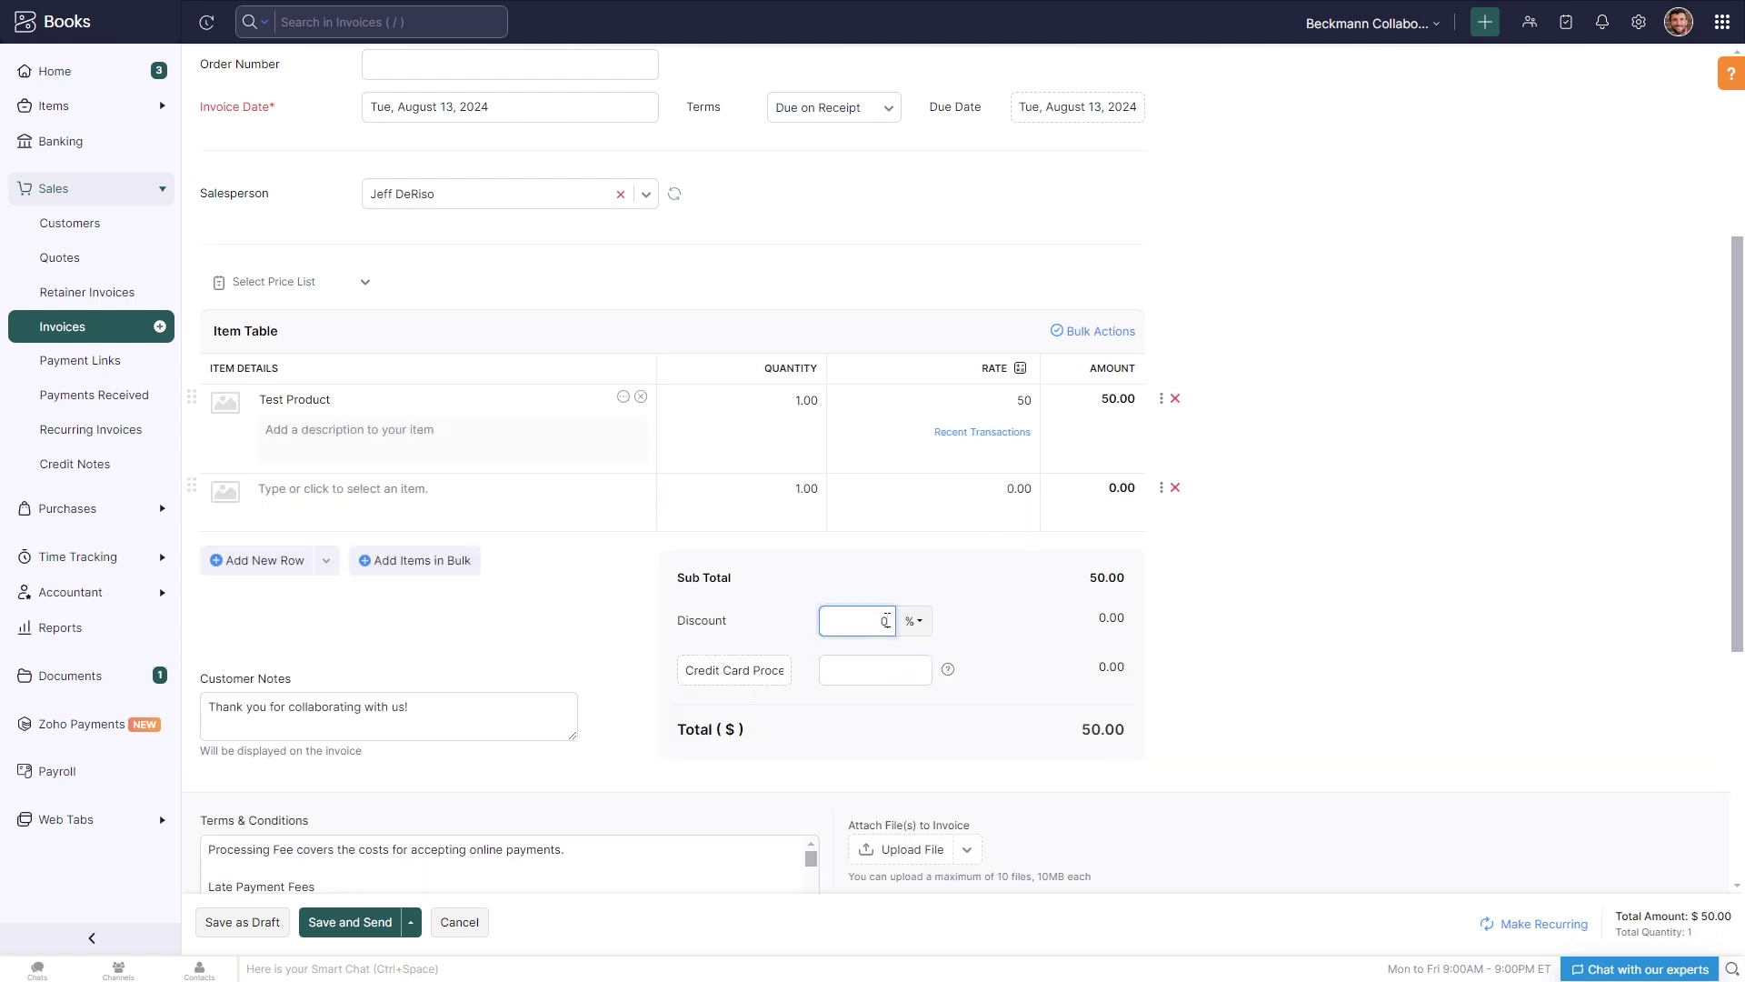
pyautogui.write('100')
pyautogui.click(1381, 623)
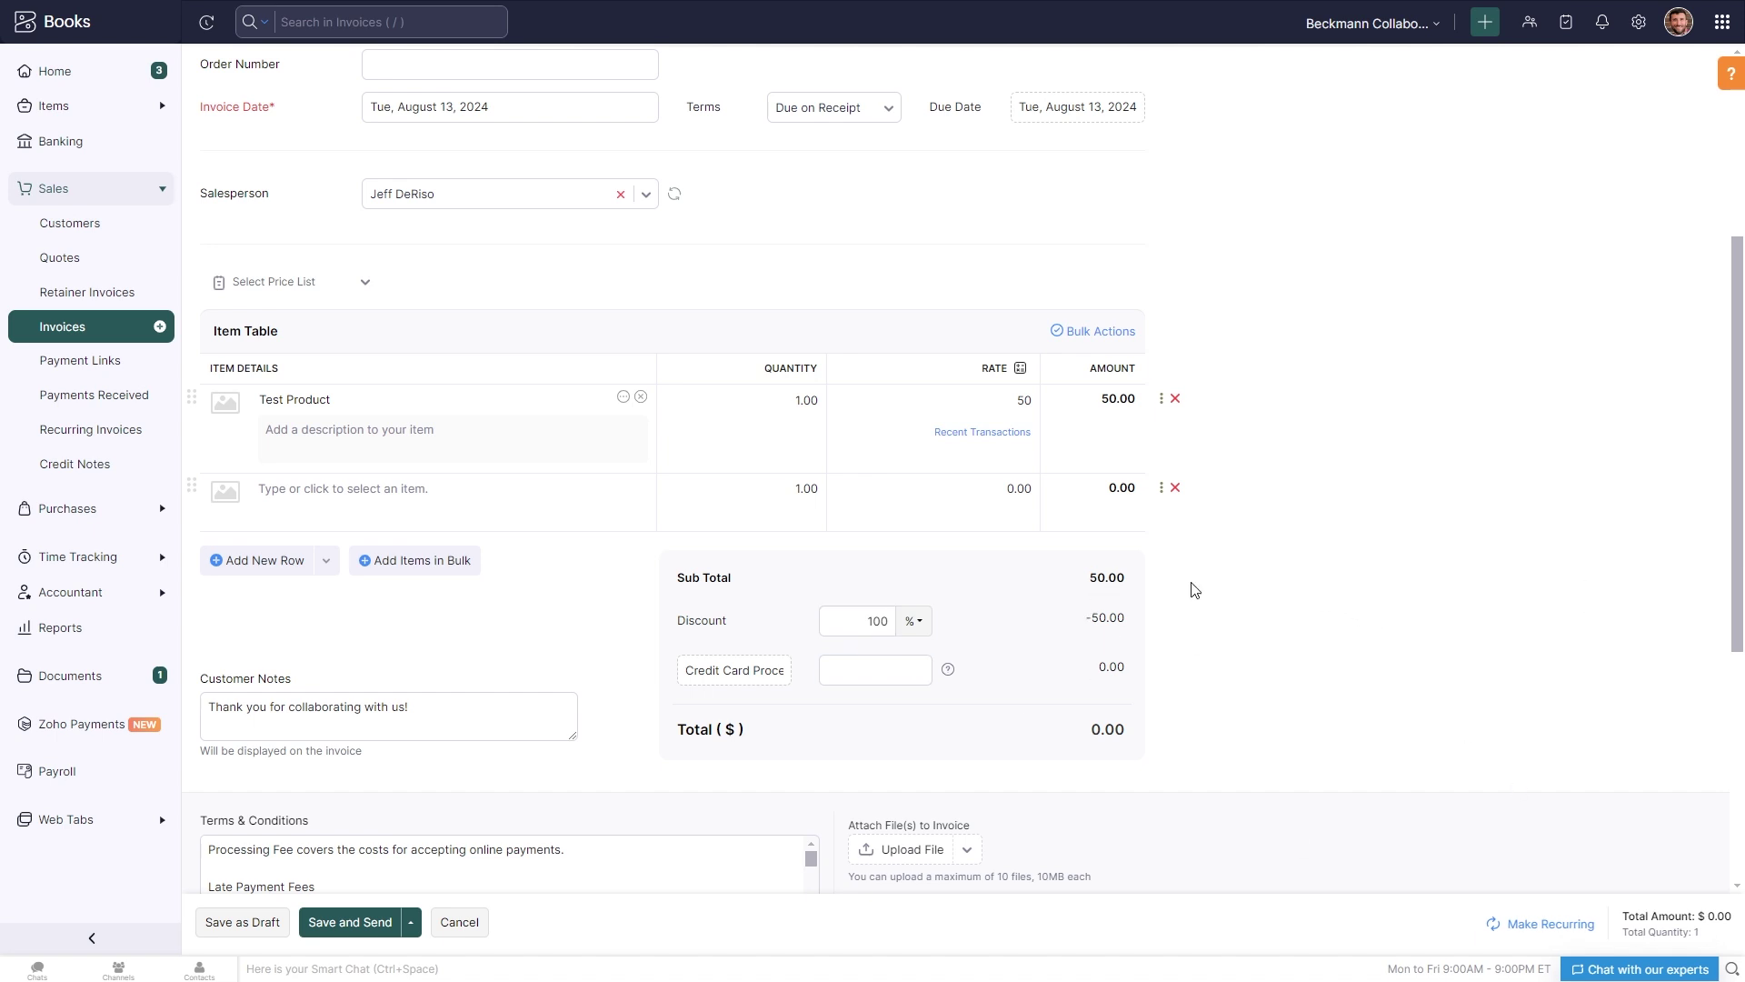
pyautogui.scroll(-2, 1377, 501)
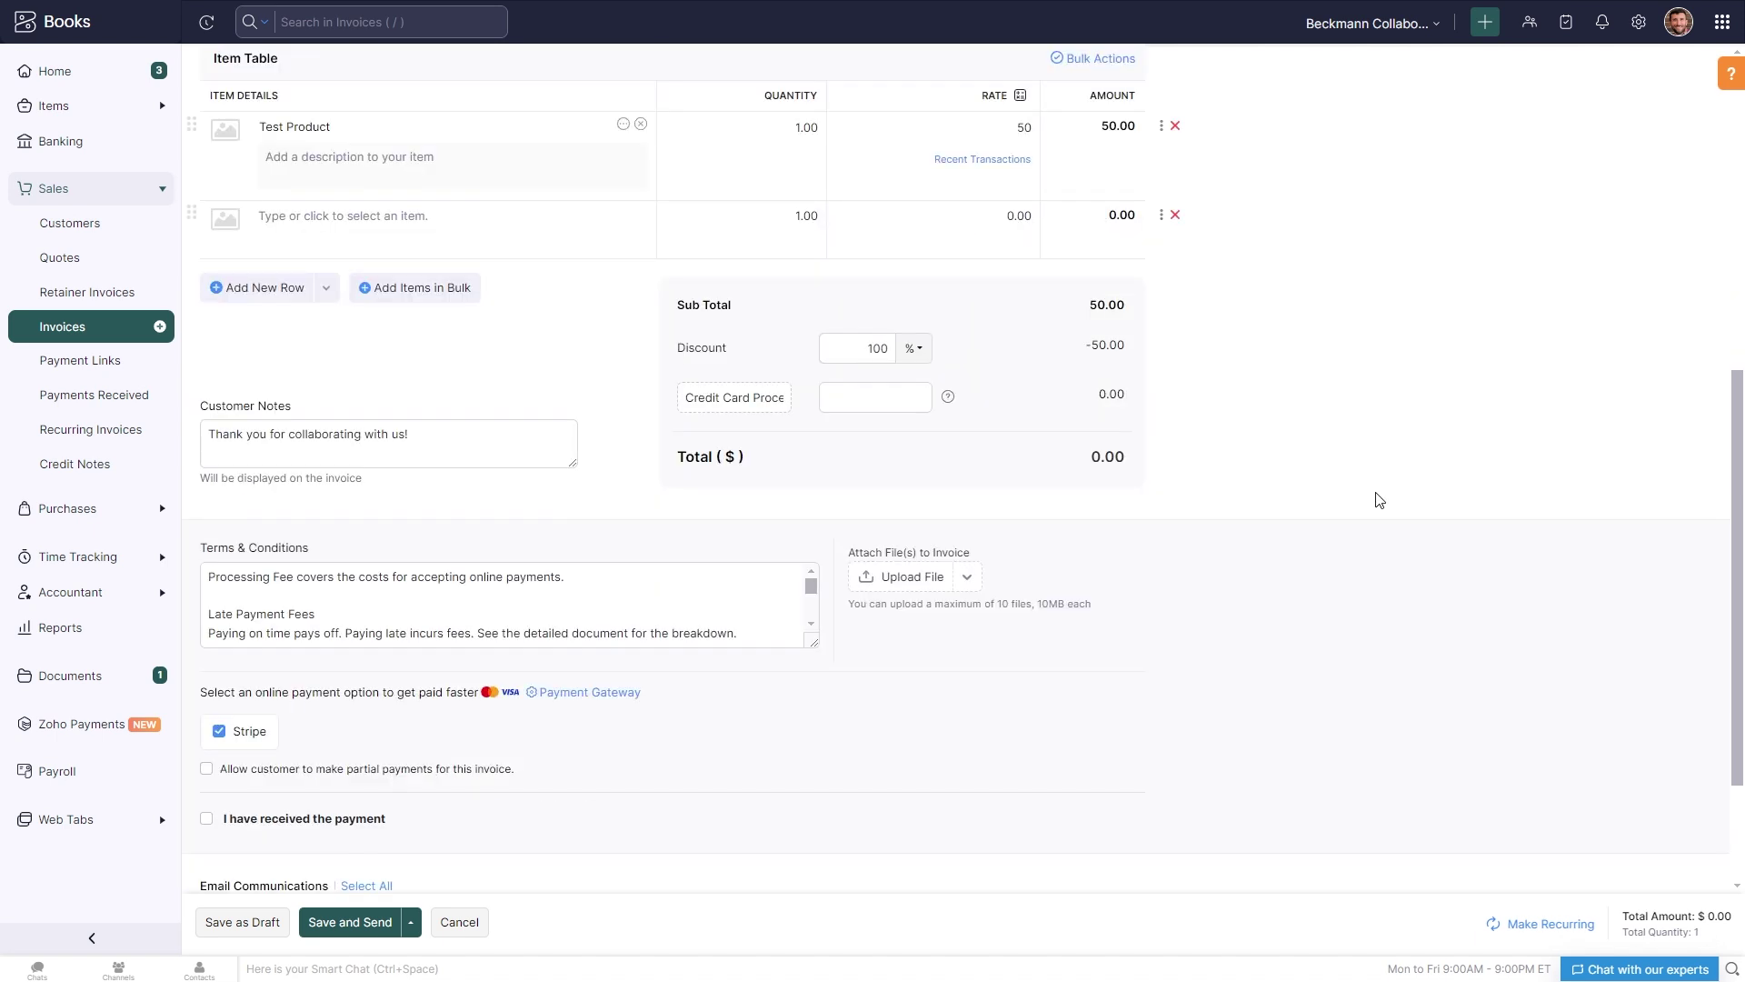
pyautogui.click(219, 732)
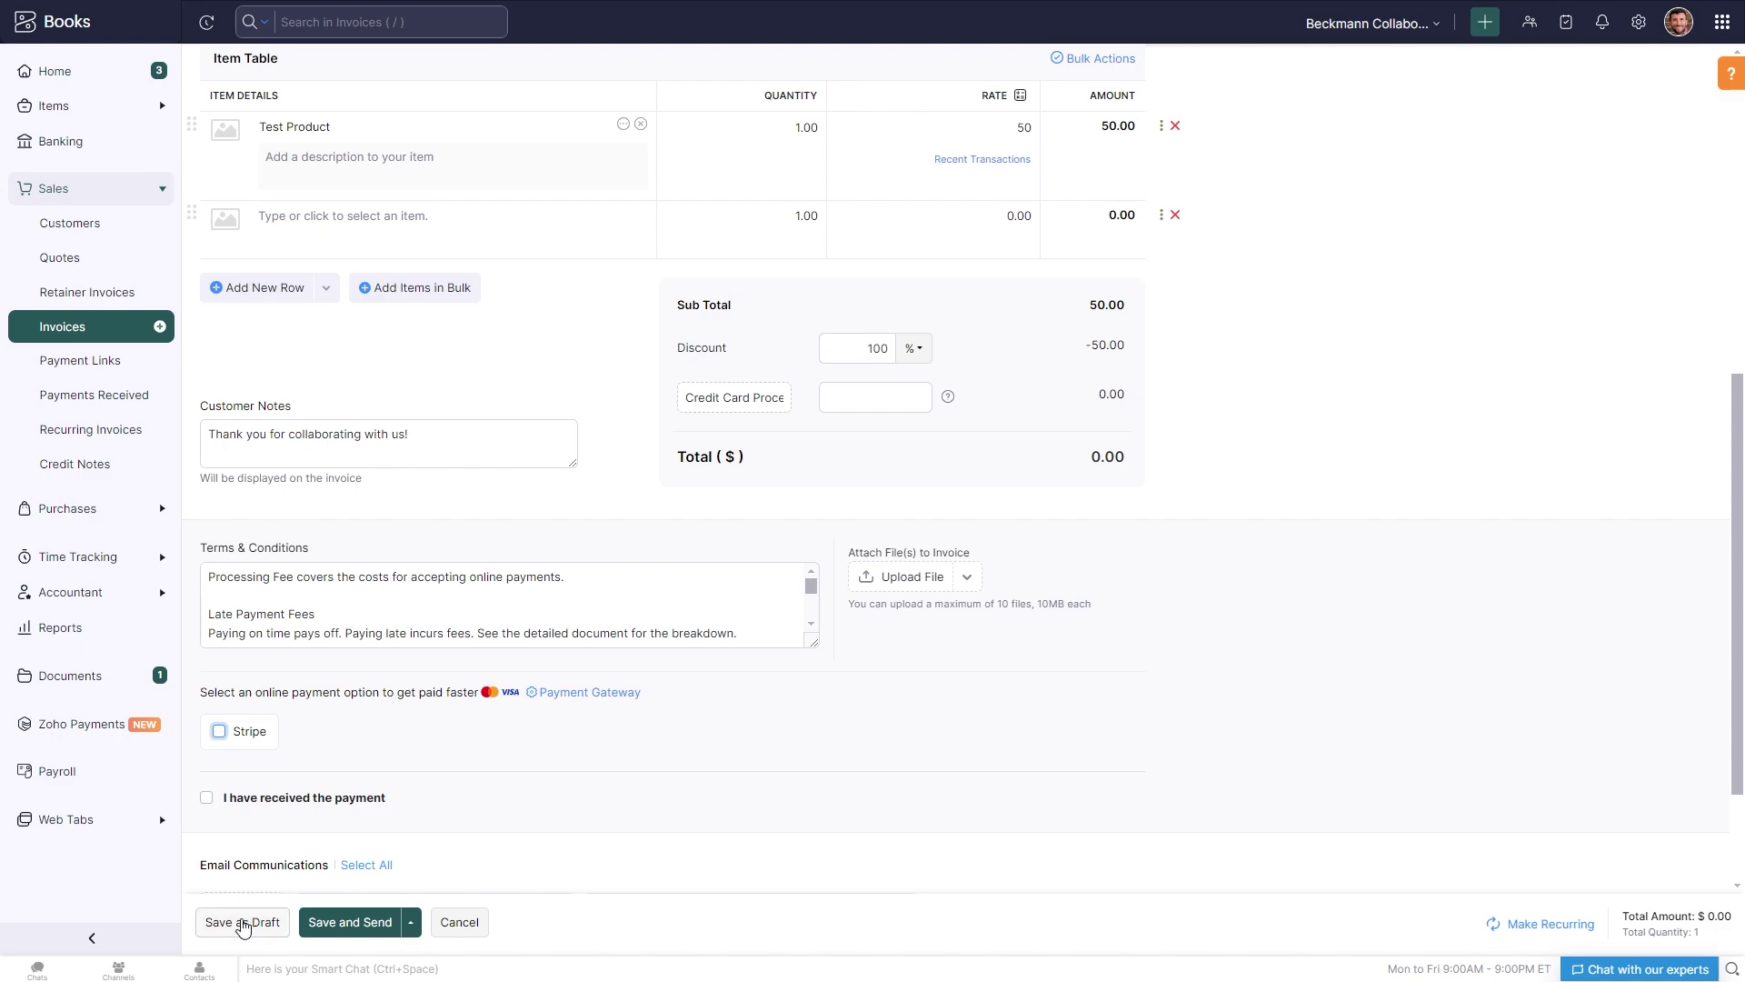
pyautogui.click(243, 923)
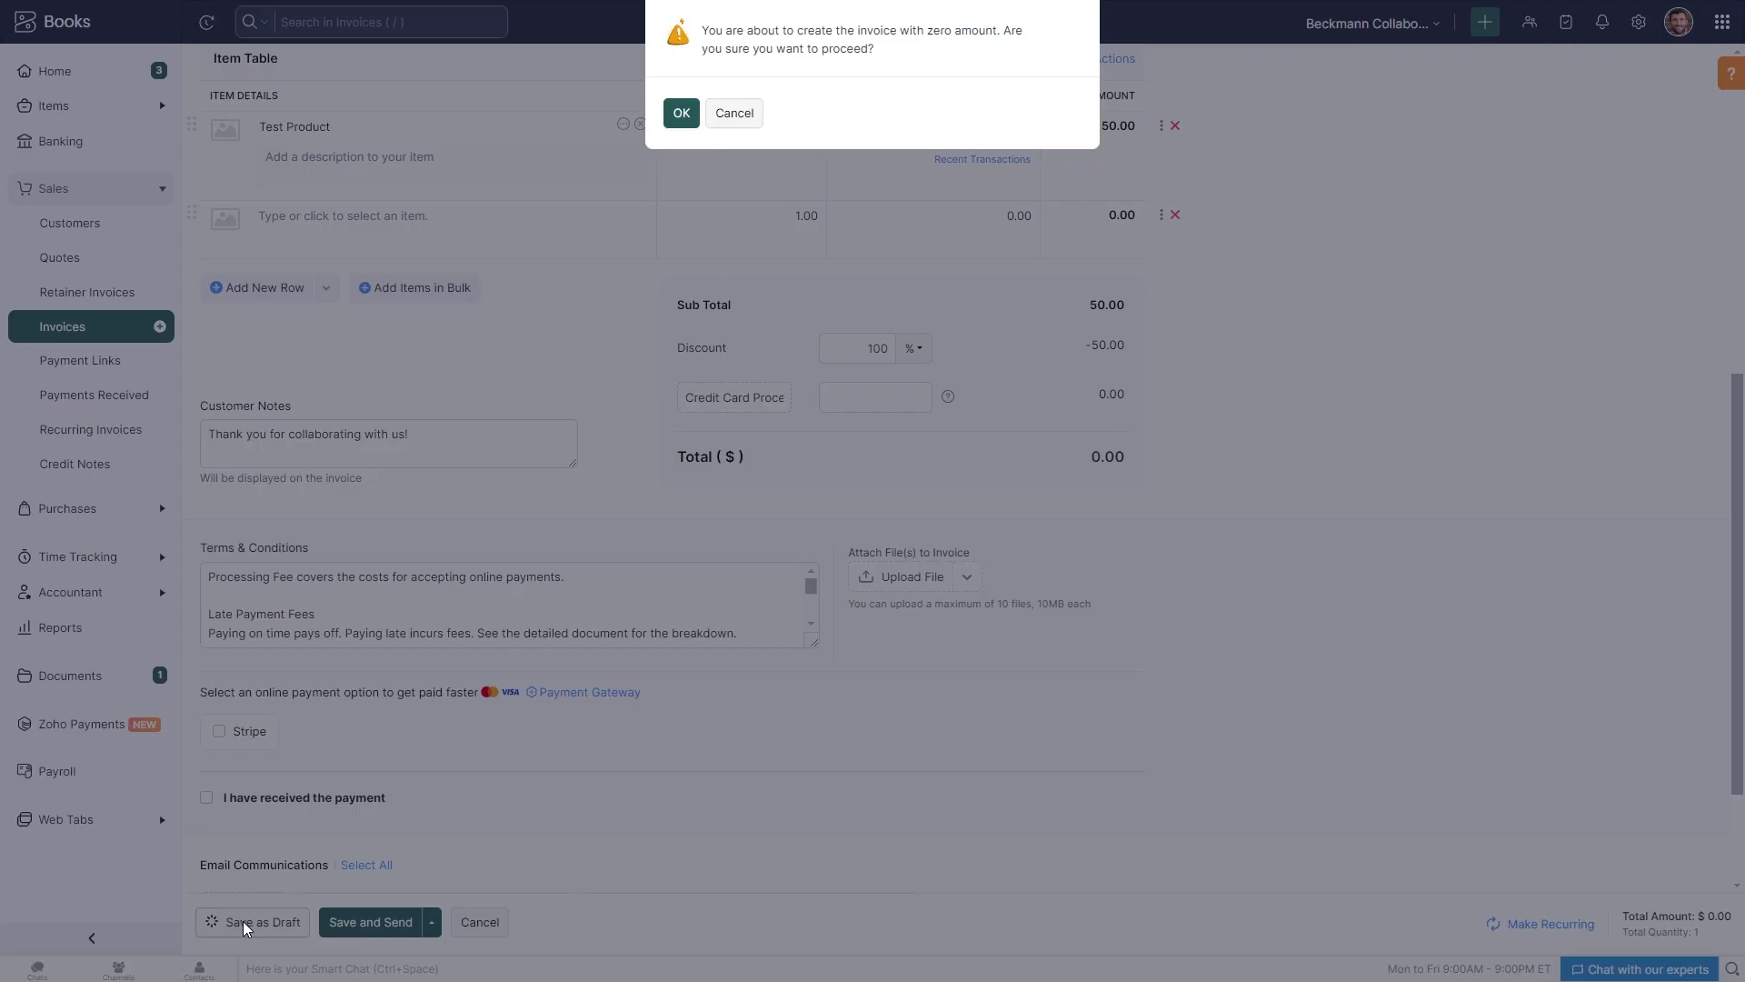
# - Confirm the zero-amount warning to create invoice INV-000906
pyautogui.click(682, 115)
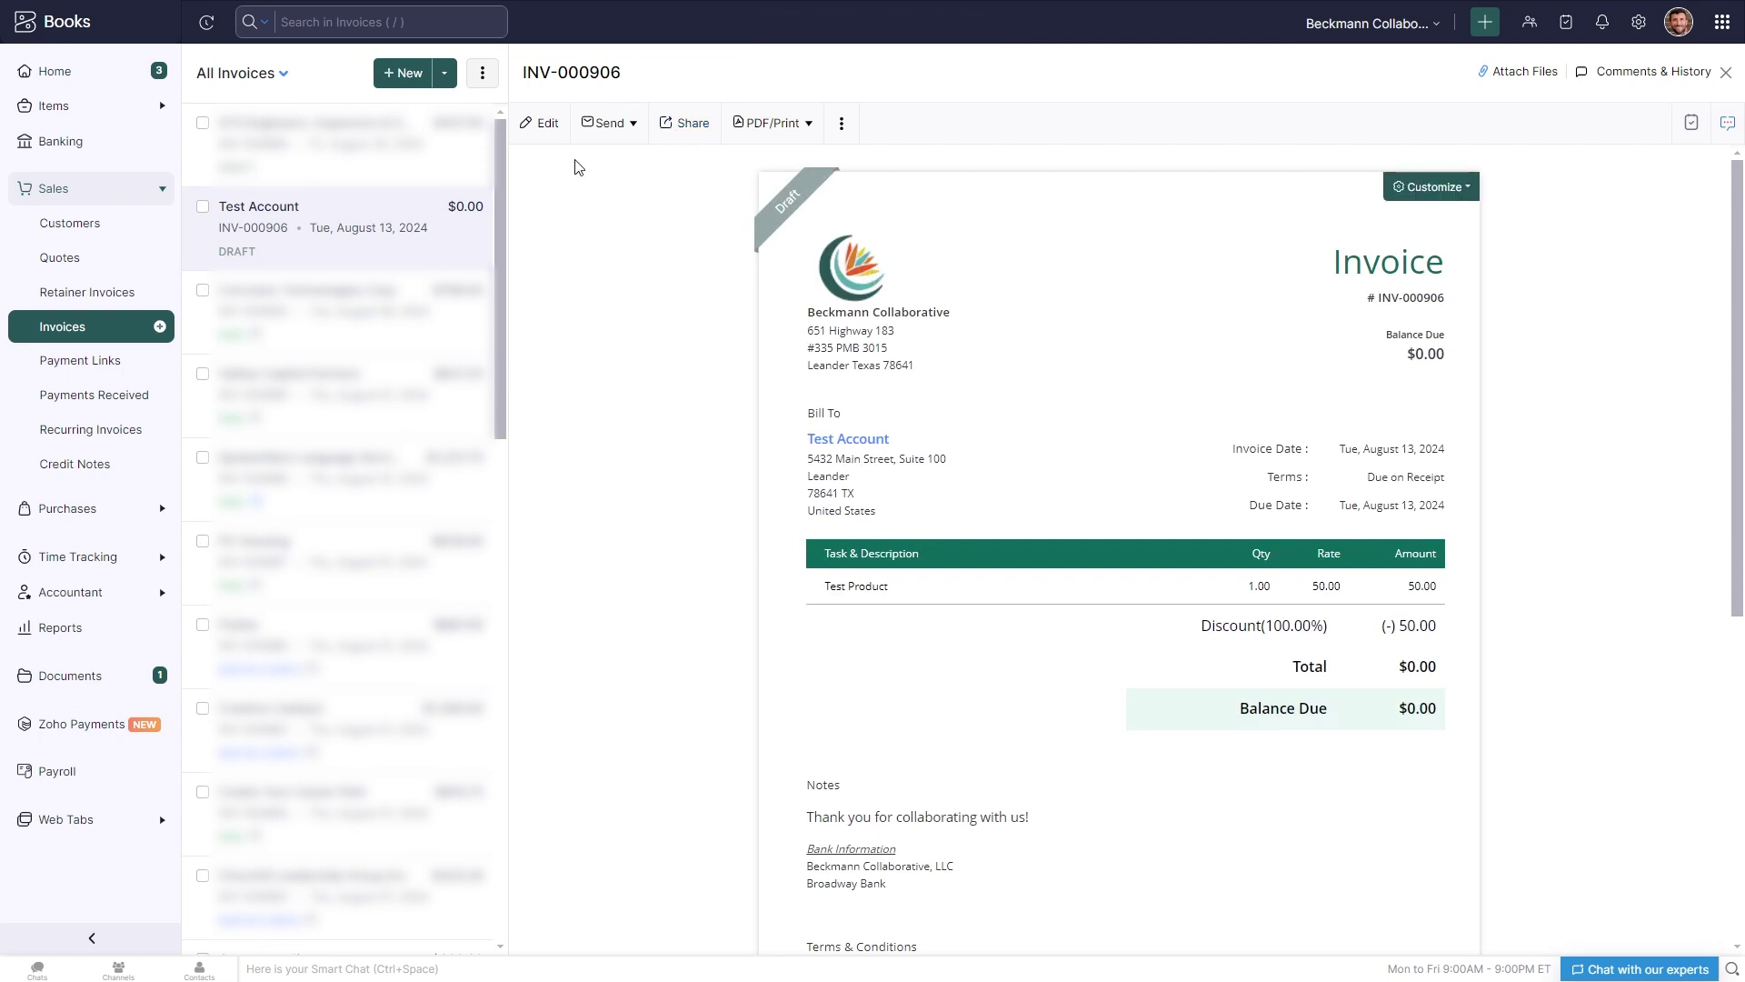
pyautogui.moveTo(1119, 546)
pyautogui.tripleClick(835, 587)
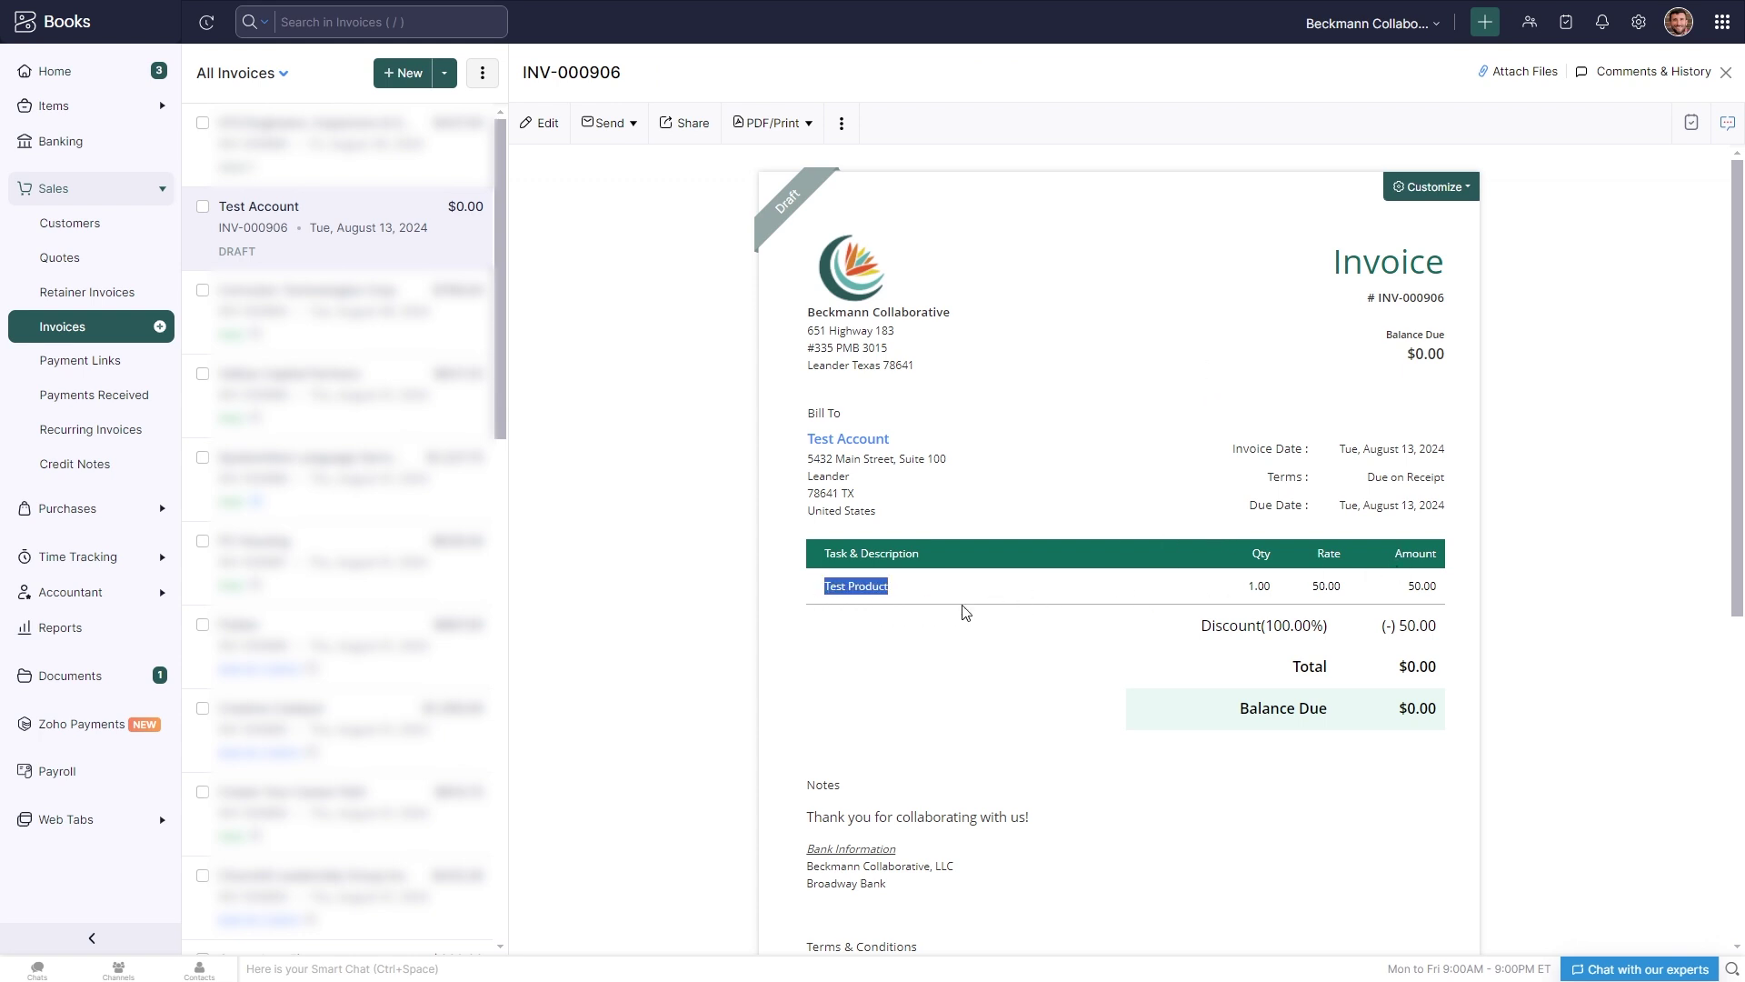
pyautogui.click(1536, 565)
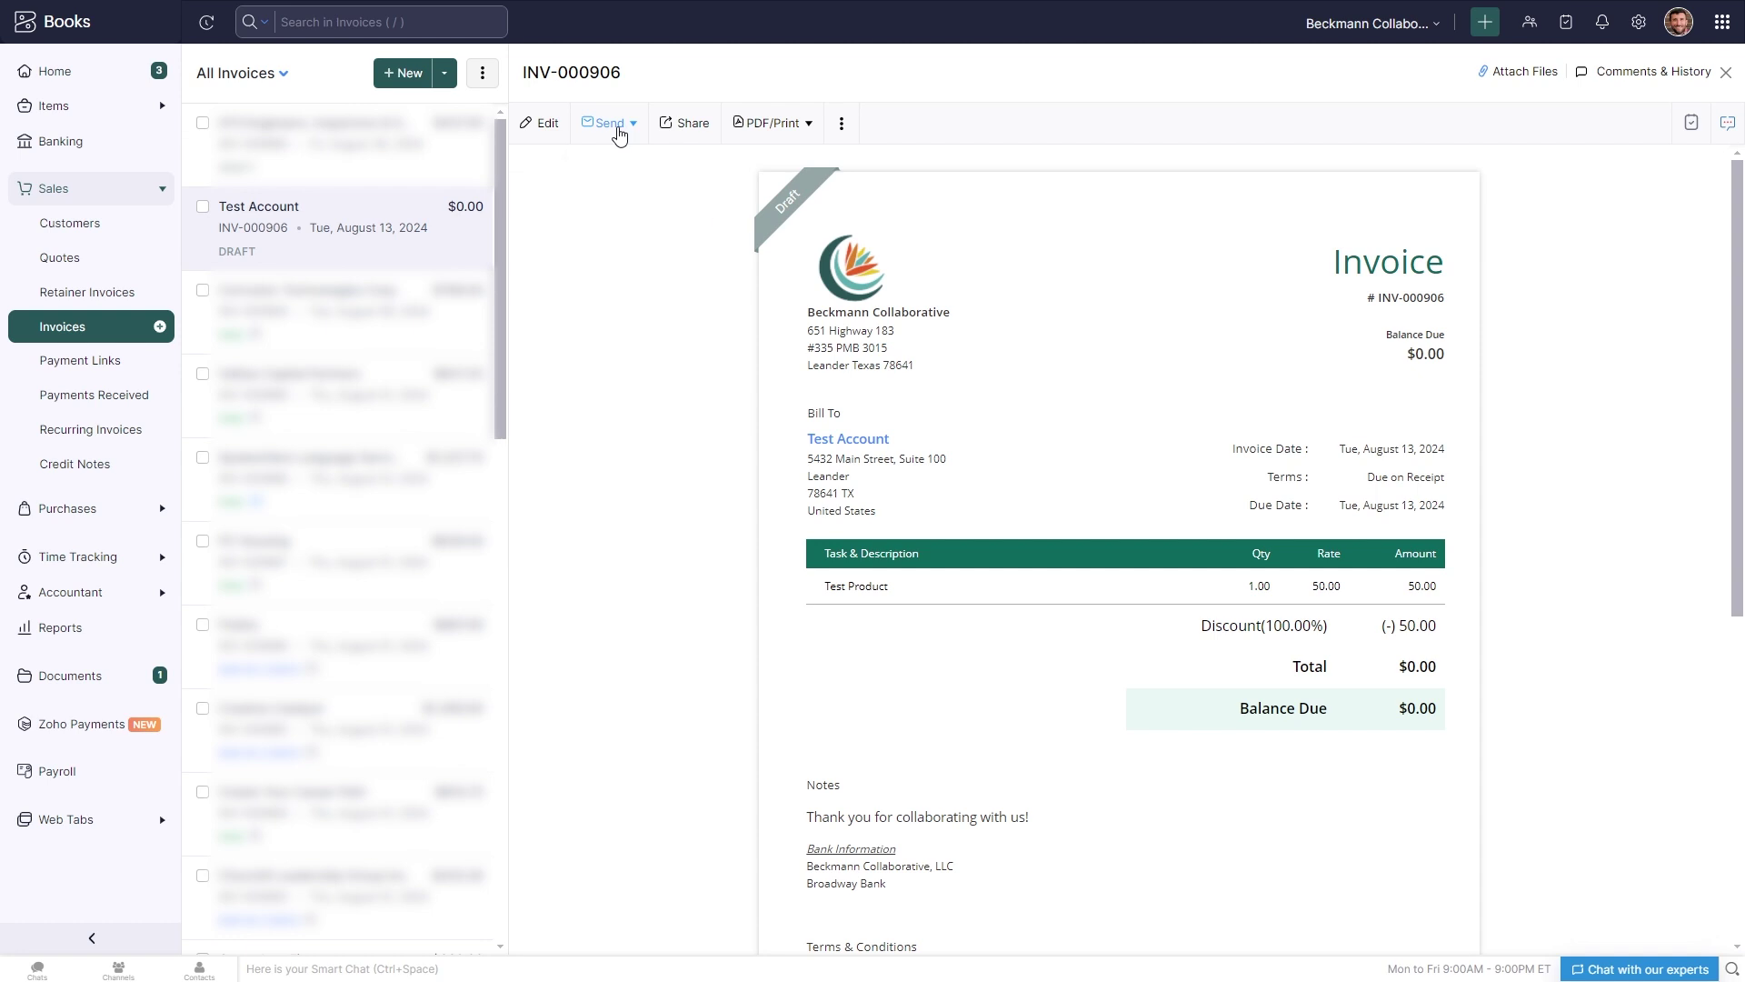
# - Email invoice INV-000906 to Test Account via Send Mail
pyautogui.click(617, 134)
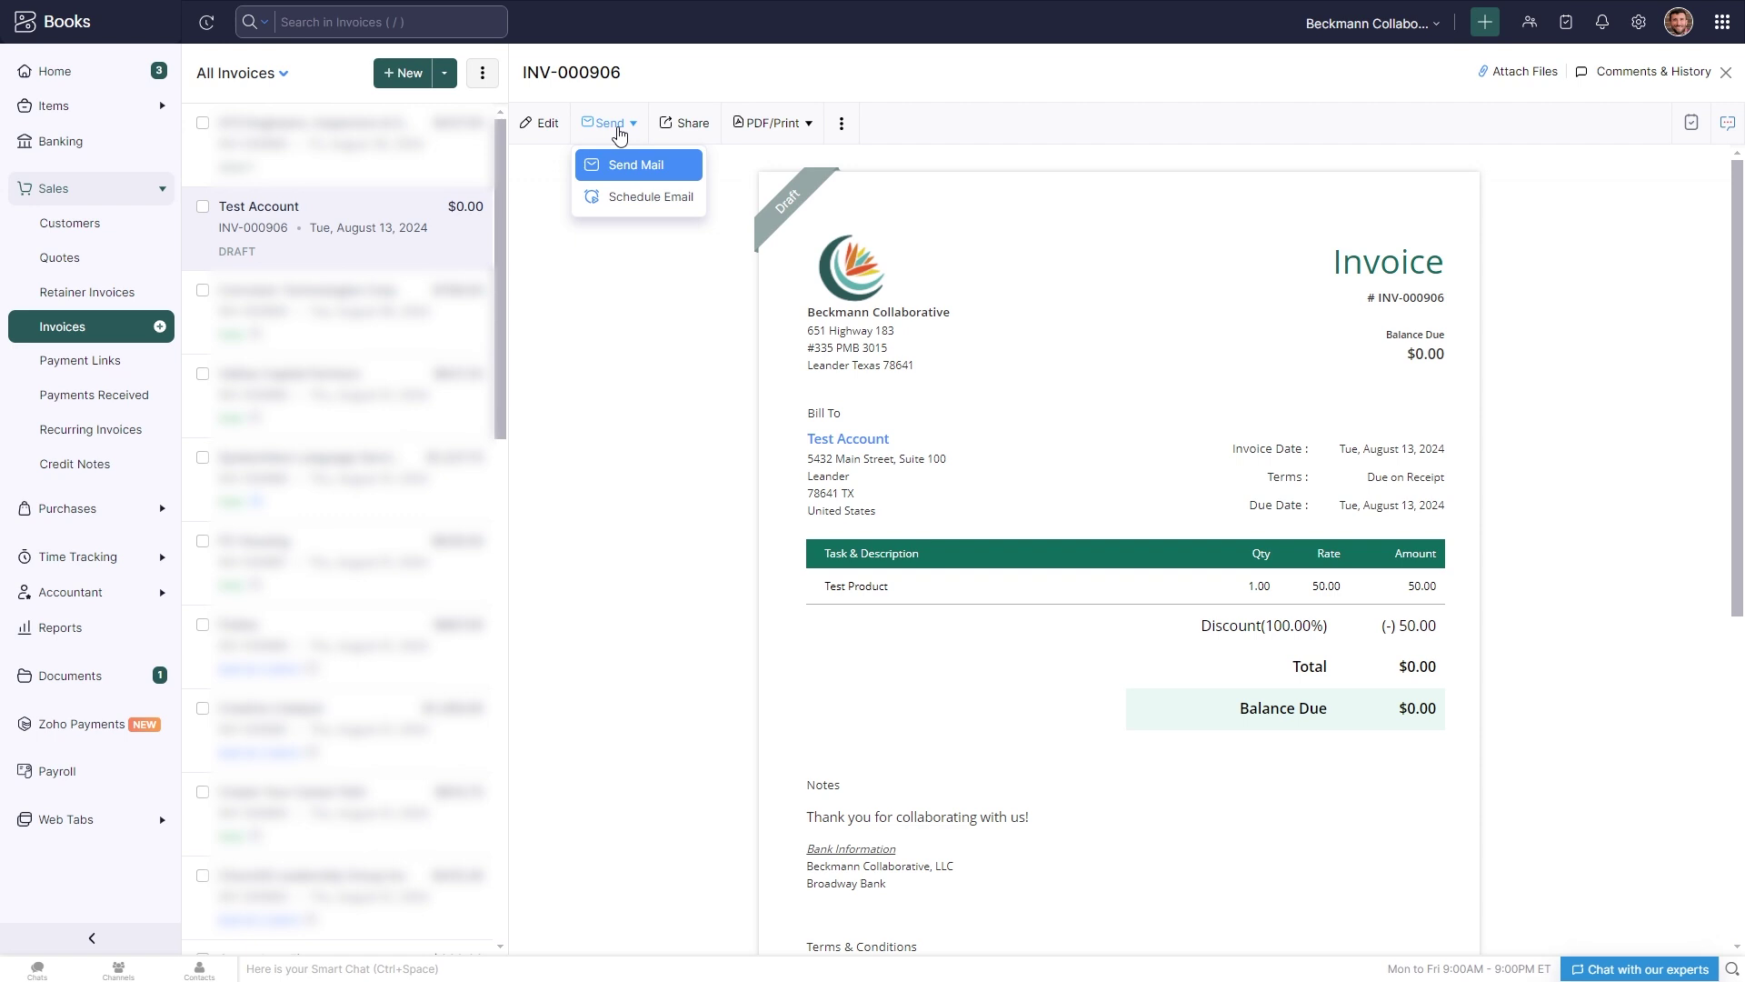
pyautogui.click(633, 170)
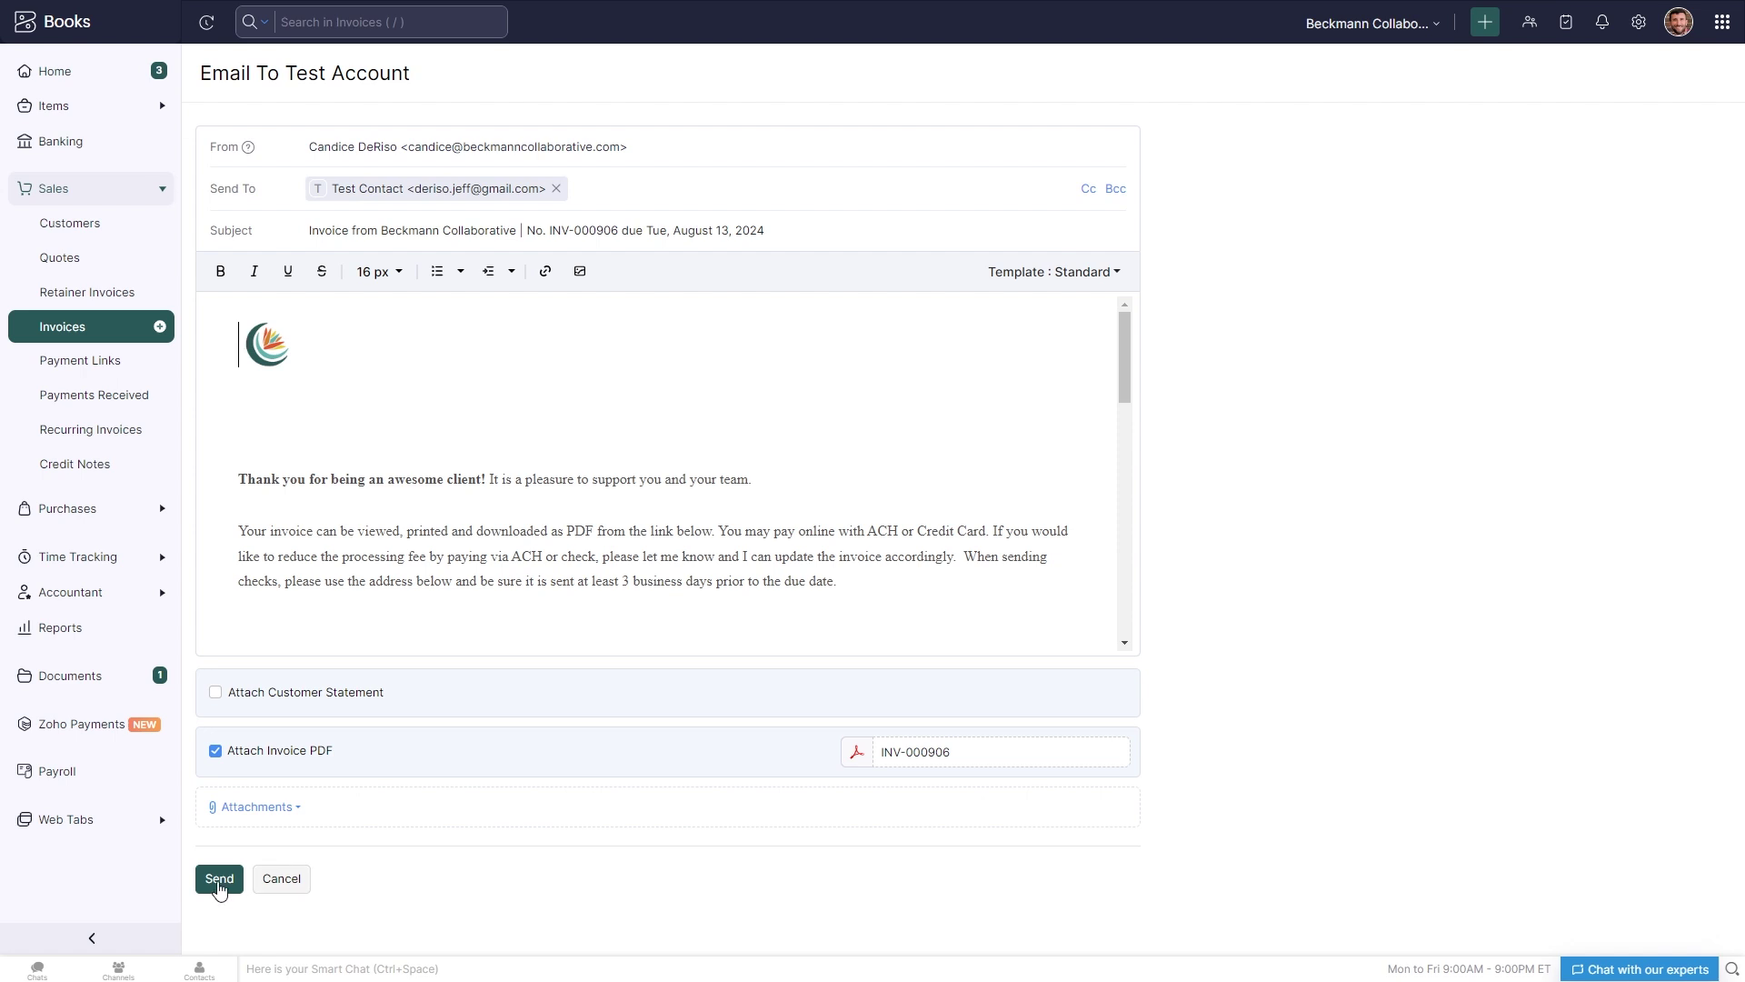
pyautogui.click(218, 882)
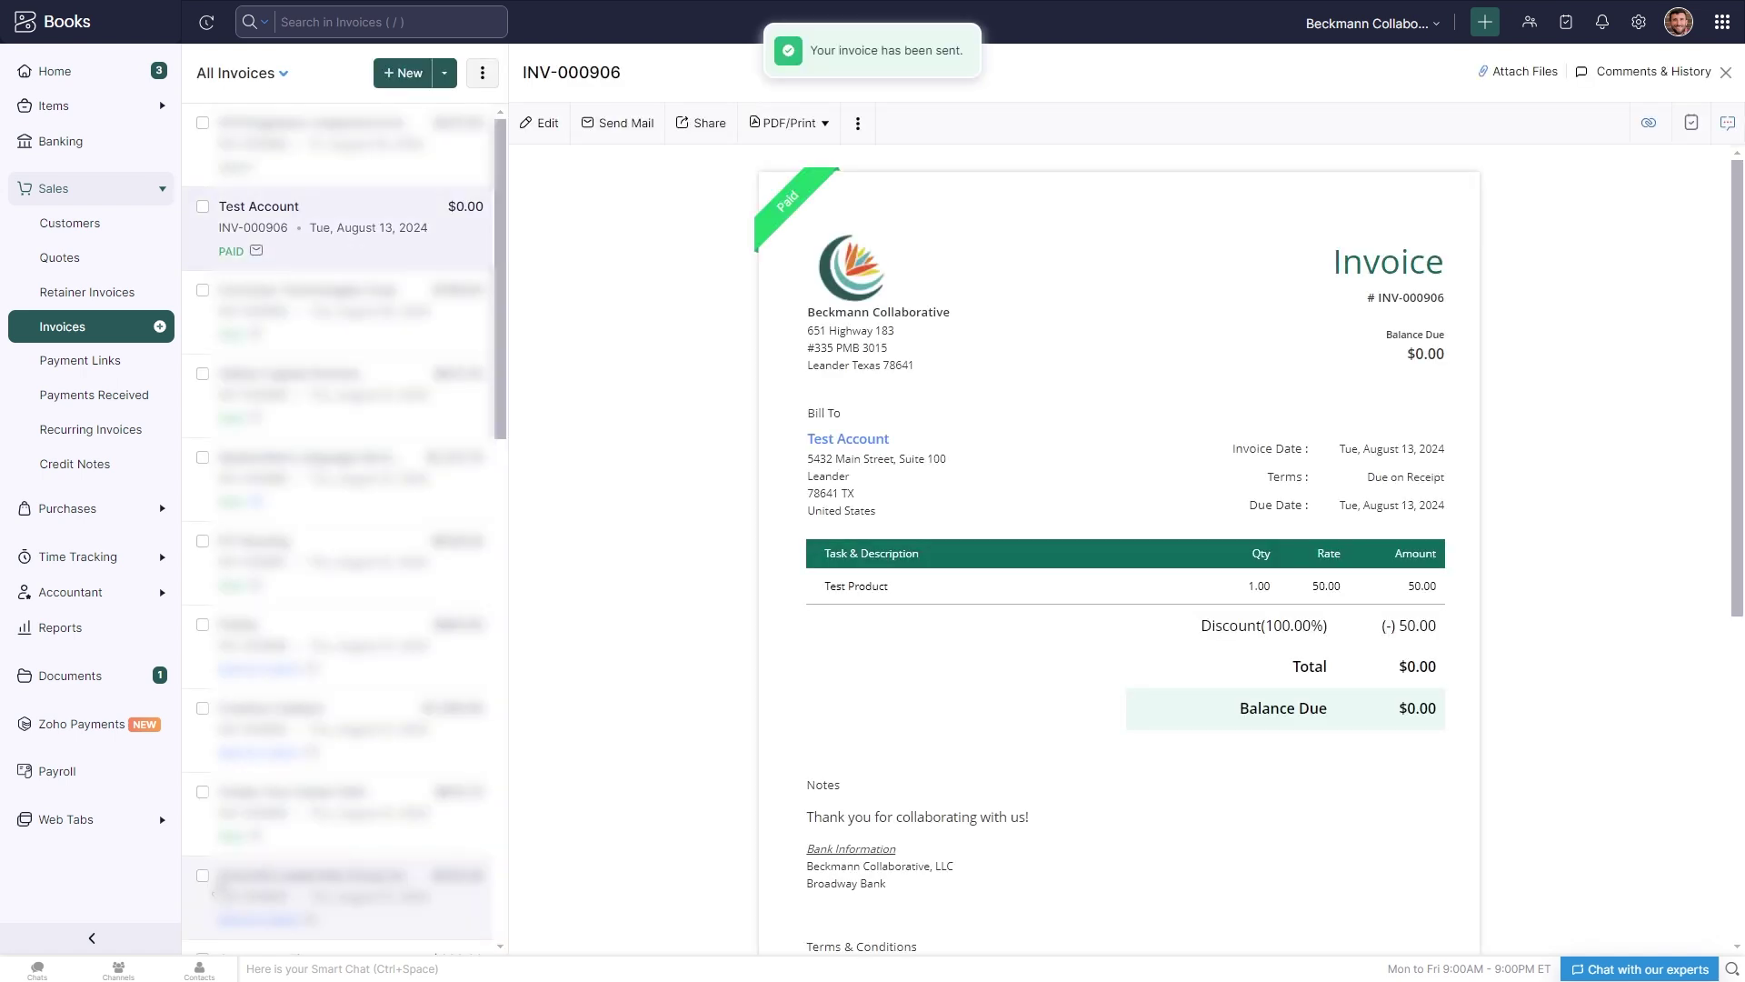
# - Back in Zoho Flow, run the test on the received Paid invoice data
pyautogui.press('F11')
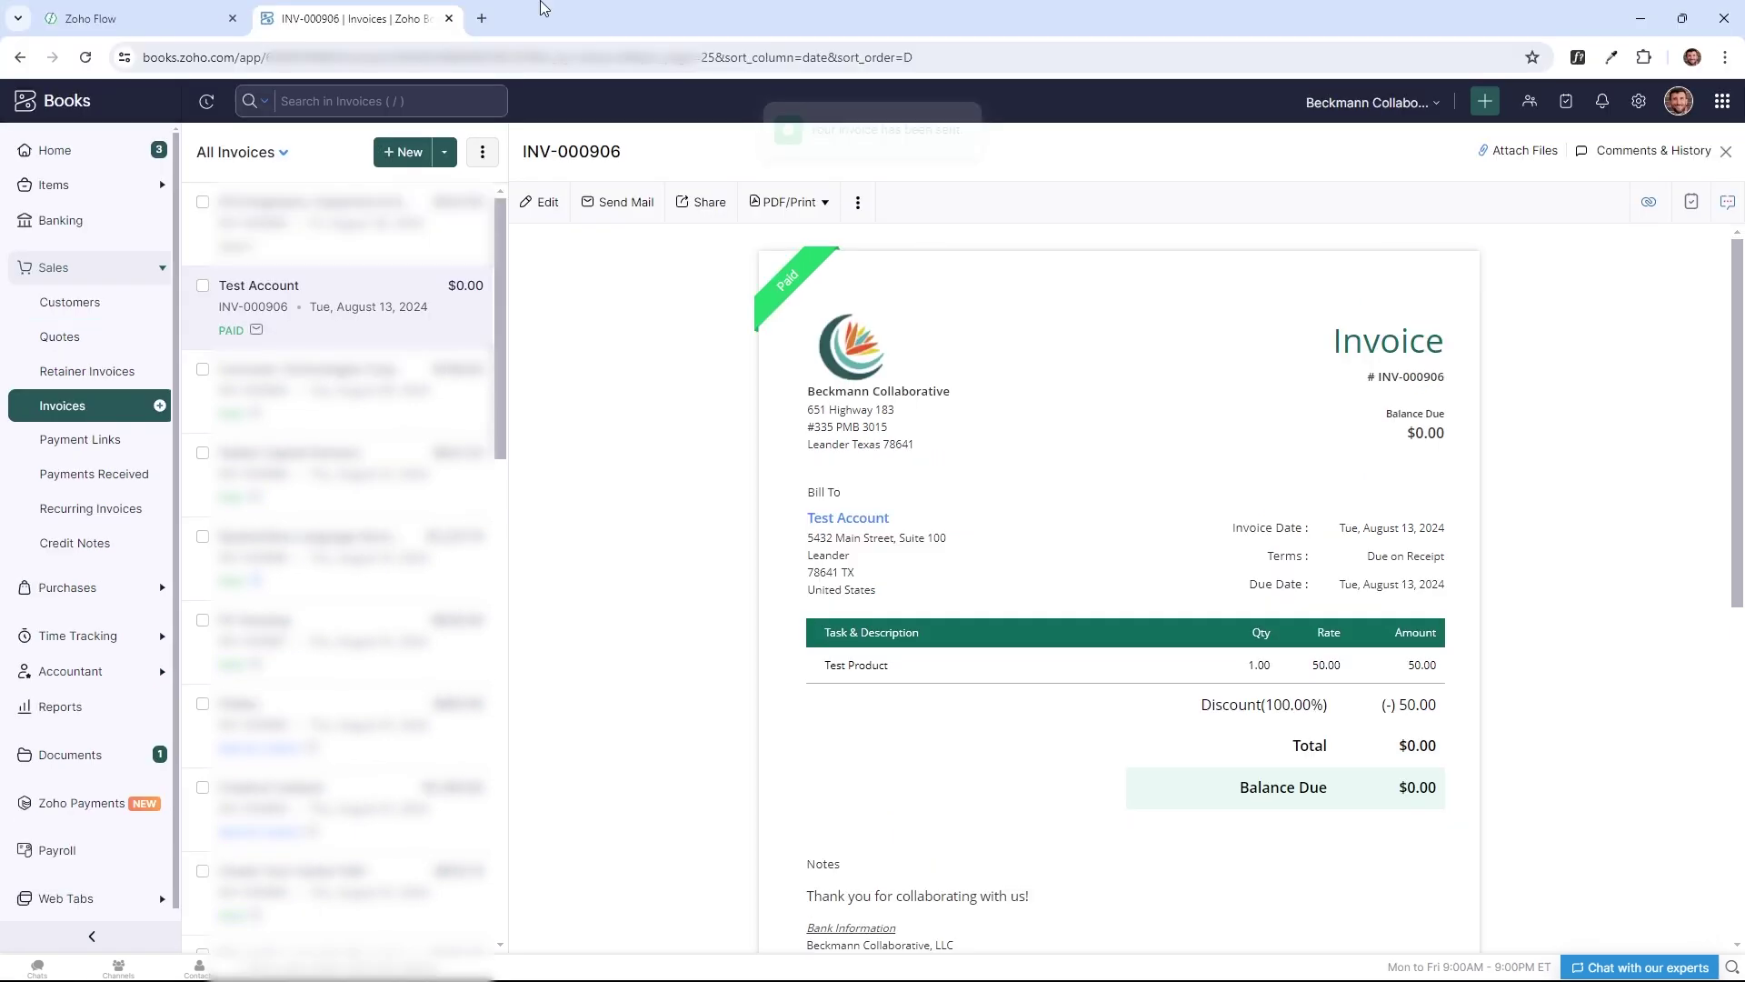
pyautogui.click(109, 18)
pyautogui.press('F11')
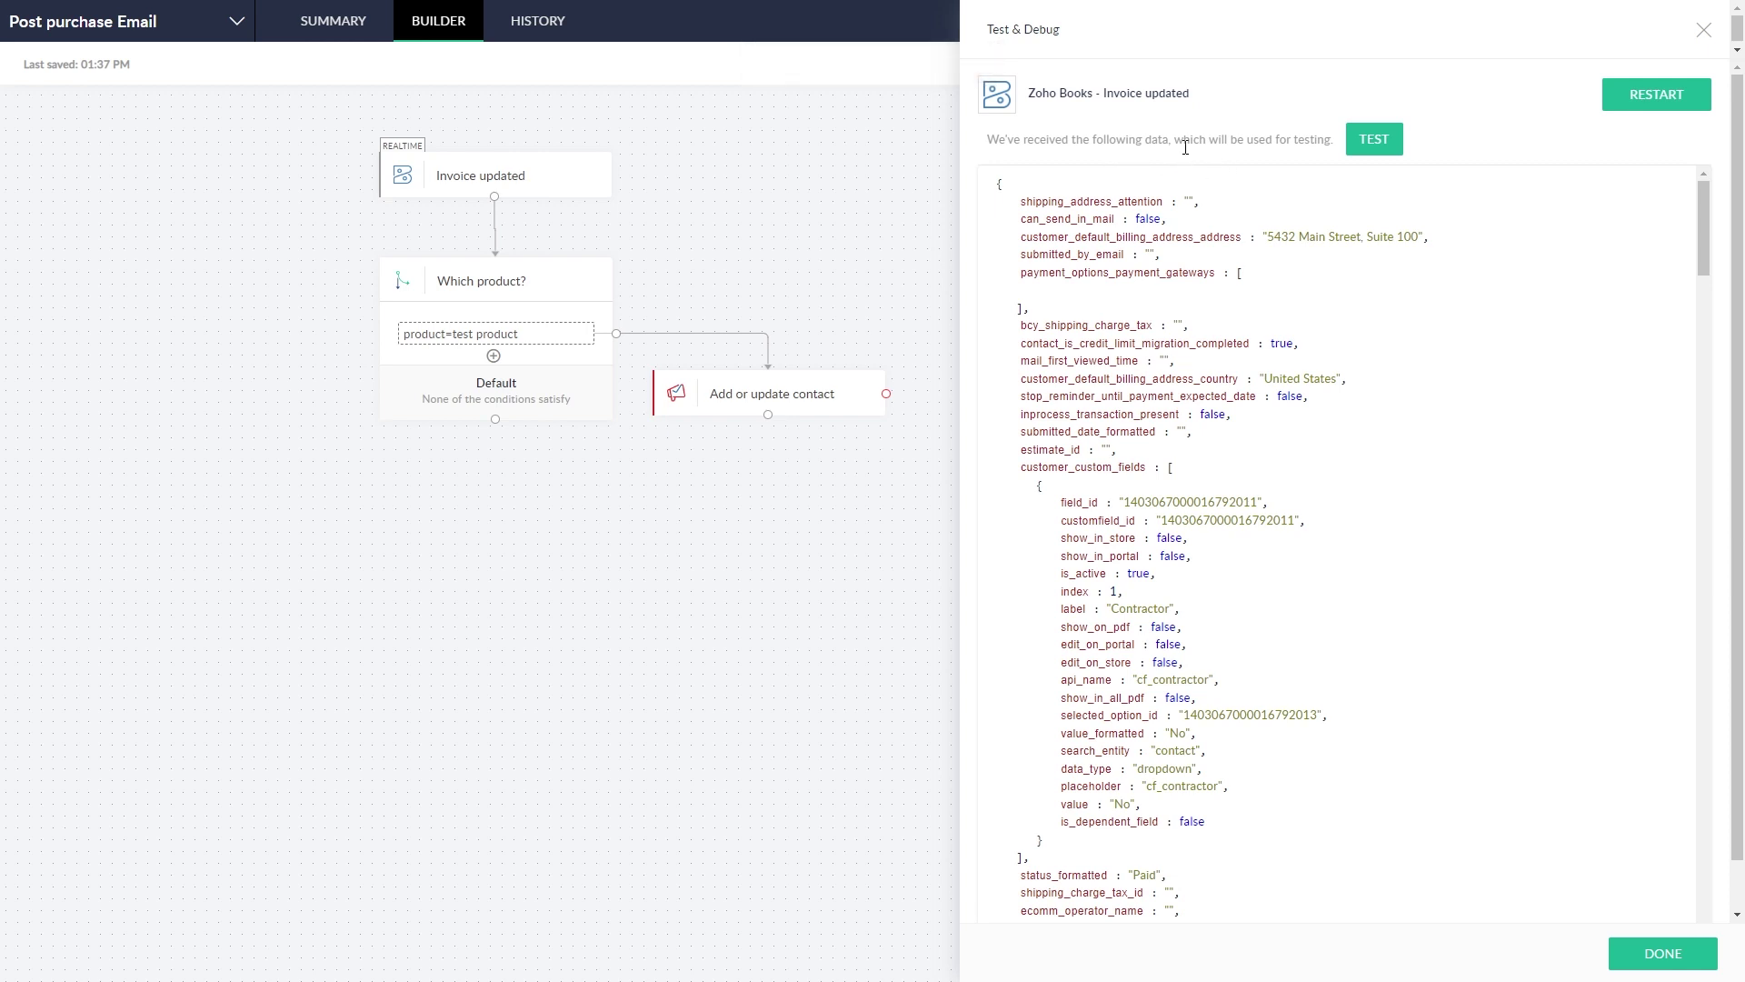
pyautogui.click(1384, 146)
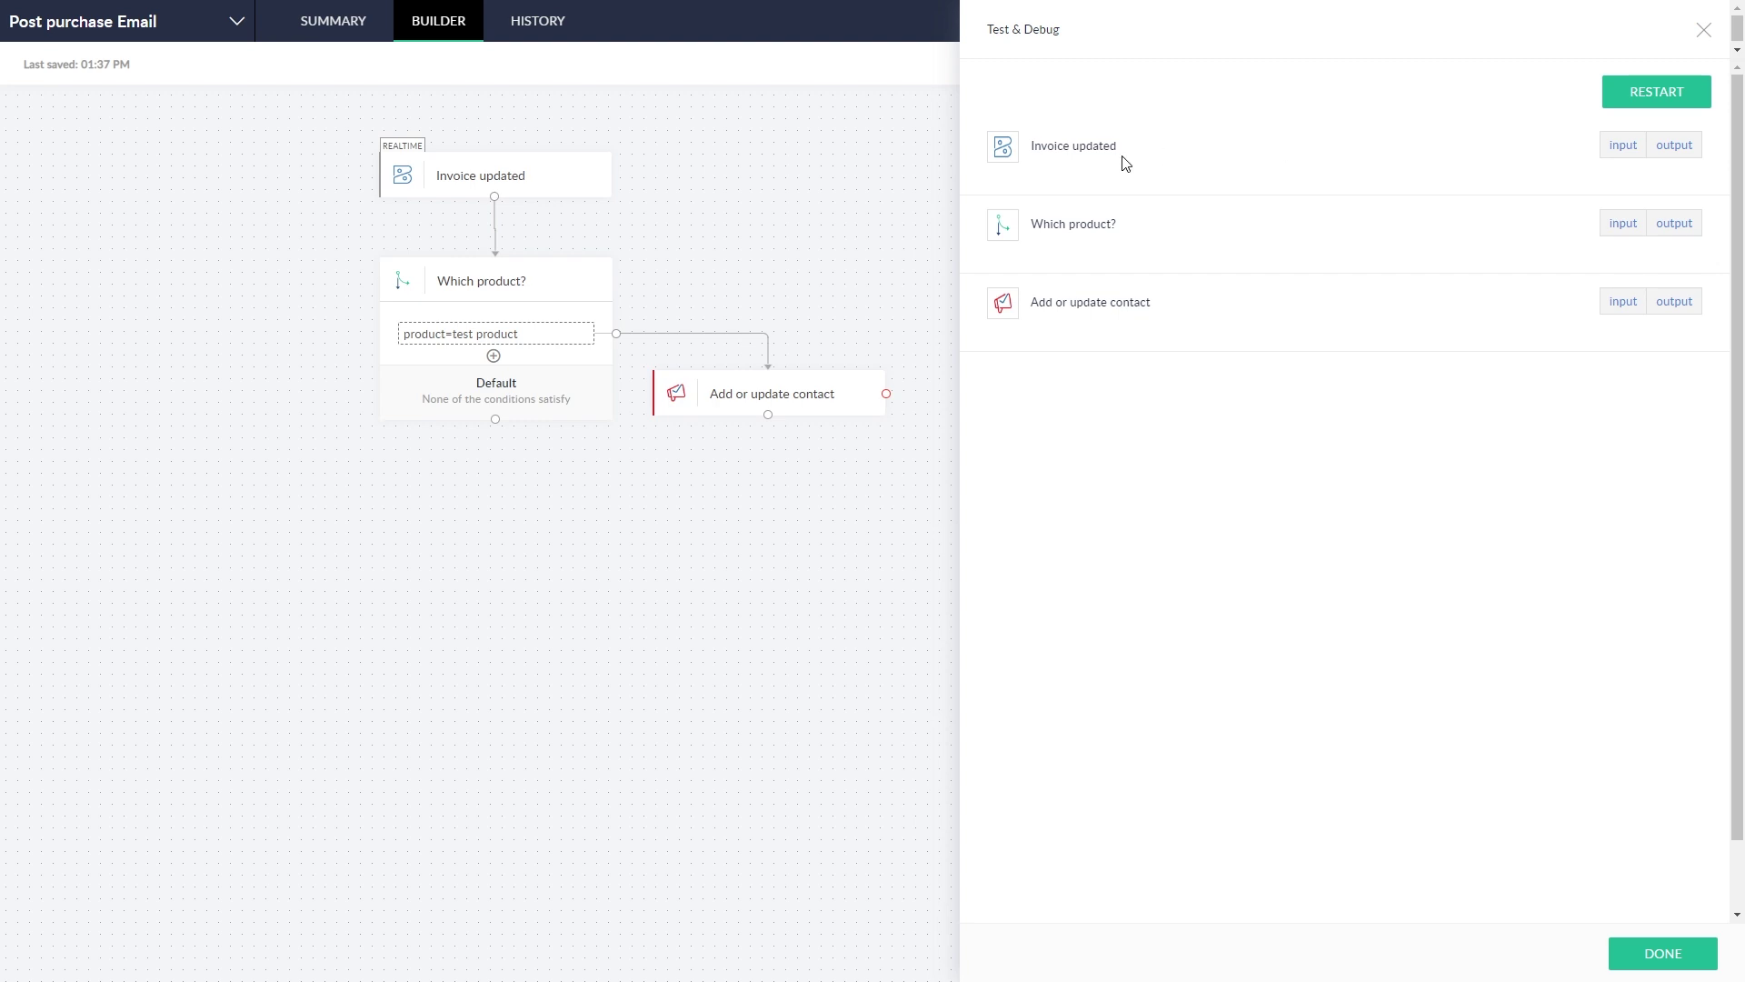
# - Inspect the Invoice updated trigger's input and output data
pyautogui.click(1622, 150)
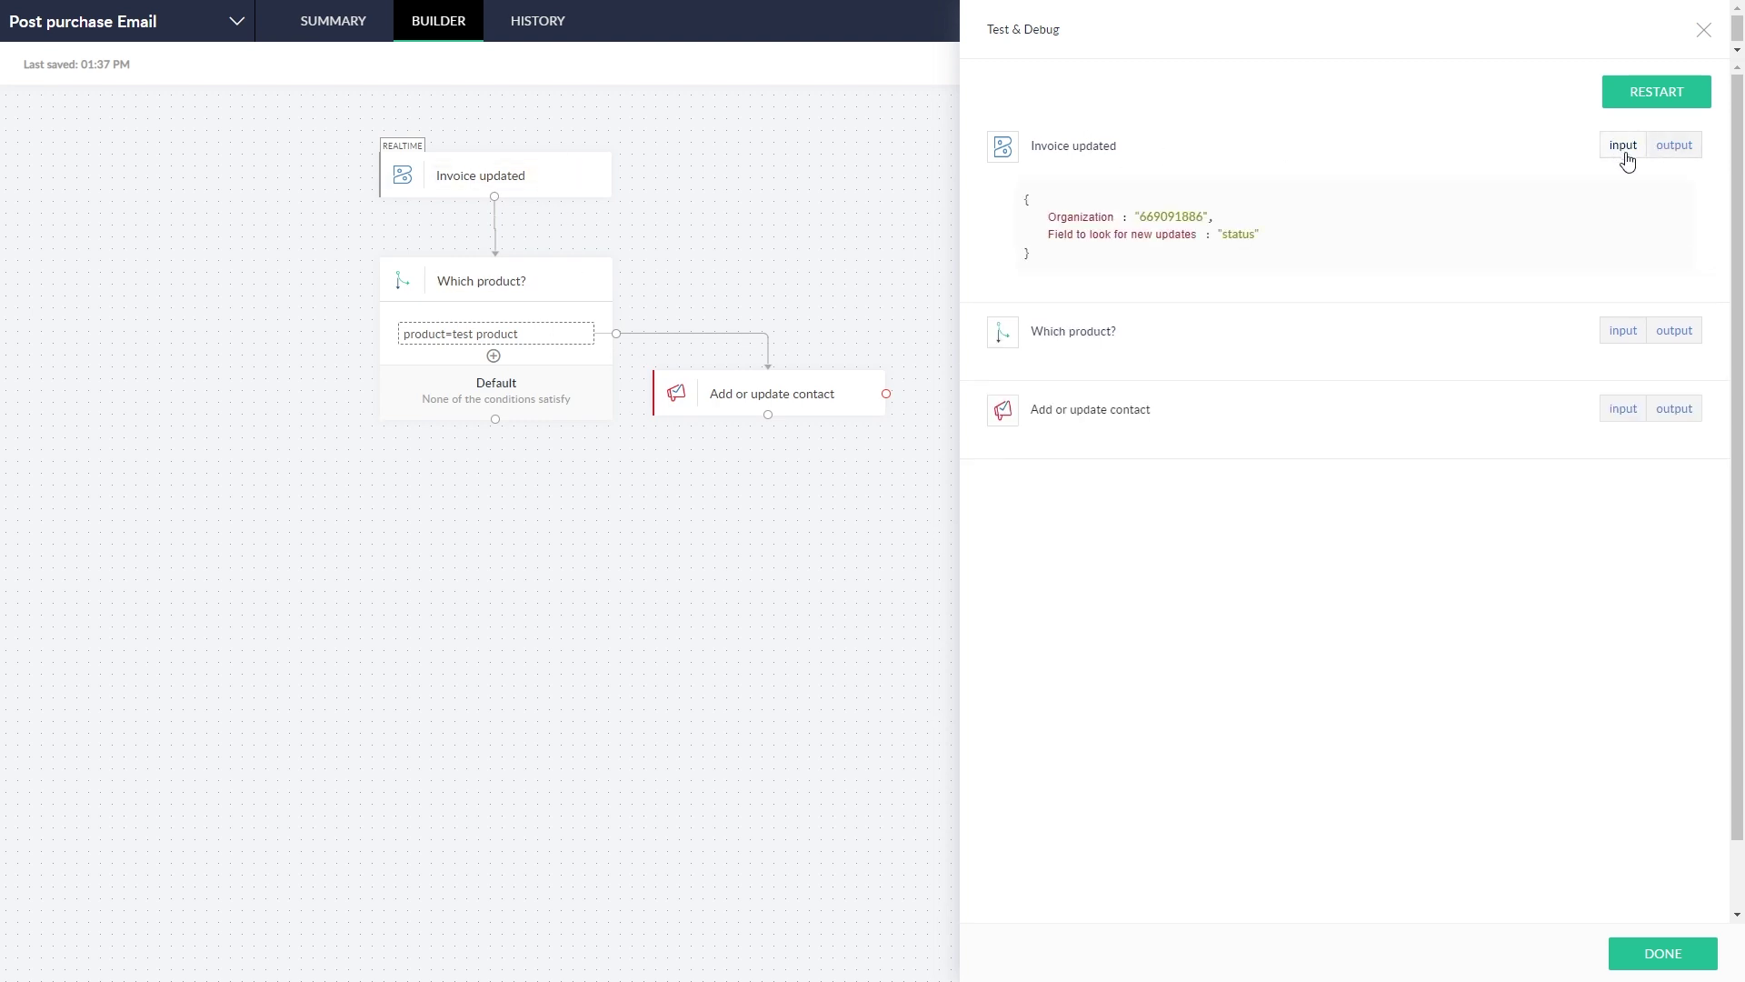
pyautogui.click(1674, 155)
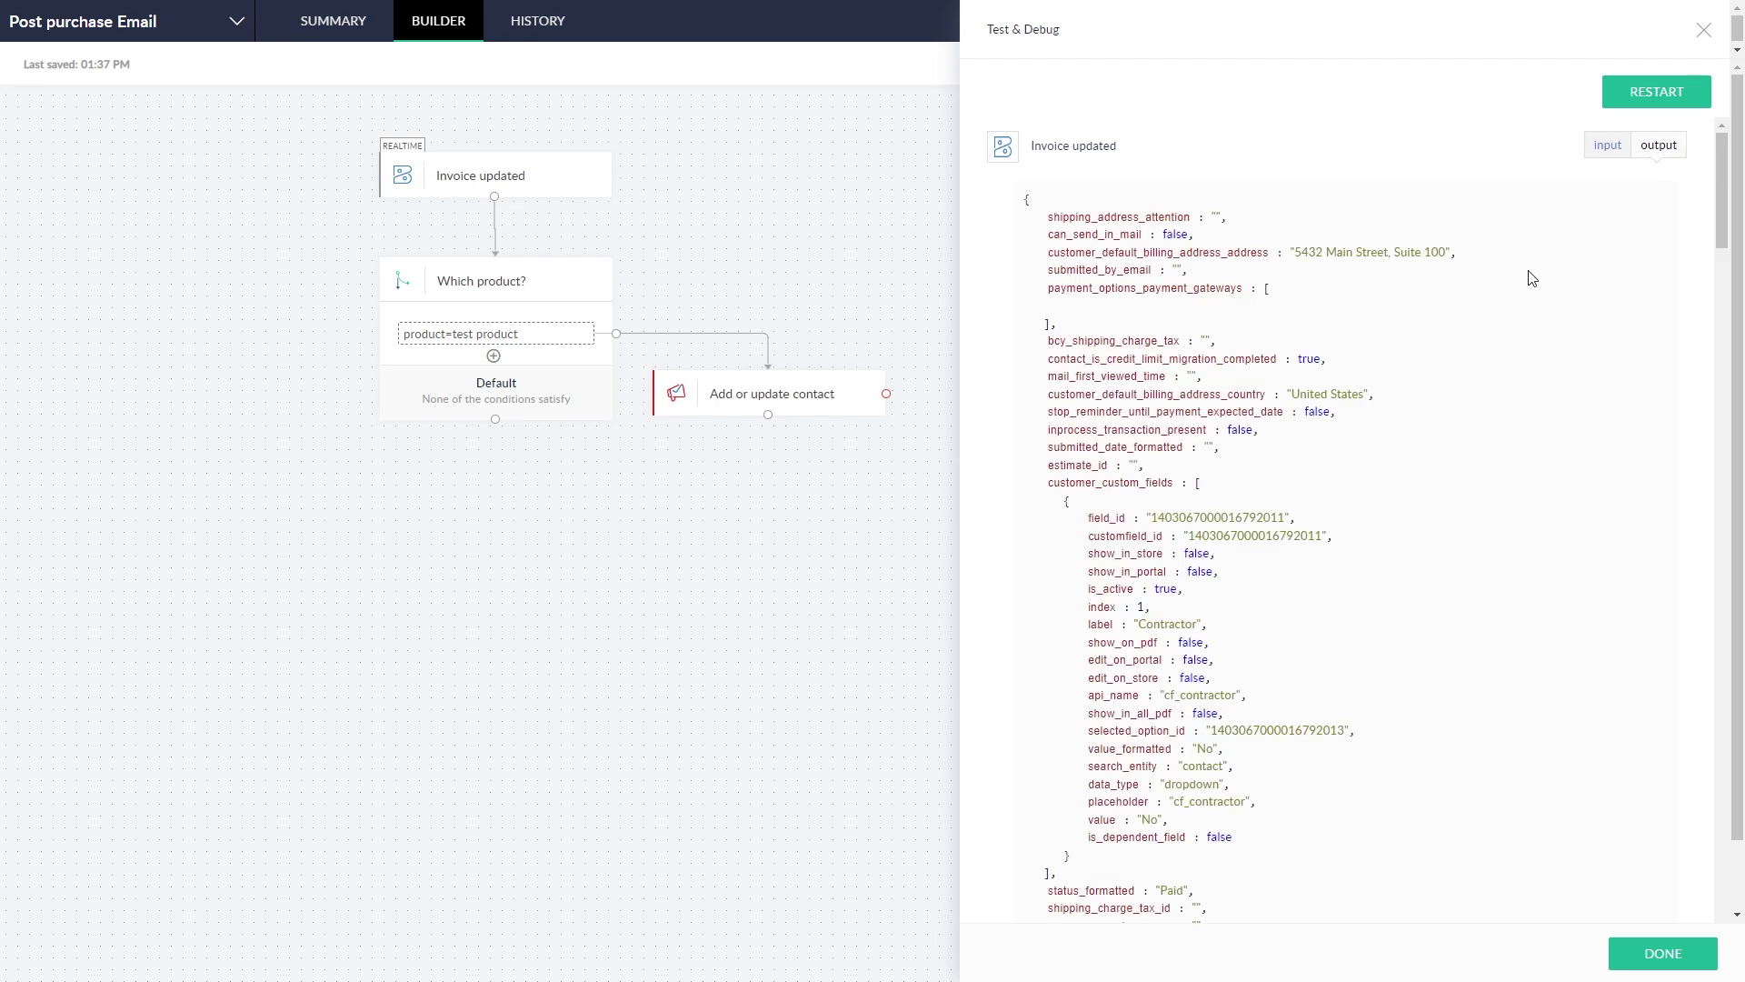
pyautogui.scroll(-3, 1530, 279)
pyautogui.scroll(-3, 1530, 278)
pyautogui.scroll(-3, 1529, 279)
pyautogui.scroll(-3, 1528, 279)
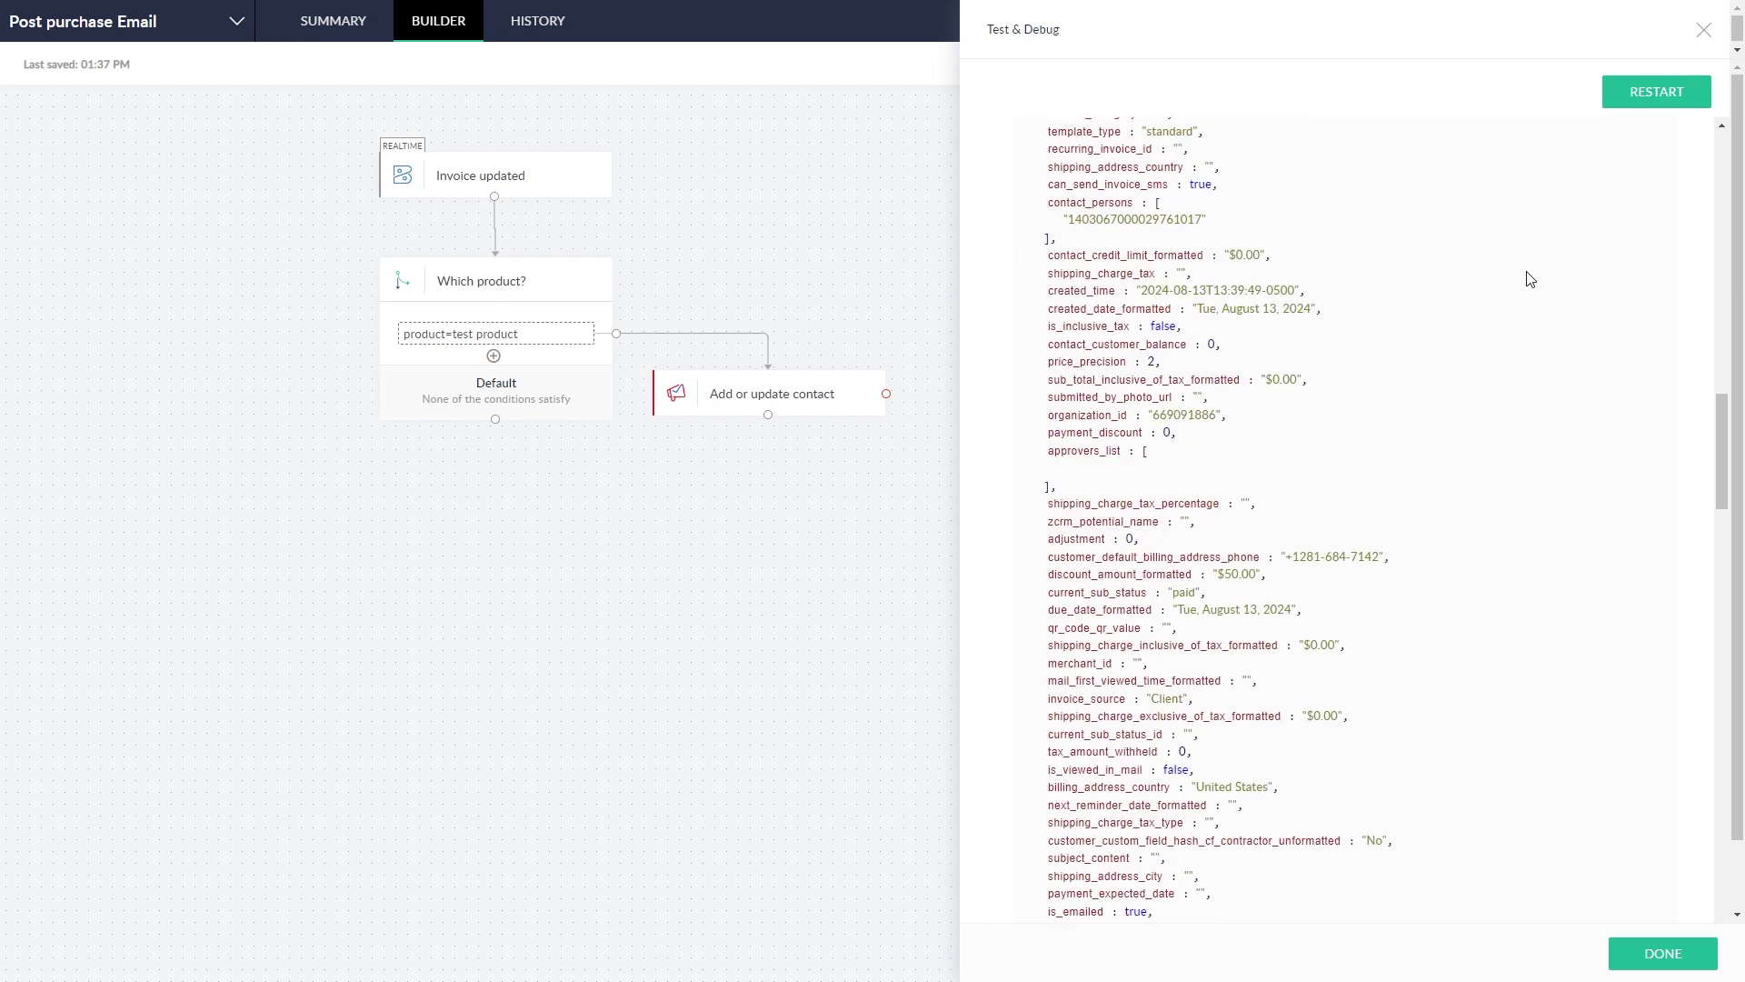
pyautogui.scroll(3, 1529, 278)
pyautogui.scroll(3, 1529, 278)
pyautogui.scroll(3, 1531, 278)
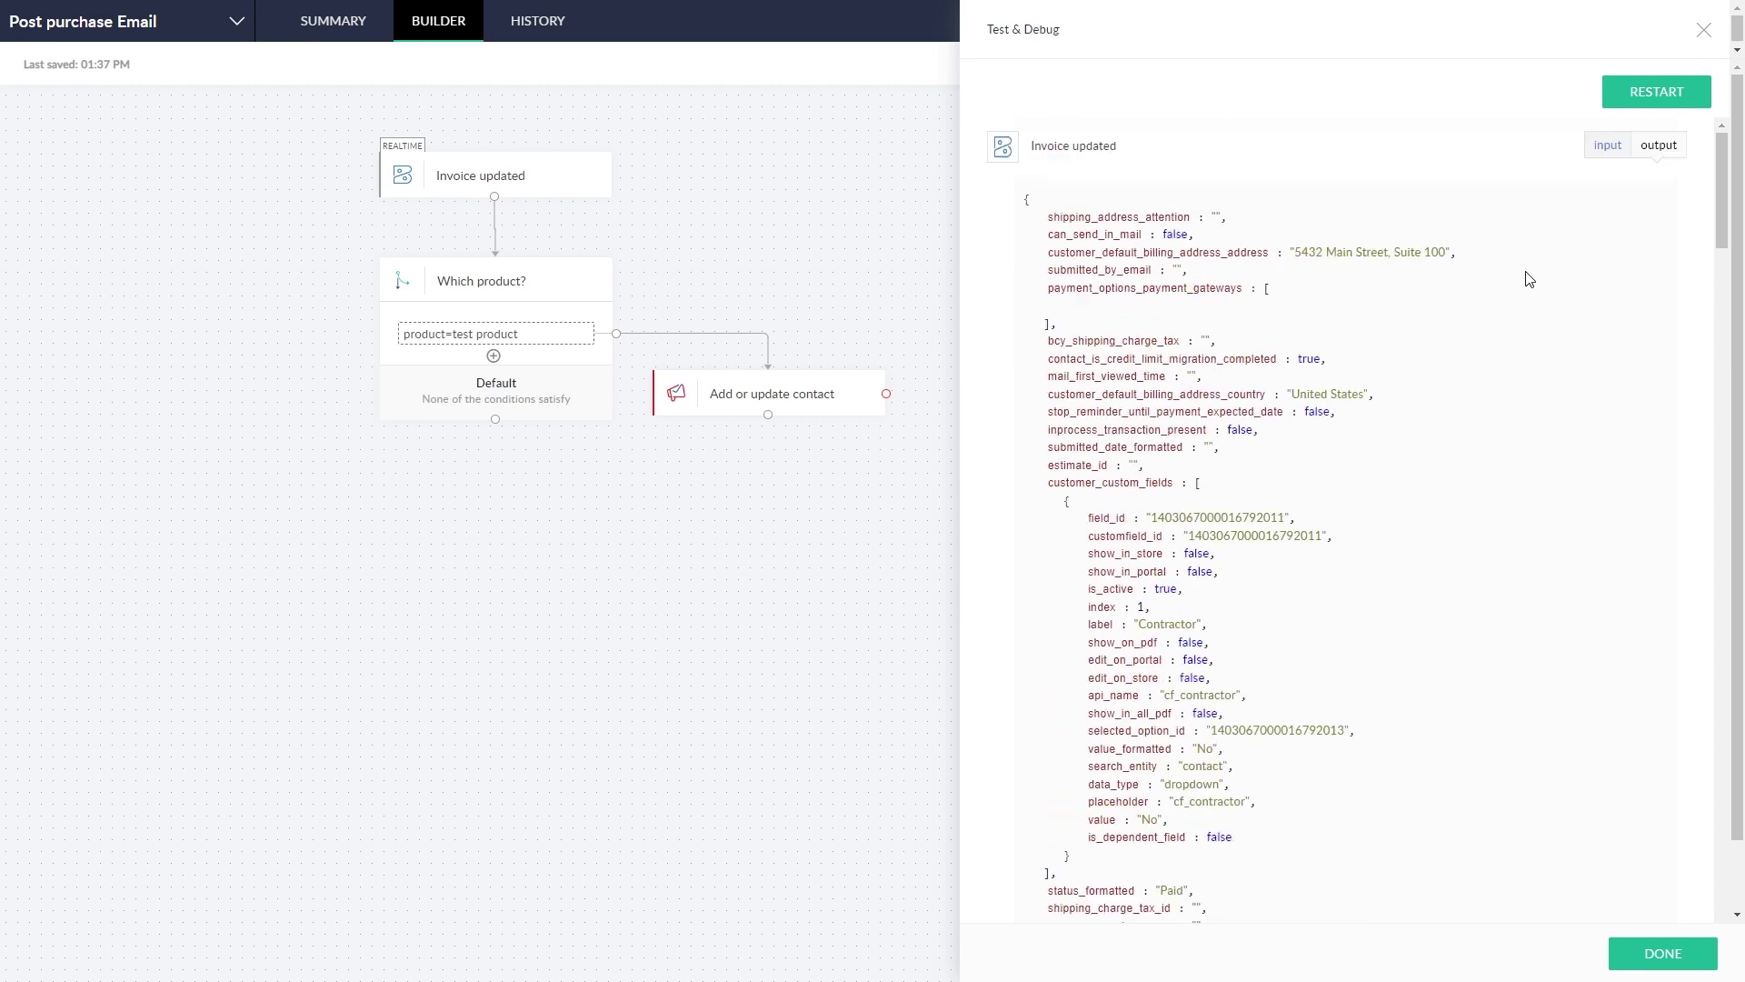
pyautogui.click(1623, 146)
# - Check Which product? input and result, then the Add contact step's Campaigns List id
pyautogui.click(1618, 331)
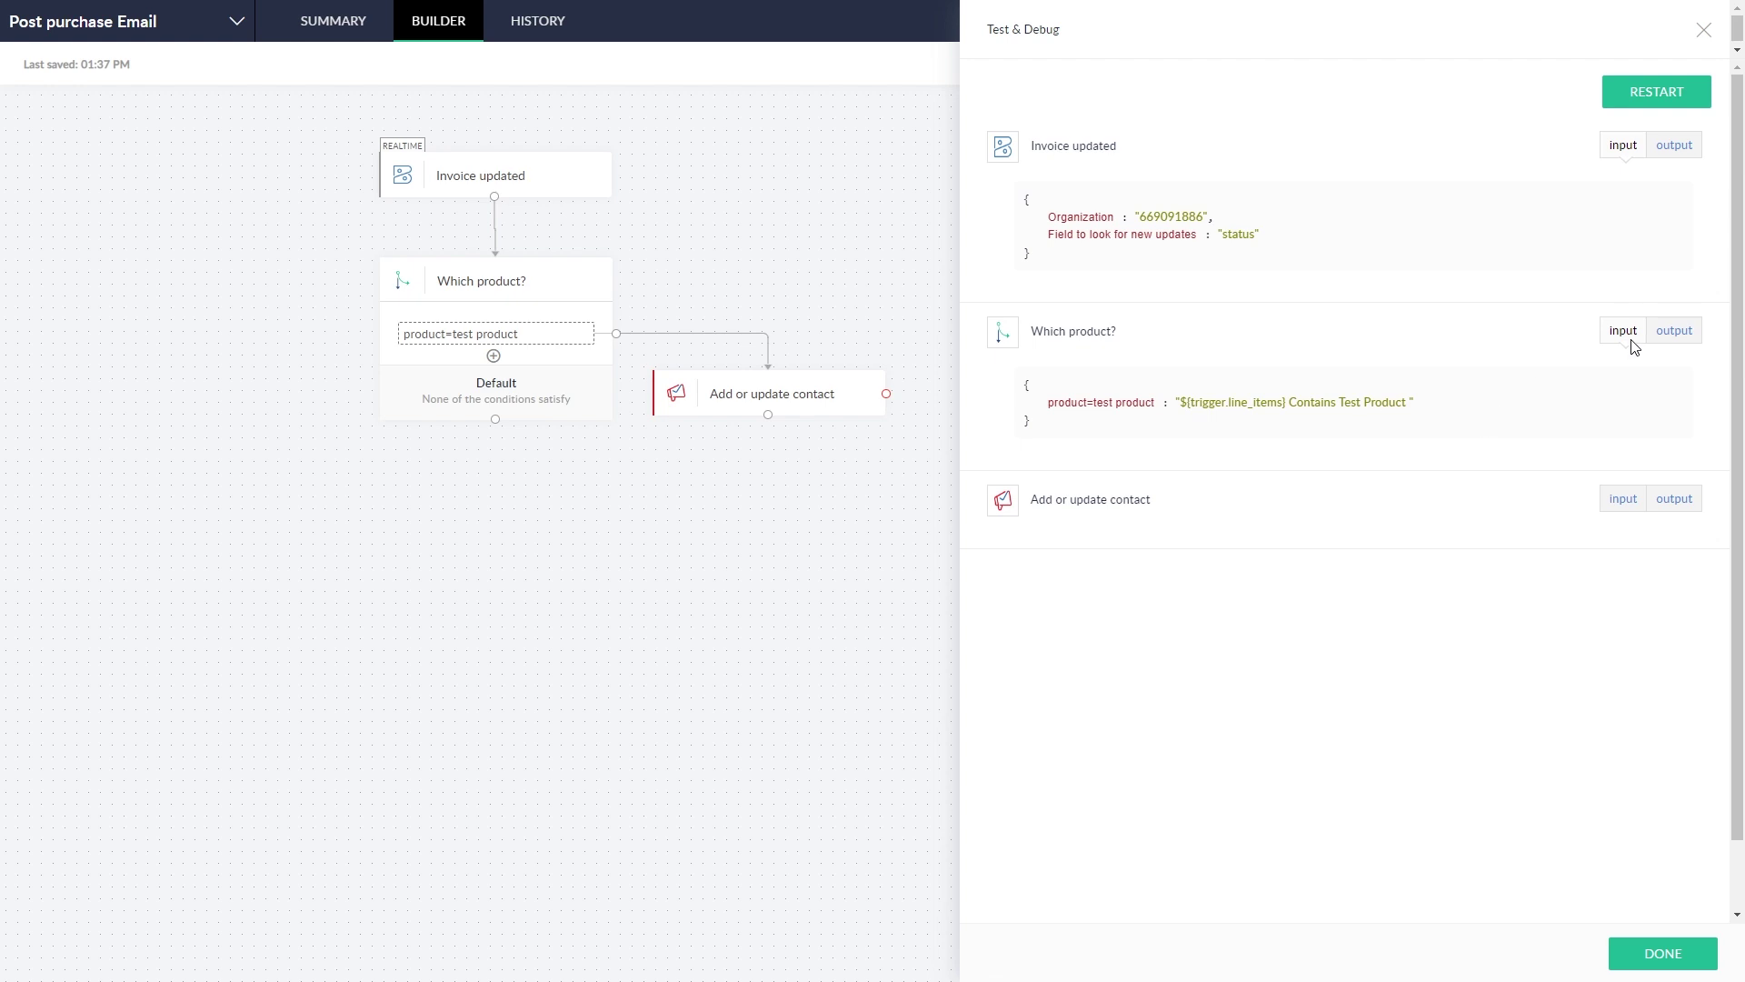
pyautogui.click(1673, 331)
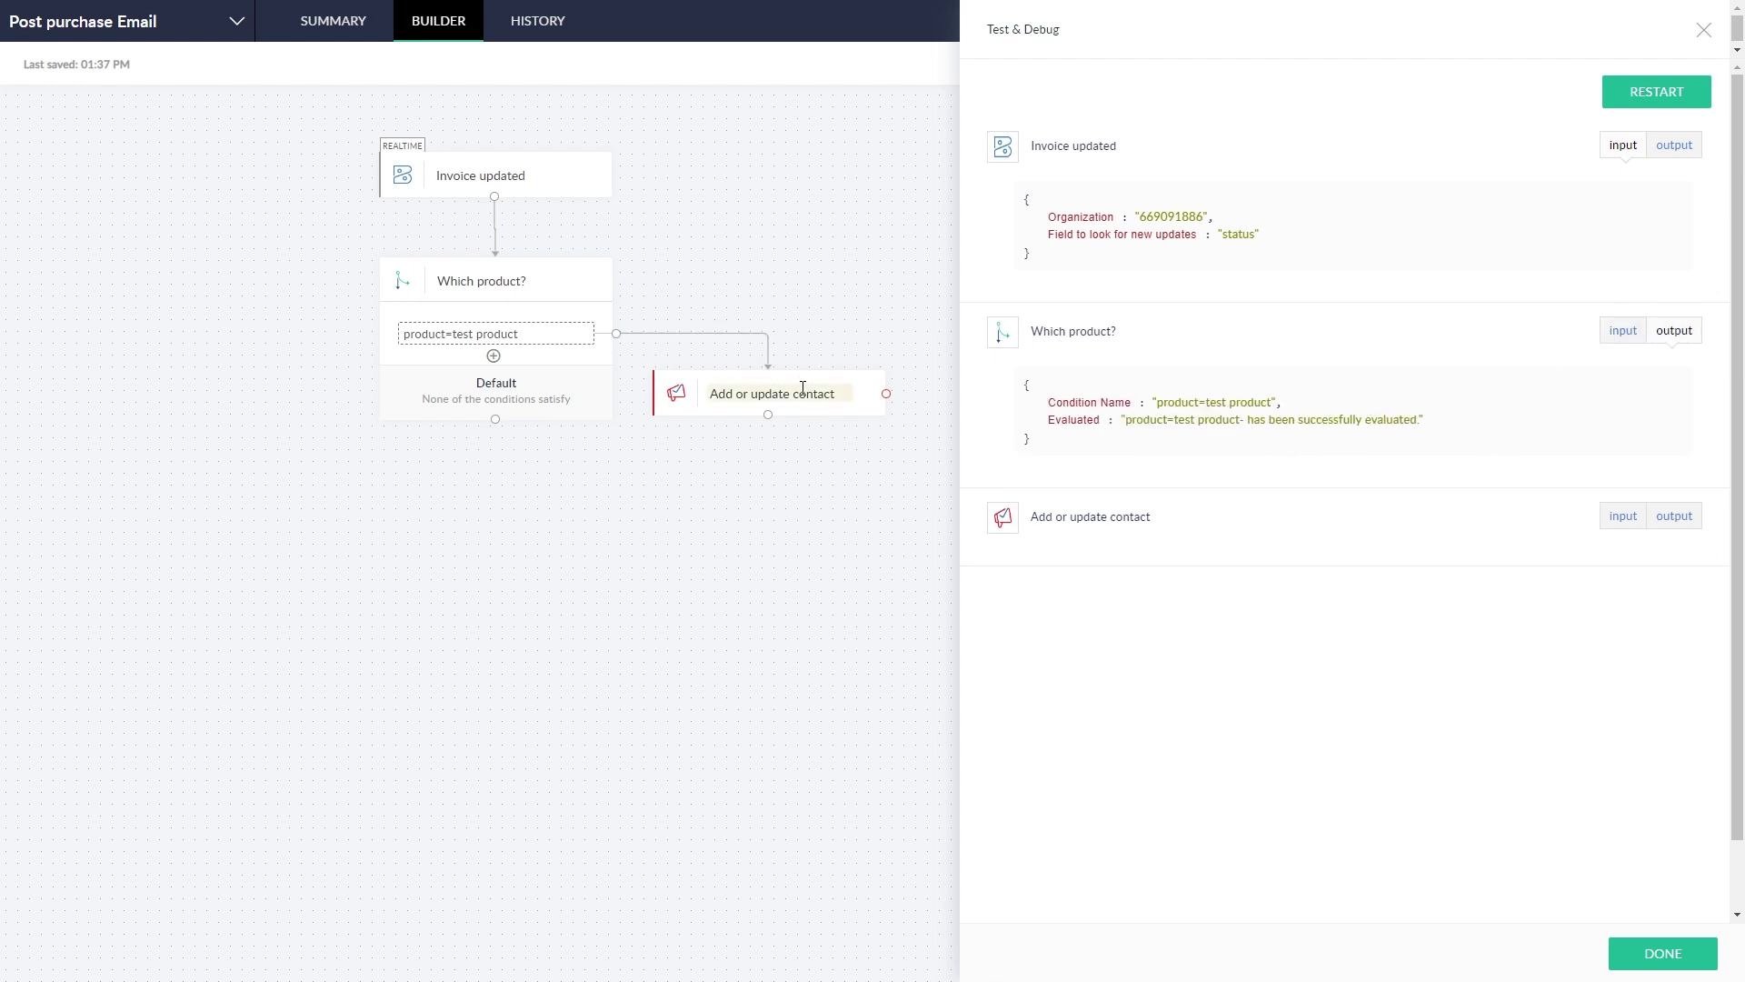
pyautogui.click(1612, 517)
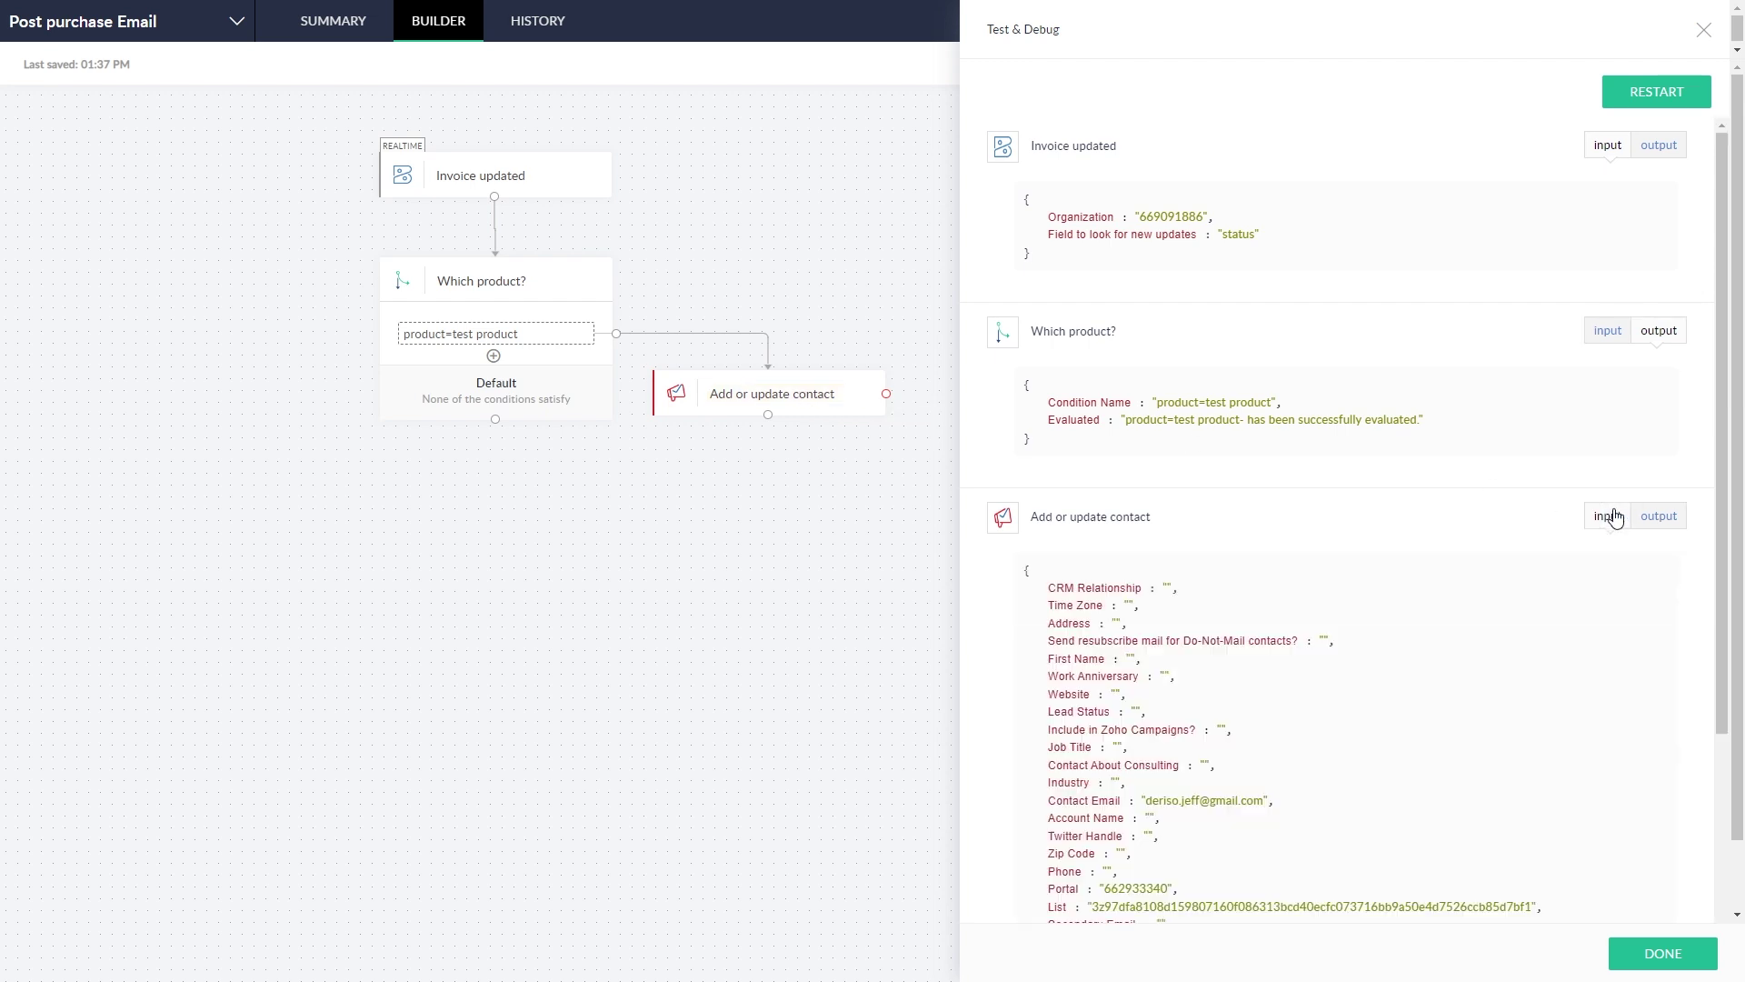
pyautogui.scroll(-2, 1620, 545)
pyautogui.scroll(-1, 1602, 527)
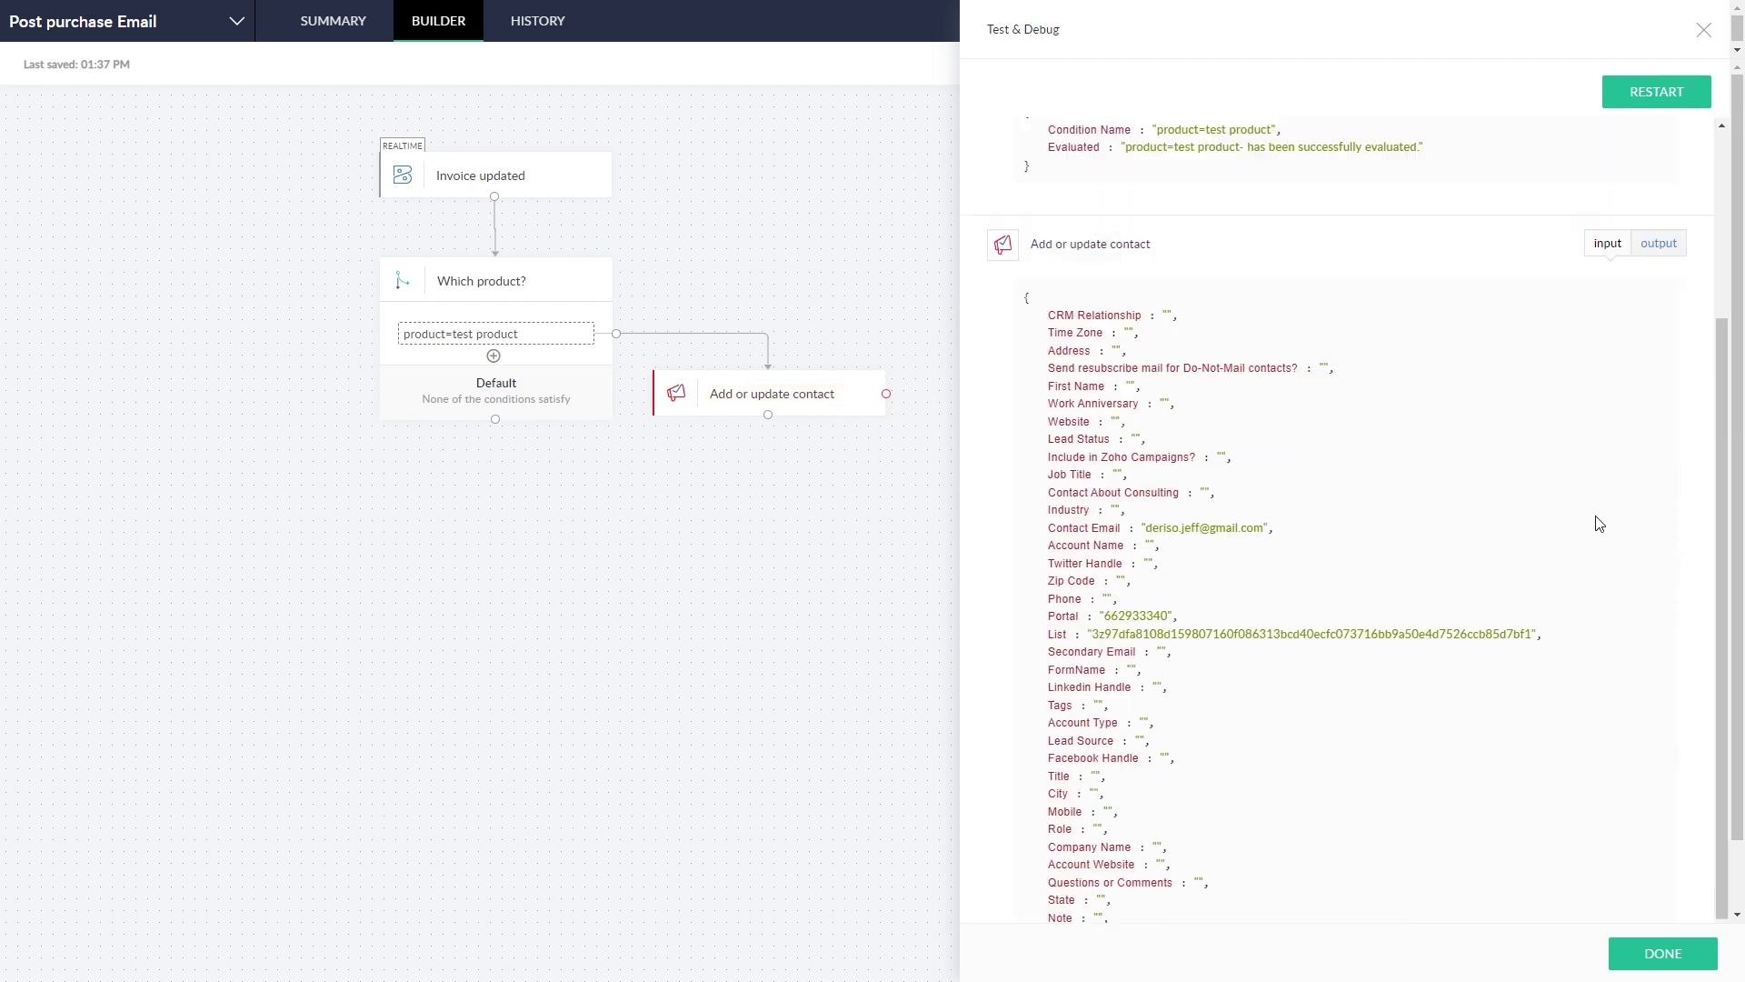
pyautogui.scroll(-1, 1599, 524)
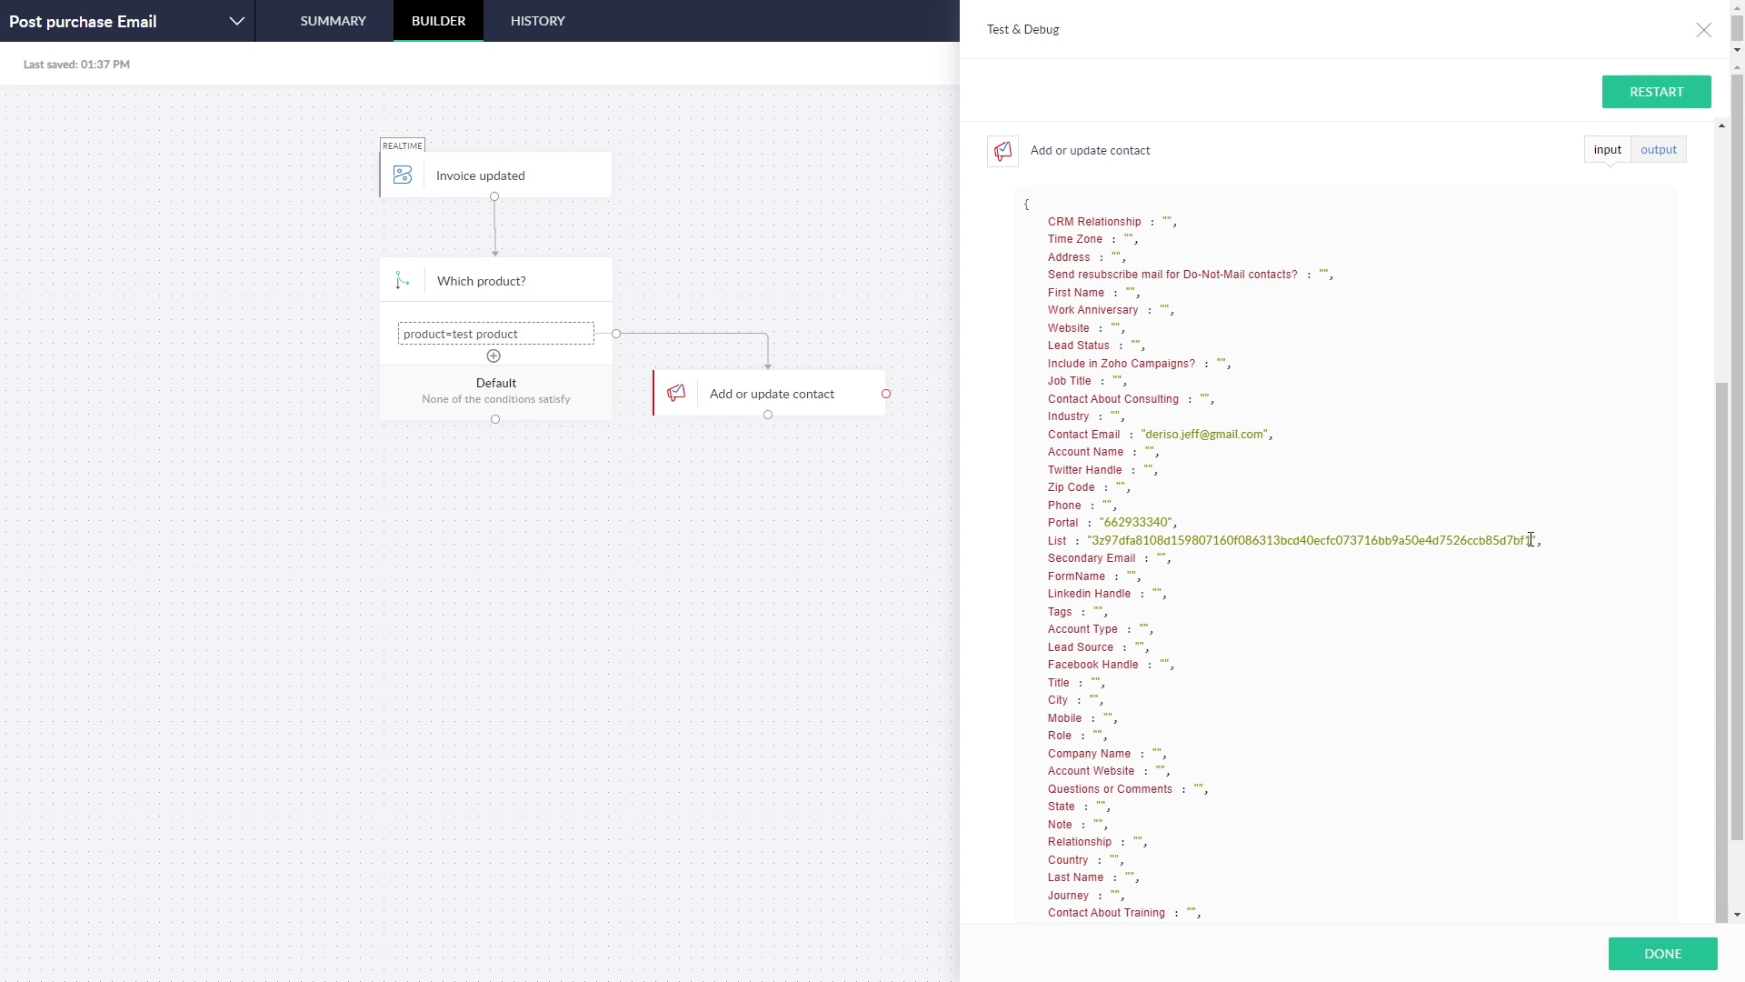
pyautogui.moveTo(1529, 540); pyautogui.dragTo(1088, 540)
pyautogui.scroll(-1, 1518, 632)
pyautogui.scroll(3, 1517, 631)
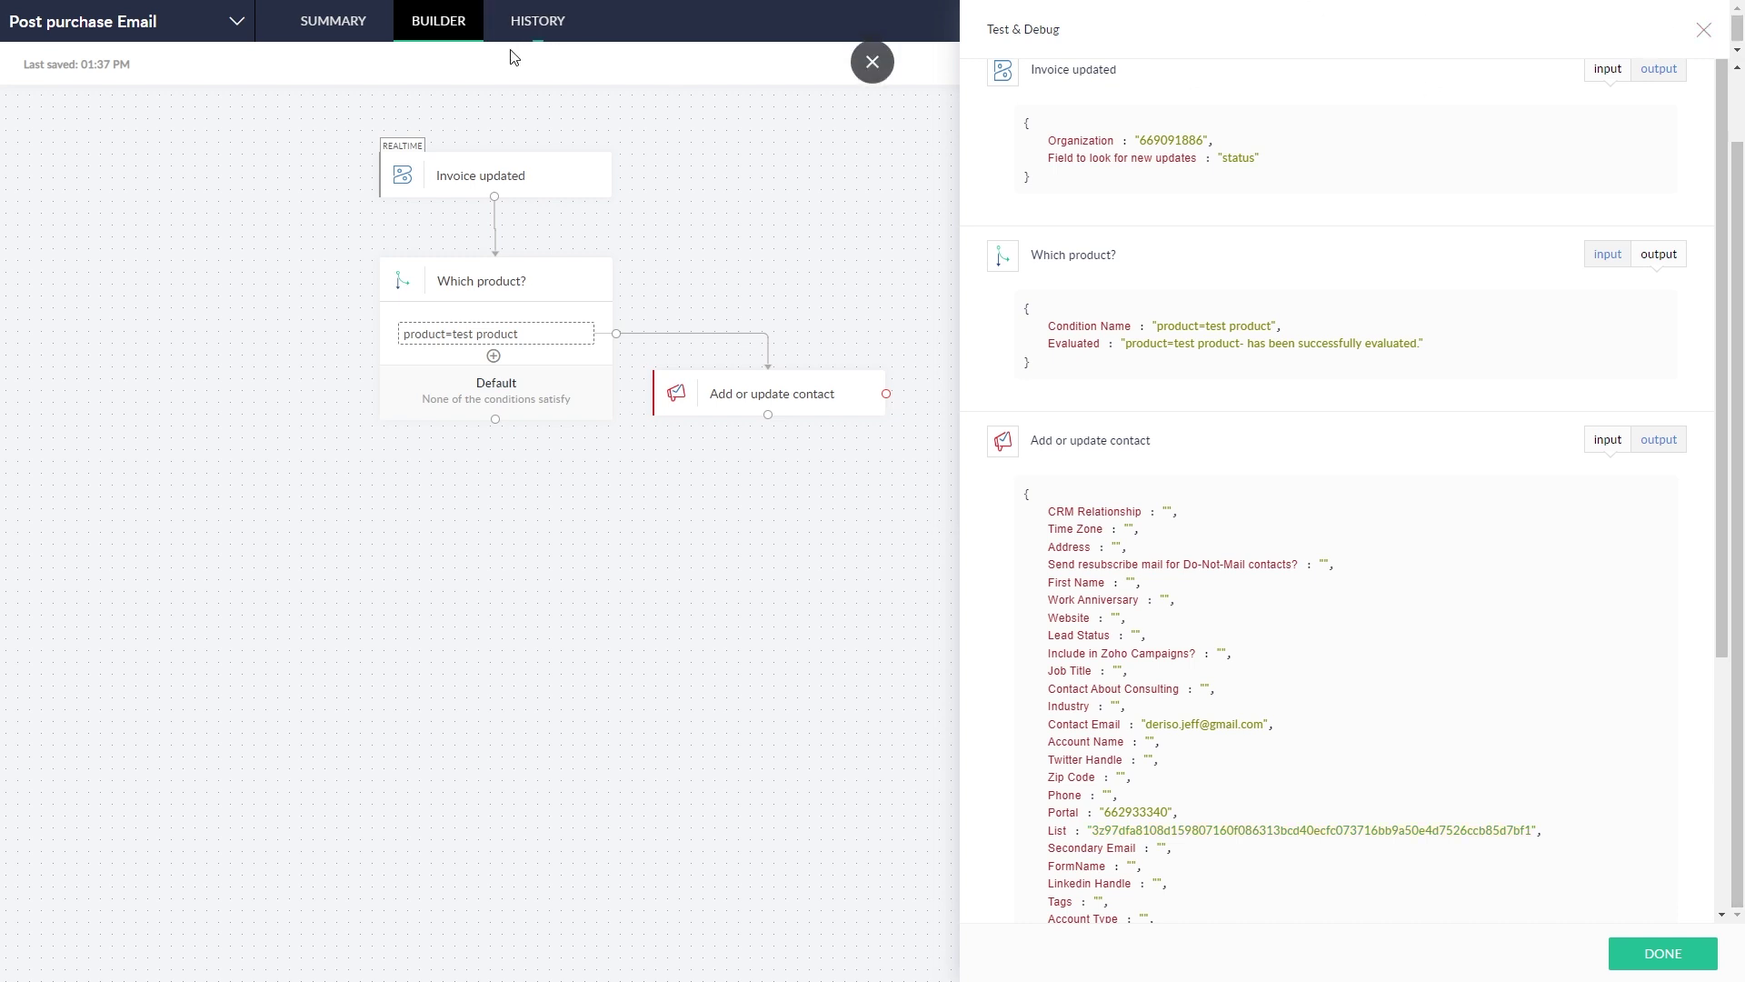
# - Close test results, check today's empty task history, and switch to Gmail
pyautogui.click(1702, 30)
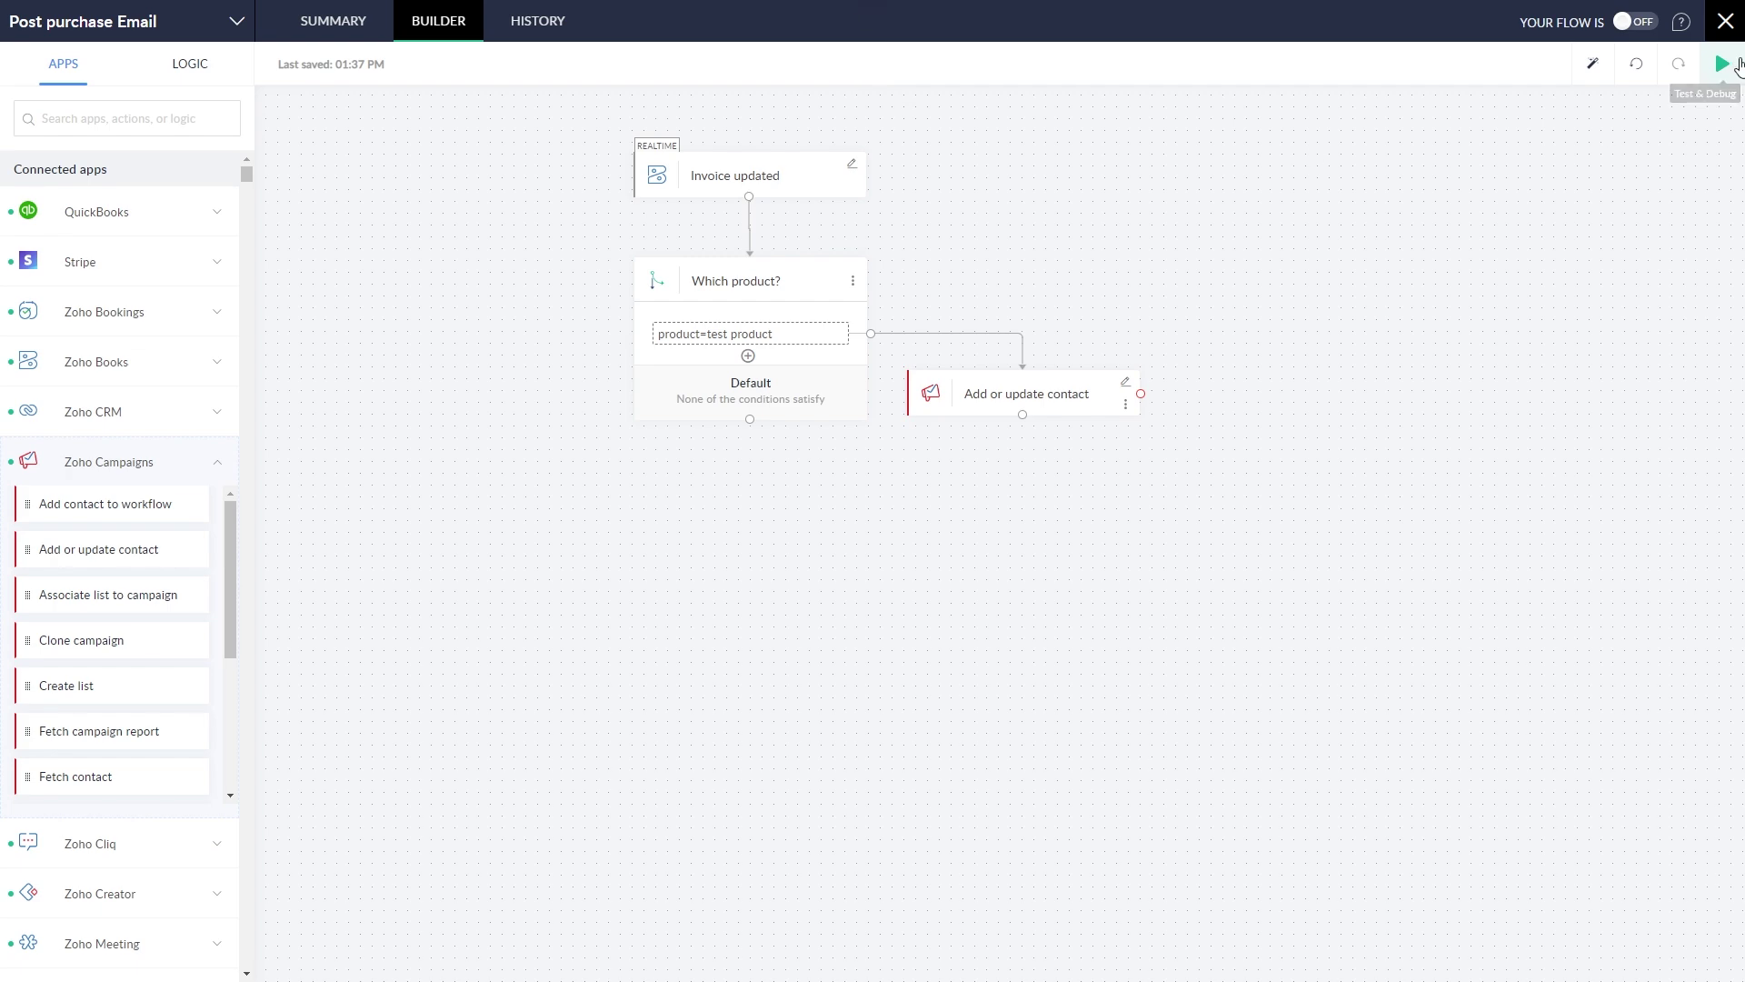
pyautogui.click(518, 29)
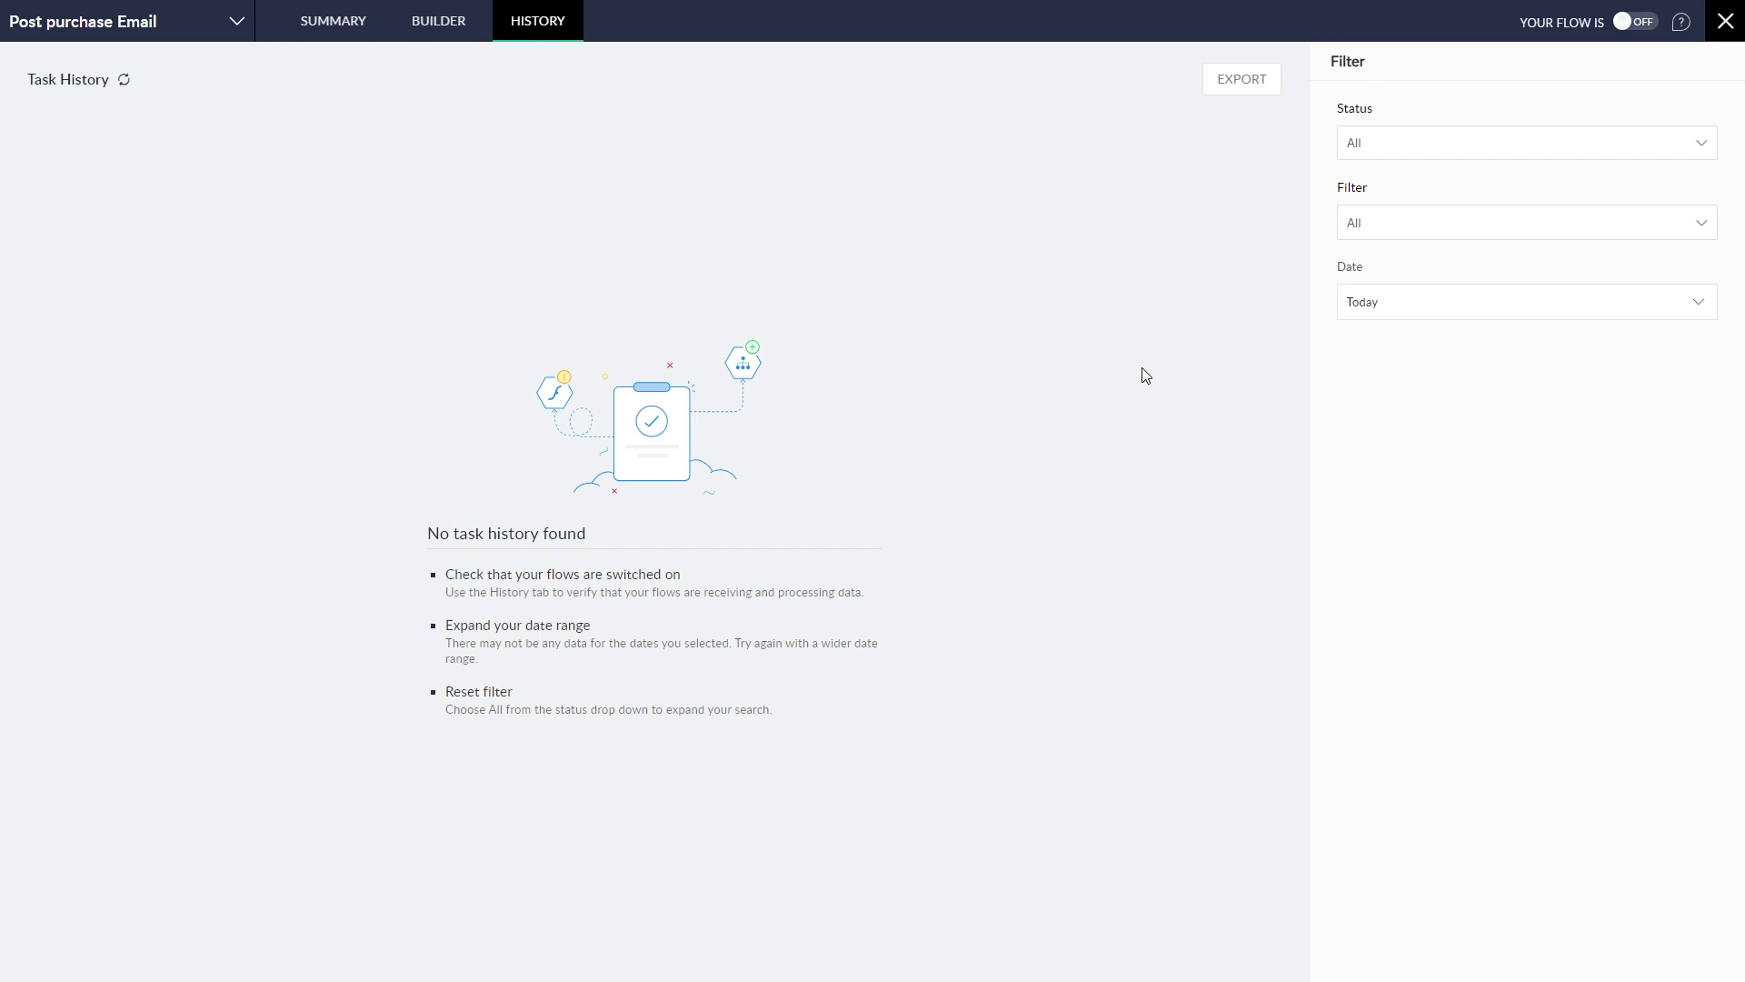
pyautogui.press('F11')
pyautogui.click(588, 16)
pyautogui.press('F11')
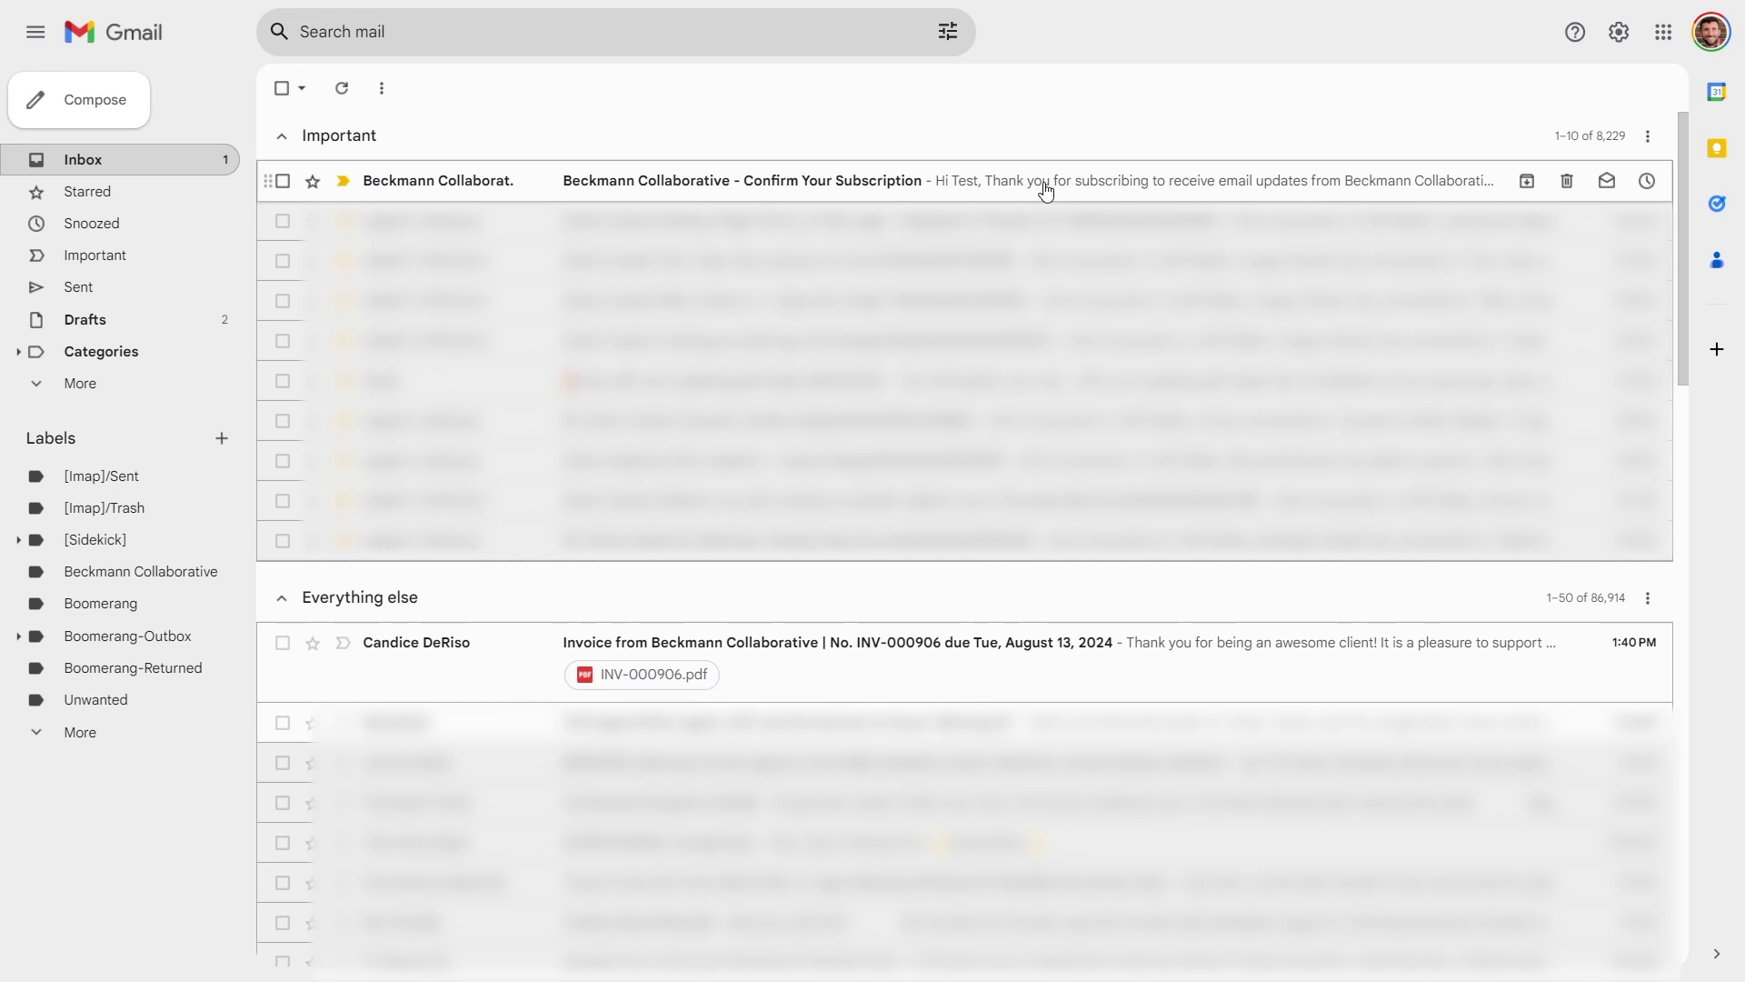
# - Open the Beckmann Collaborative Confirm Your Subscription email, then return to the inbox
pyautogui.click(1045, 192)
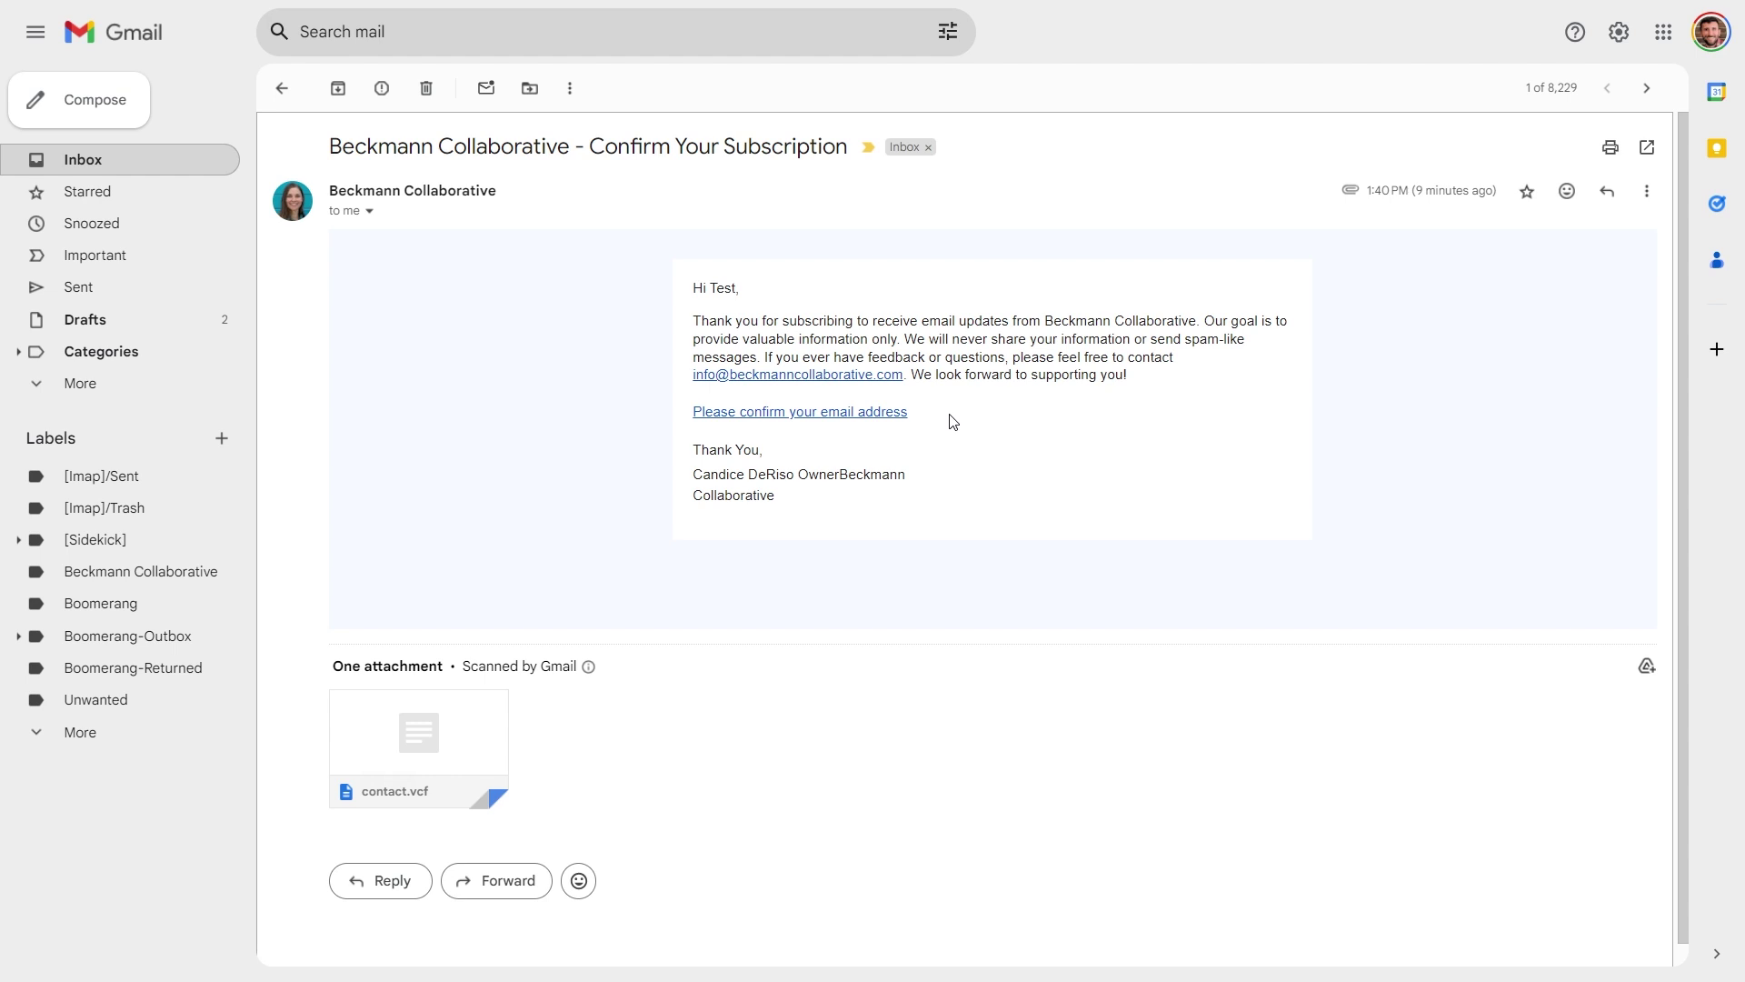
pyautogui.click(214, 172)
pyautogui.moveTo(473, 675)
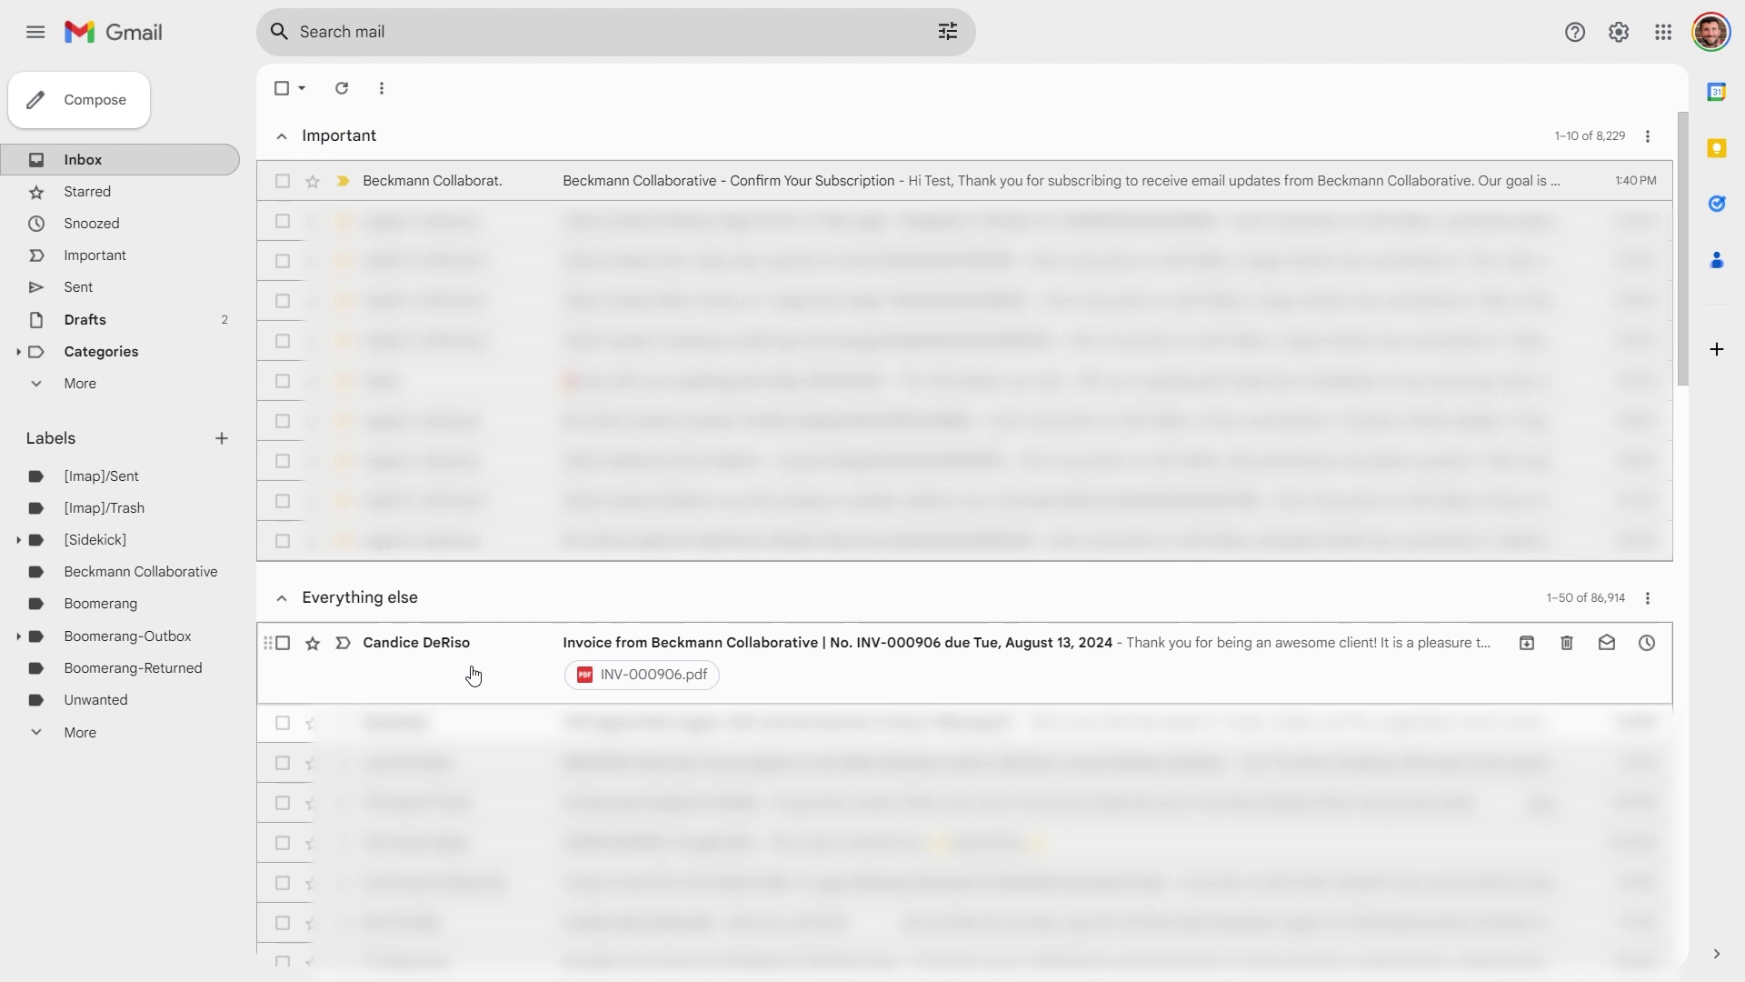